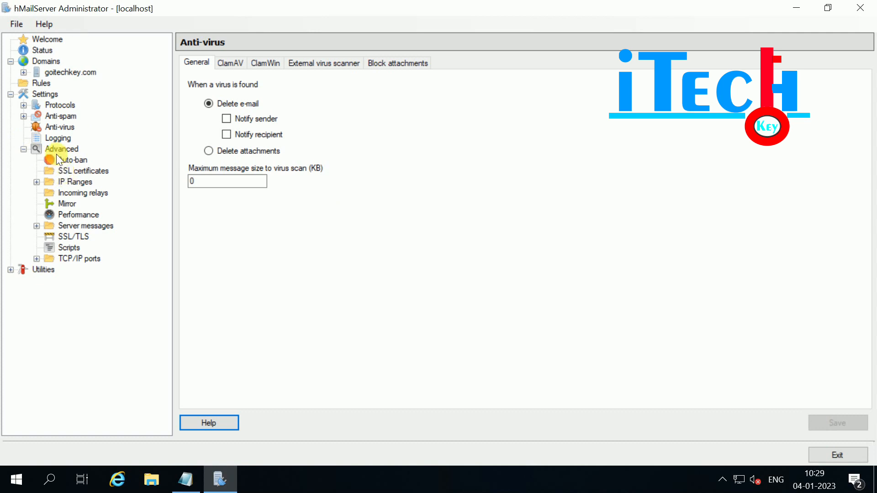
Step: In the general Anti-virus settings, enable notifying both the sender and the recipient when an infected e-mail is deleted
{"action": "left_click", "coordinate": [52, 127]}
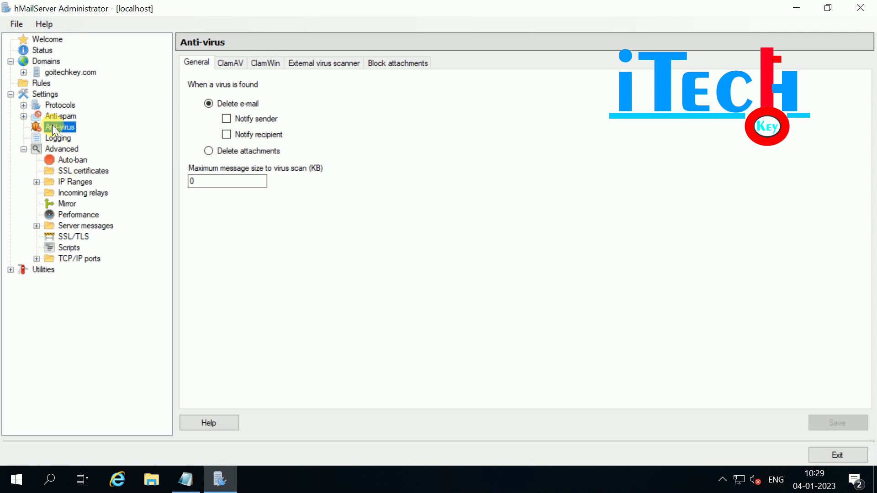
{"action": "left_click", "coordinate": [182, 107]}
{"action": "left_click", "coordinate": [226, 119]}
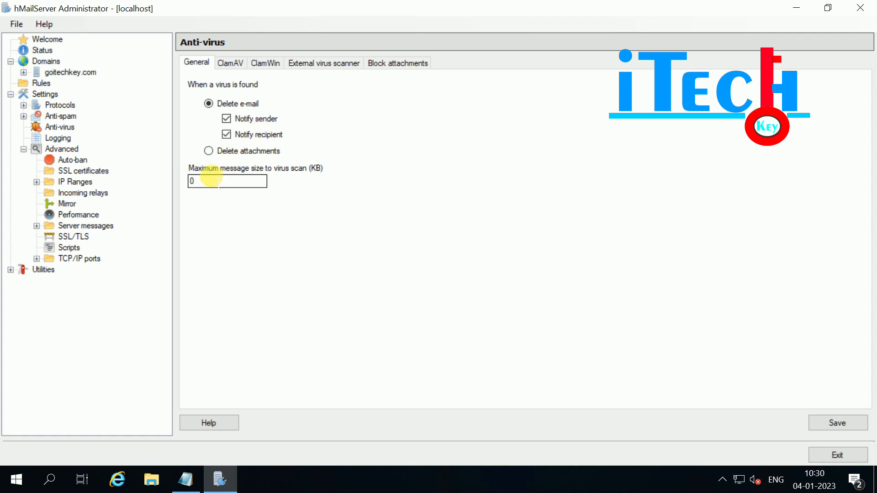
{"action": "left_click_drag", "start_coordinate": [218, 181], "coordinate": [185, 180]}
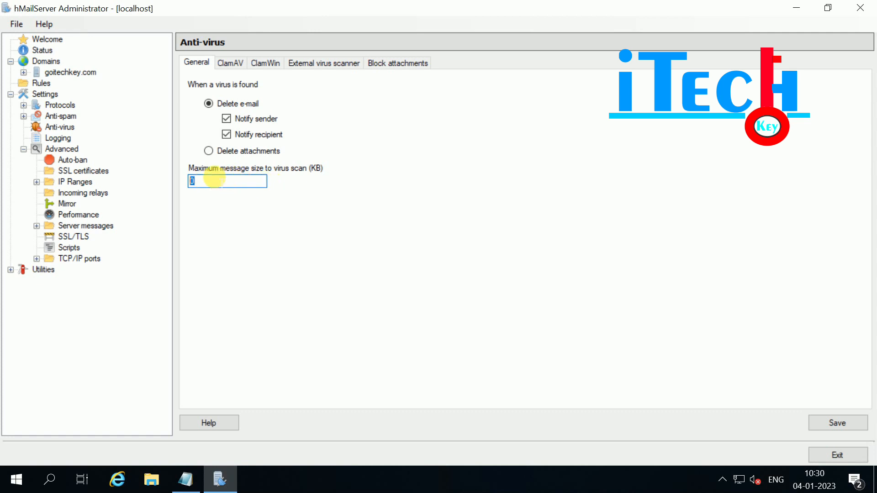
{"action": "left_click", "coordinate": [203, 181]}
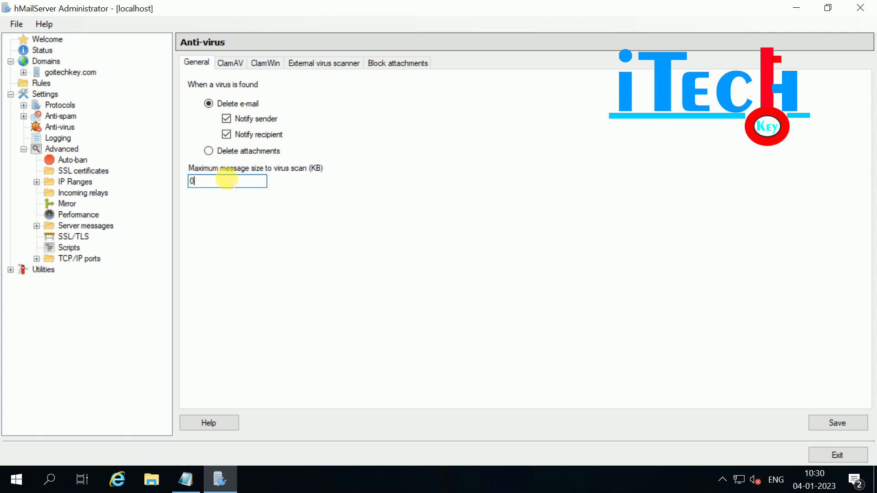
Step: Display the ClamAV anti-virus settings and minimise the open windows to reach the desktop
{"action": "left_click", "coordinate": [228, 64]}
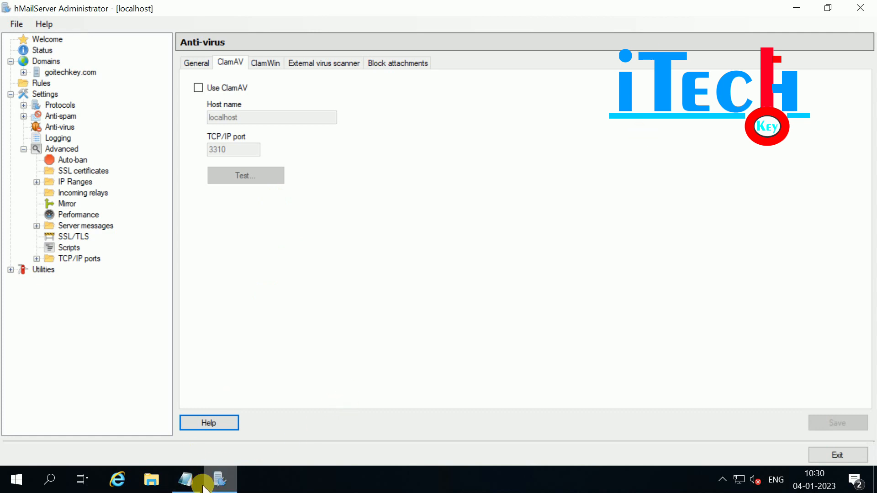
{"action": "left_click", "coordinate": [186, 480]}
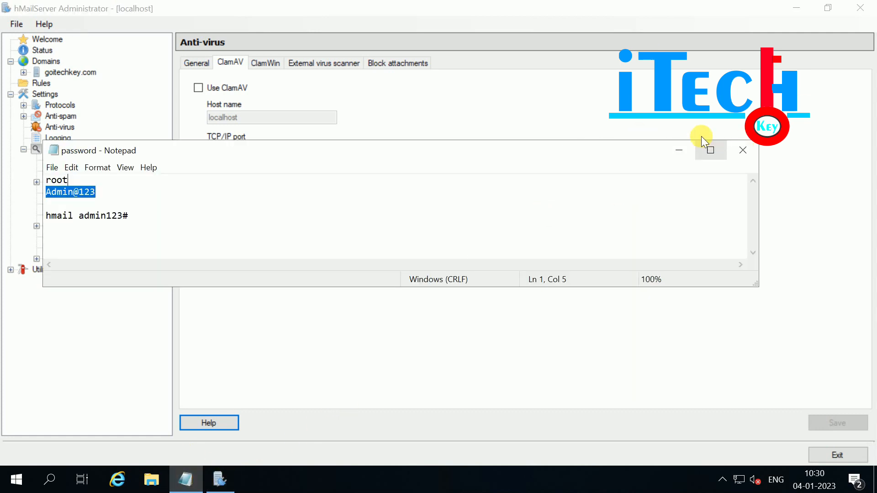
{"action": "left_click", "coordinate": [679, 152]}
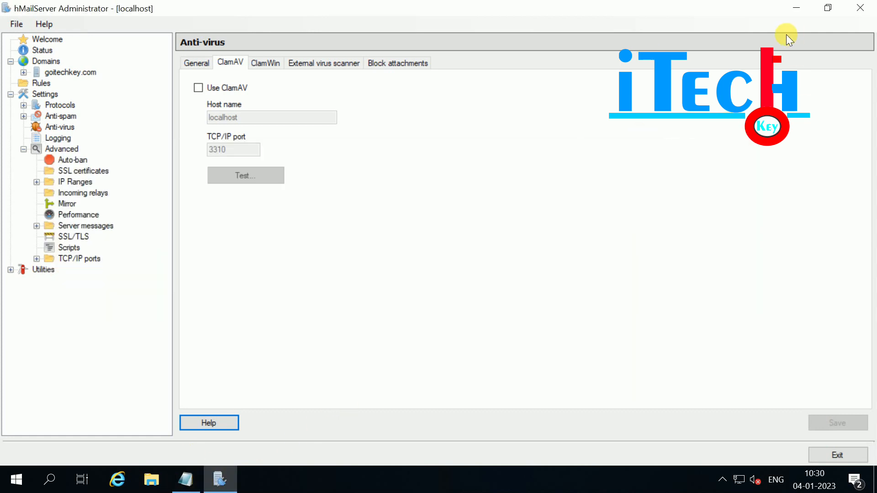
{"action": "left_click", "coordinate": [798, 8]}
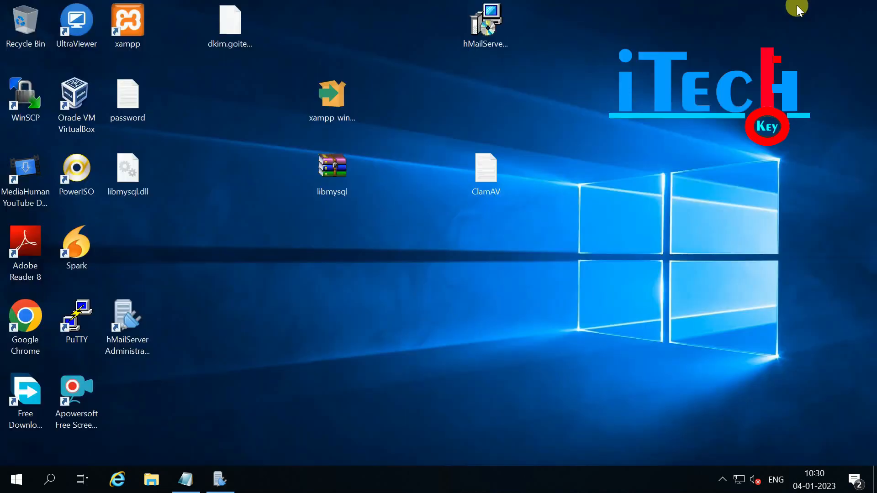
Step: Switch to Google Chrome, search for "clamav download" and open the clamav.net downloads page
{"action": "double_click", "coordinate": [26, 316]}
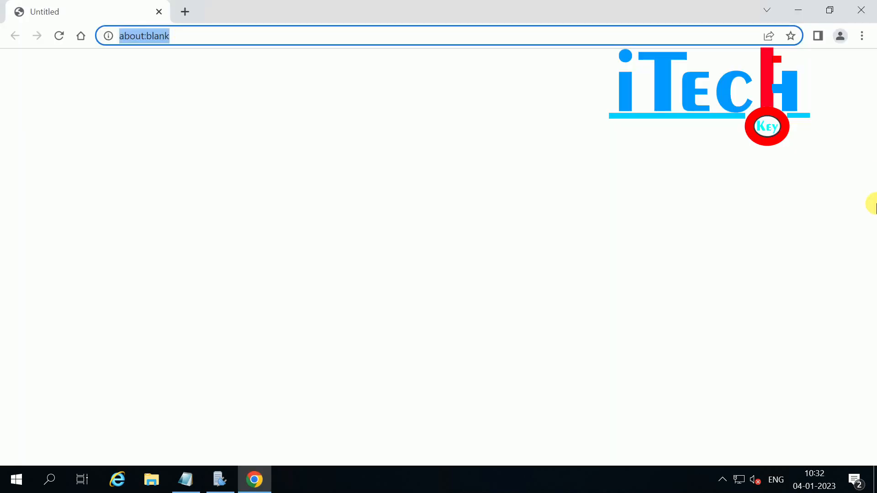
{"action": "type", "text": "clam"}
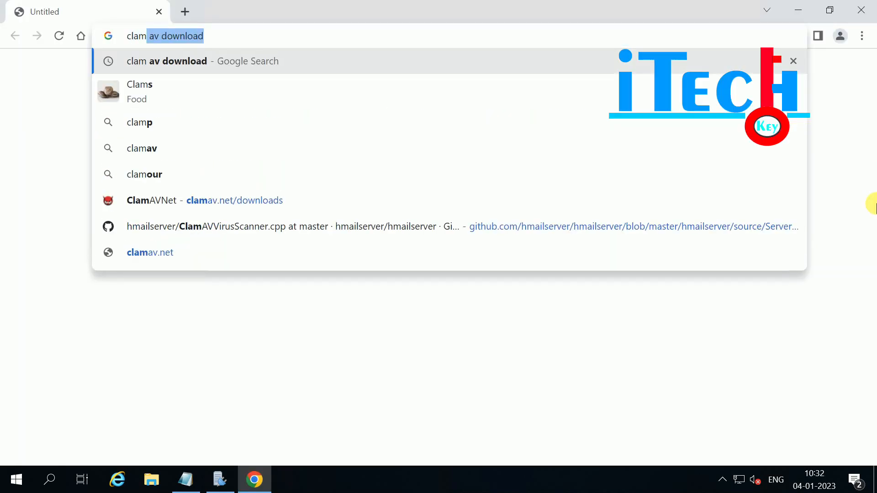
{"action": "type", "text": "av d"}
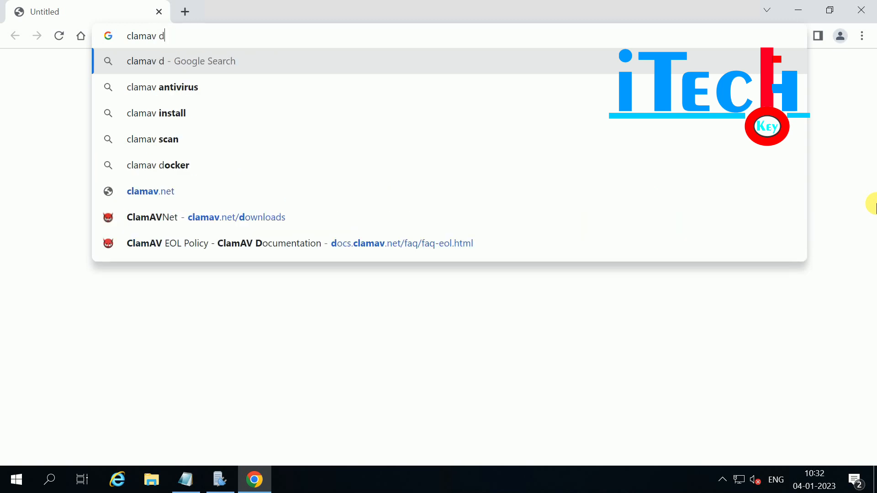
{"action": "type", "text": "ownload"}
{"action": "key", "text": "Return"}
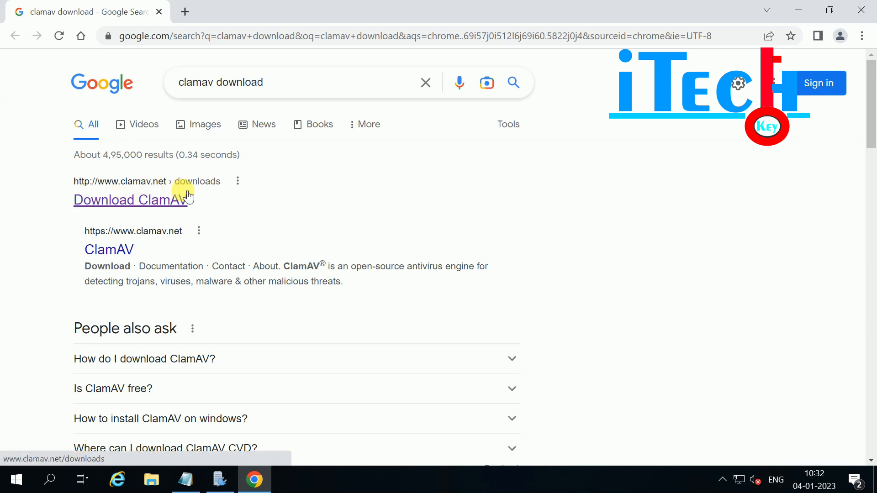
{"action": "left_click", "coordinate": [119, 200]}
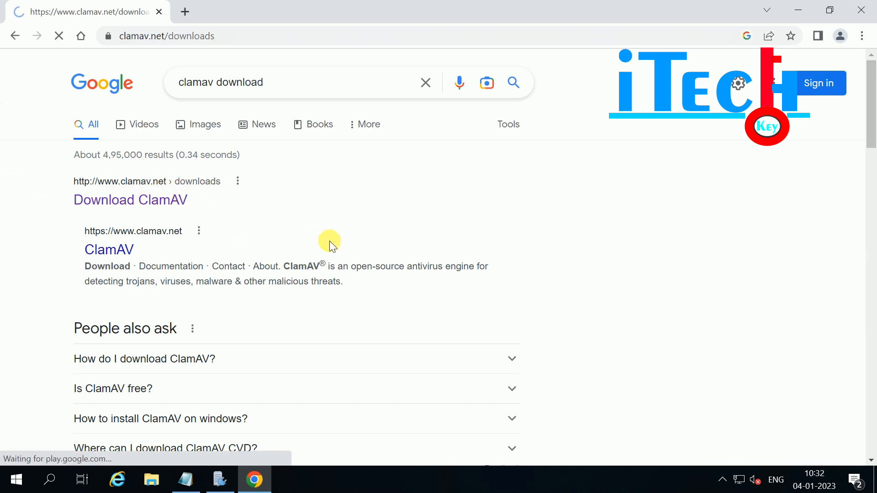
Step: Examine the ClamAV 1.0.0 and 0.103.7 releases and the platforms offered for each
{"action": "scroll", "coordinate": [345, 233], "scroll_direction": "down", "scroll_amount": 2}
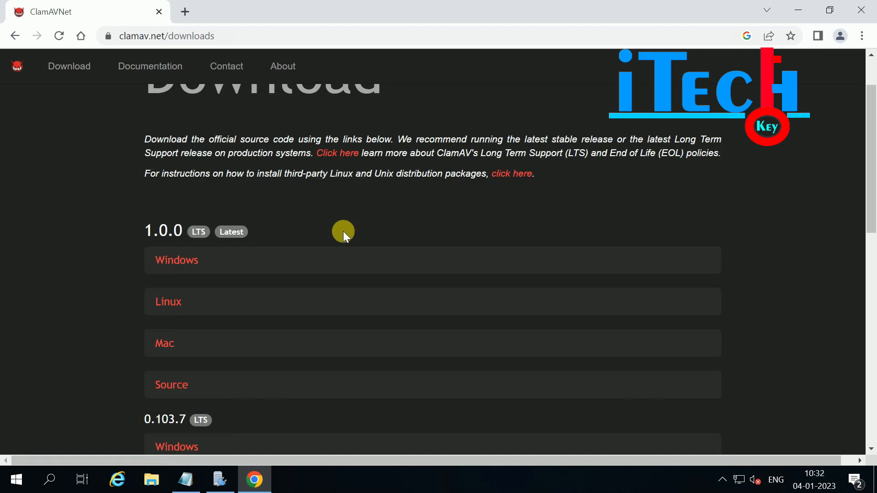
{"action": "scroll", "coordinate": [340, 233], "scroll_direction": "down", "scroll_amount": 3}
{"action": "scroll", "coordinate": [338, 244], "scroll_direction": "up", "scroll_amount": 4}
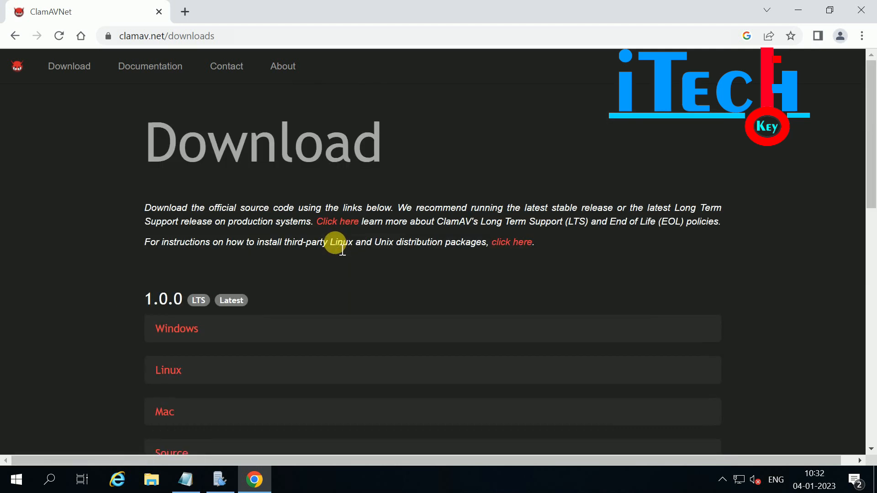
{"action": "scroll", "coordinate": [339, 247], "scroll_direction": "down", "scroll_amount": 2}
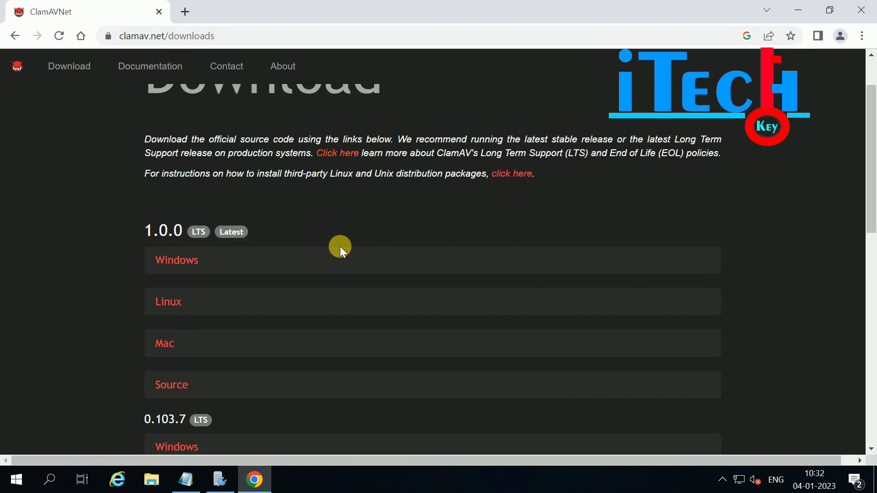
{"action": "scroll", "coordinate": [333, 249], "scroll_direction": "down", "scroll_amount": 3}
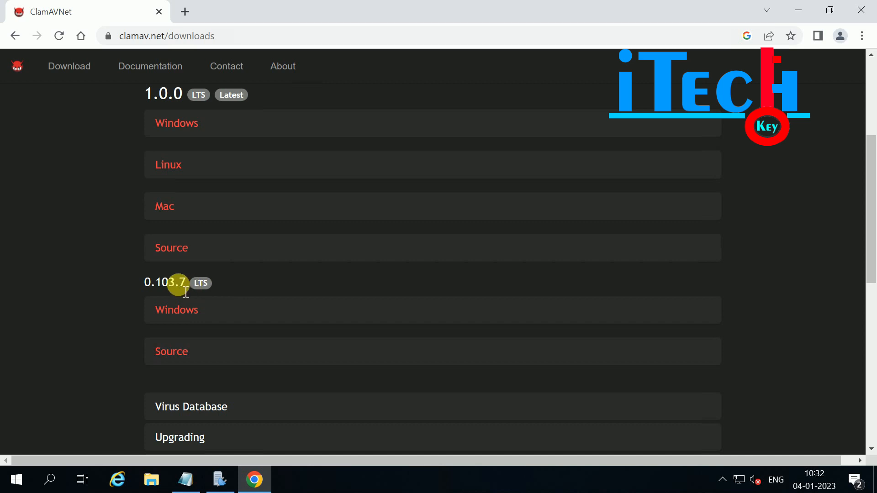
{"action": "scroll", "coordinate": [141, 289], "scroll_direction": "up", "scroll_amount": 3}
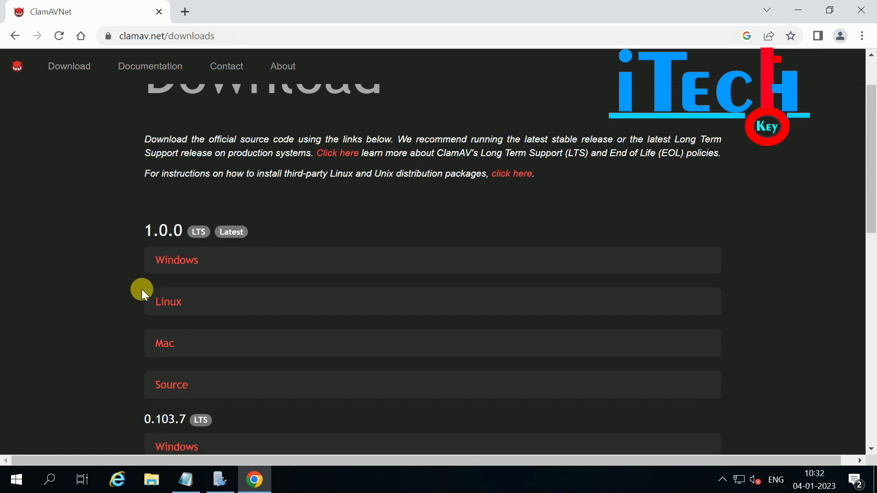
{"action": "scroll", "coordinate": [140, 291], "scroll_direction": "down", "scroll_amount": 4}
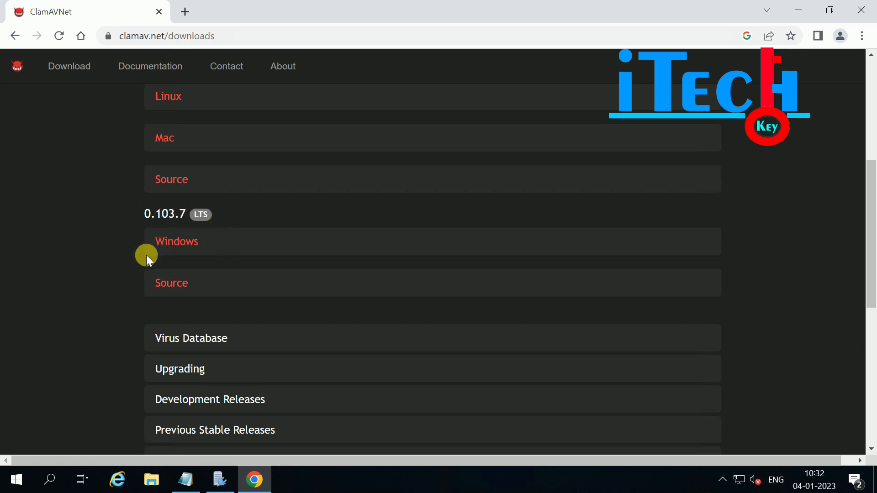
{"action": "scroll", "coordinate": [155, 258], "scroll_direction": "up", "scroll_amount": 1}
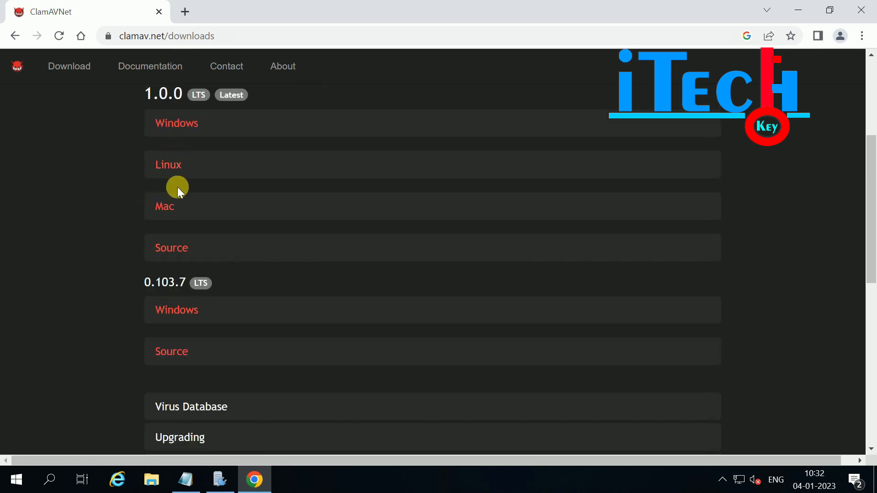
{"action": "scroll", "coordinate": [178, 188], "scroll_direction": "up", "scroll_amount": 1}
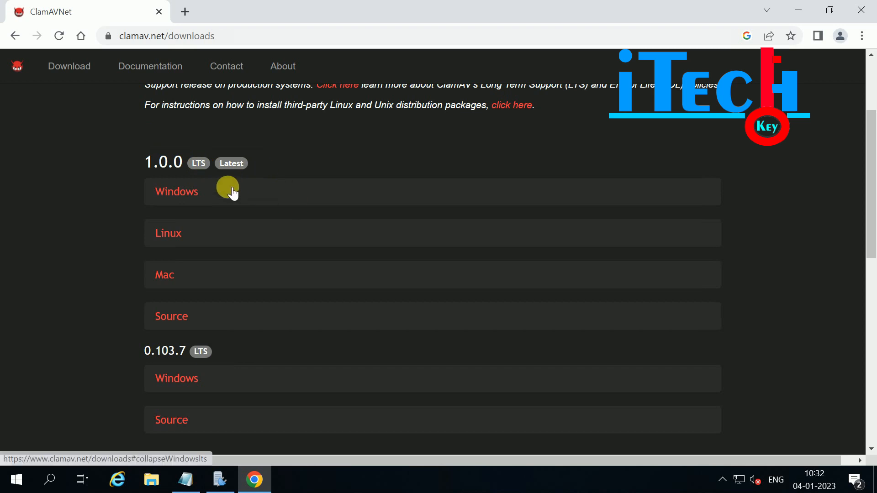
Step: Download the Windows installer ClamAV-0.103.7-2.exe from the 0.103.7 LTS release
{"action": "scroll", "coordinate": [185, 285], "scroll_direction": "down", "scroll_amount": 2}
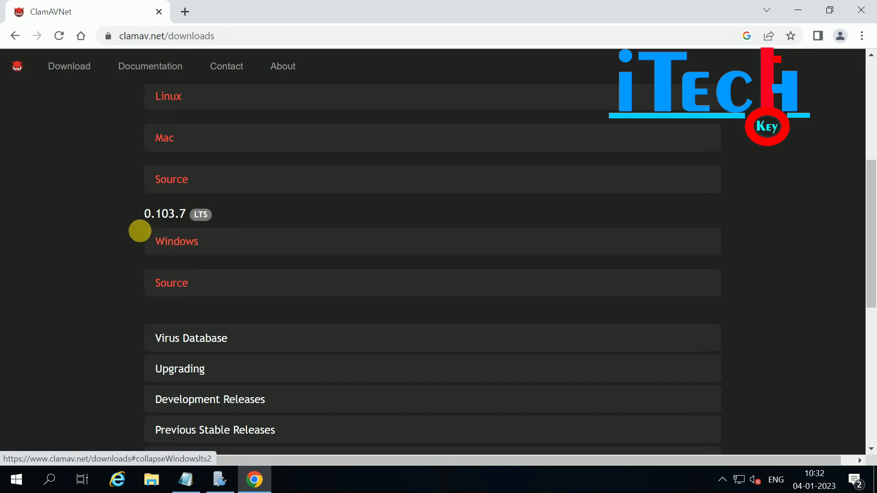
{"action": "left_click", "coordinate": [178, 241]}
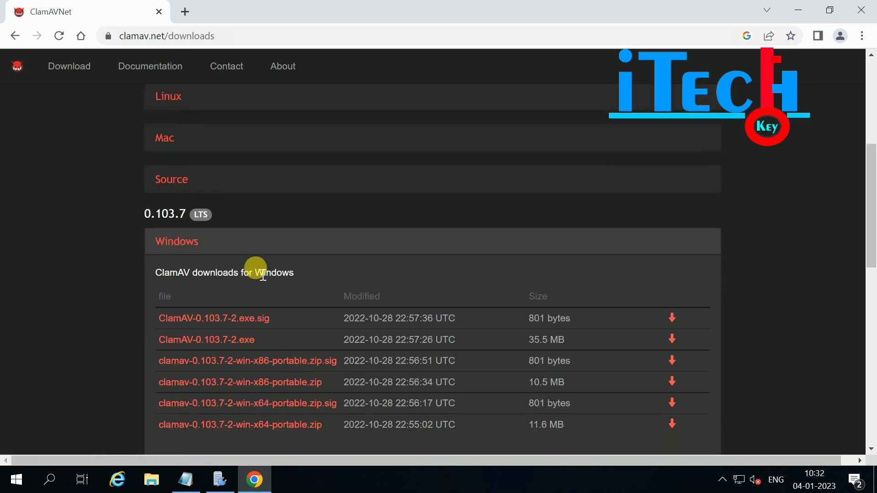
{"action": "scroll", "coordinate": [238, 270], "scroll_direction": "down", "scroll_amount": 3}
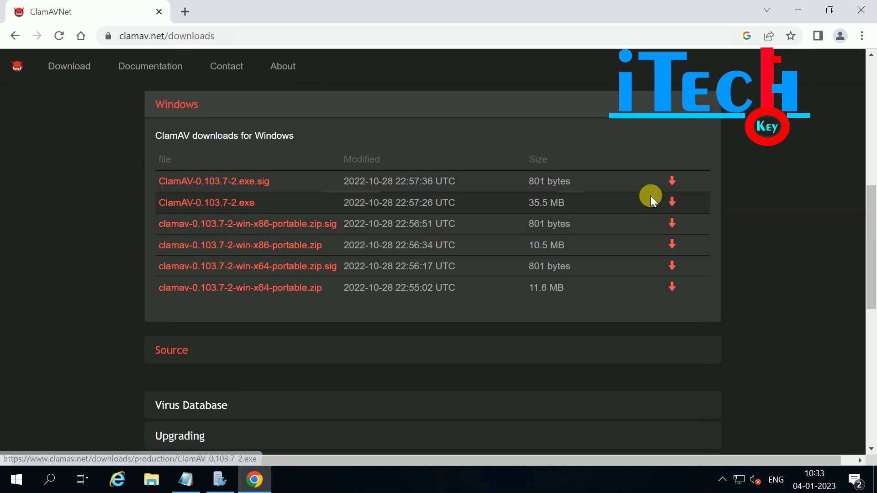
{"action": "left_click", "coordinate": [672, 202]}
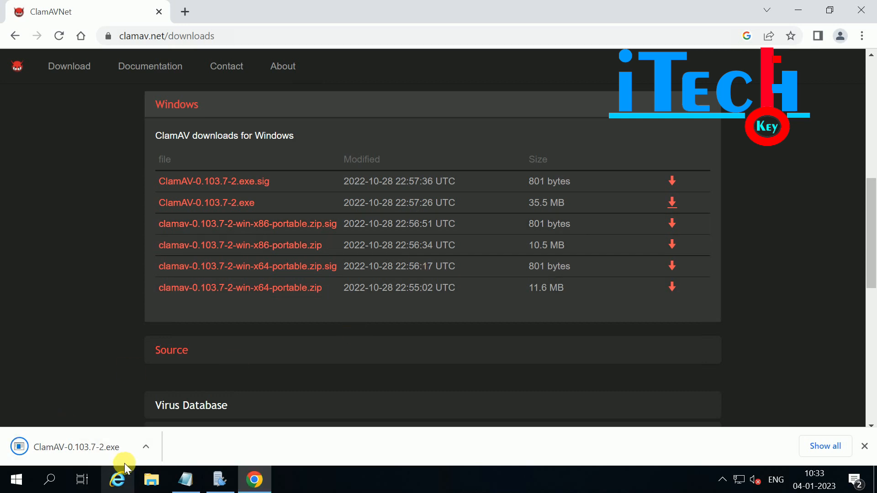
Step: Run the downloaded ClamAV-0.103.7-2.exe from its Downloads folder and allow it to start despite the SmartScreen block
{"action": "left_click", "coordinate": [144, 445]}
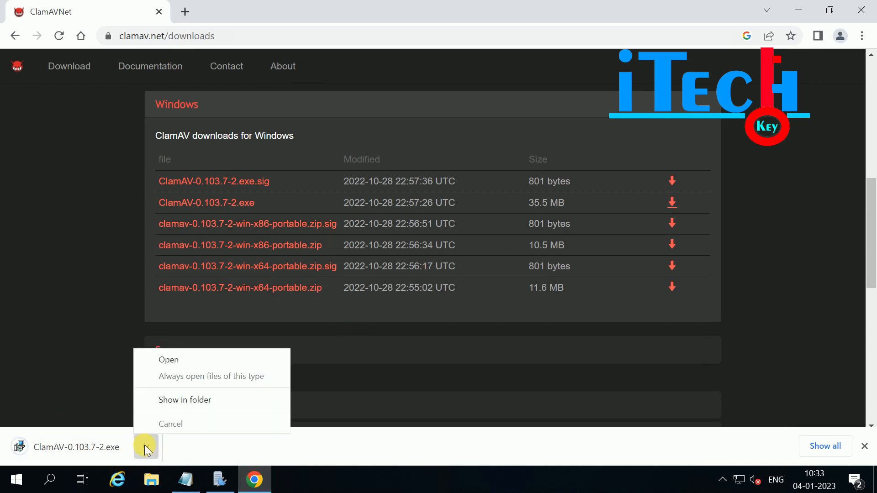
{"action": "left_click", "coordinate": [173, 399]}
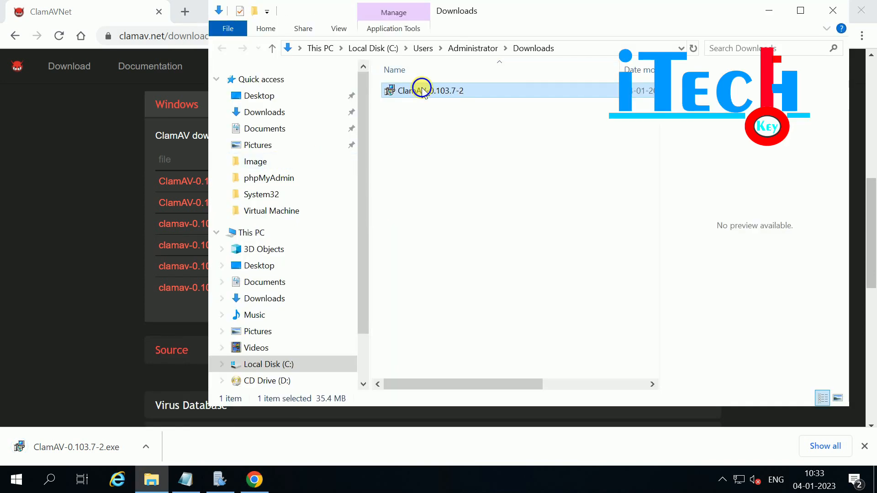
{"action": "right_click", "coordinate": [419, 89]}
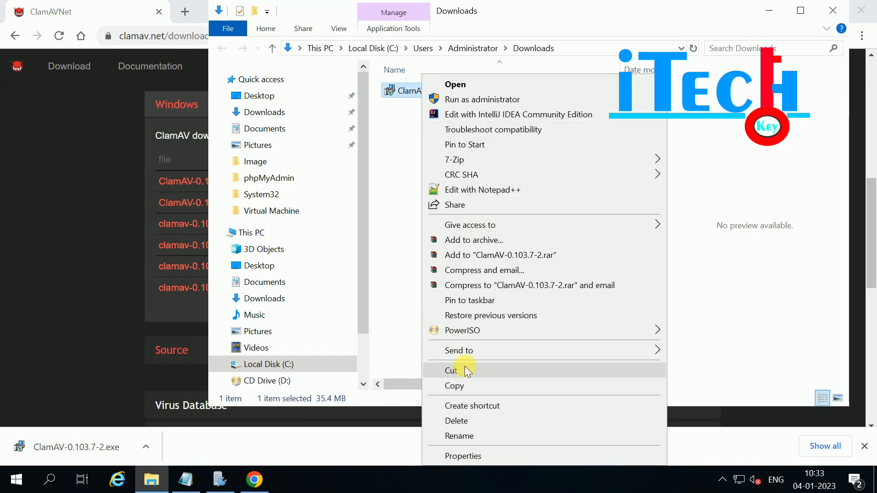
{"action": "left_click", "coordinate": [456, 85]}
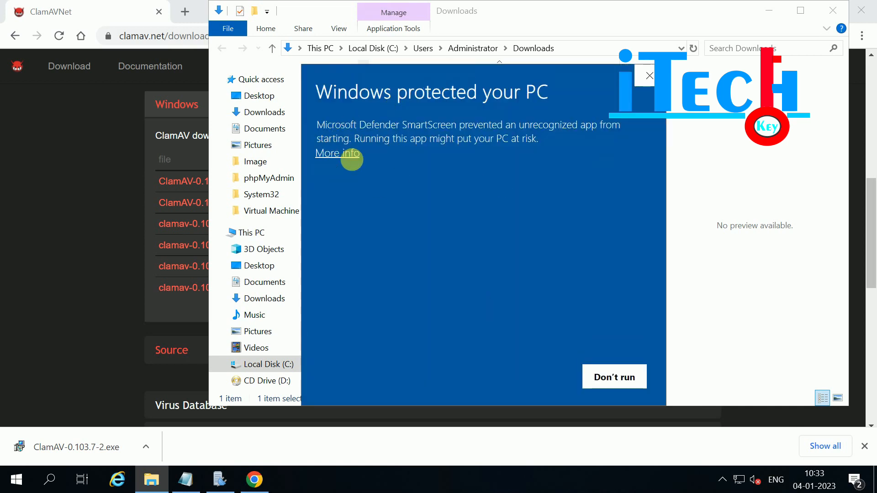
{"action": "left_click", "coordinate": [338, 154]}
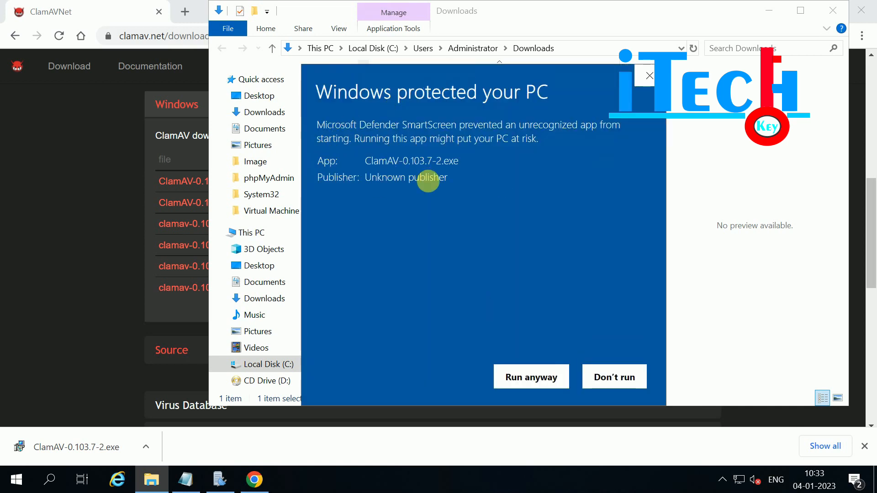
{"action": "left_click", "coordinate": [515, 375]}
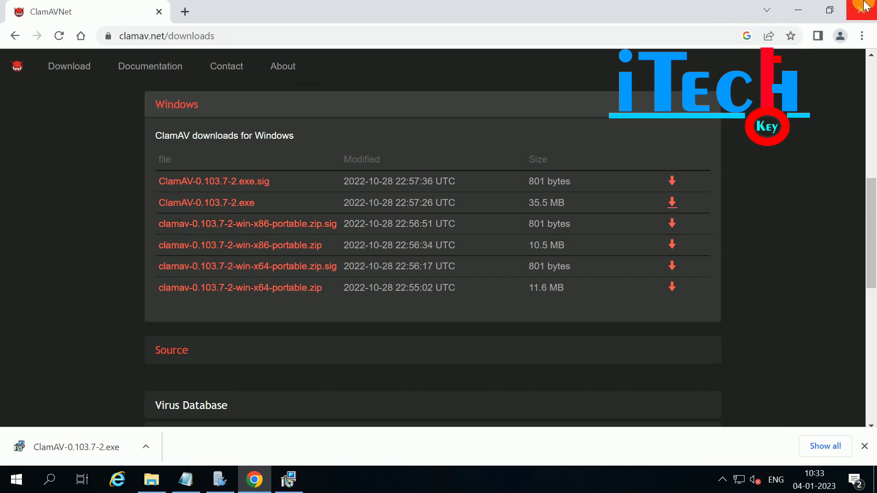
Step: Clear the windows around the ClamAV setup, accept its license agreement and keep C:\Program Files\ClamAV as the destination
{"action": "left_click", "coordinate": [799, 9]}
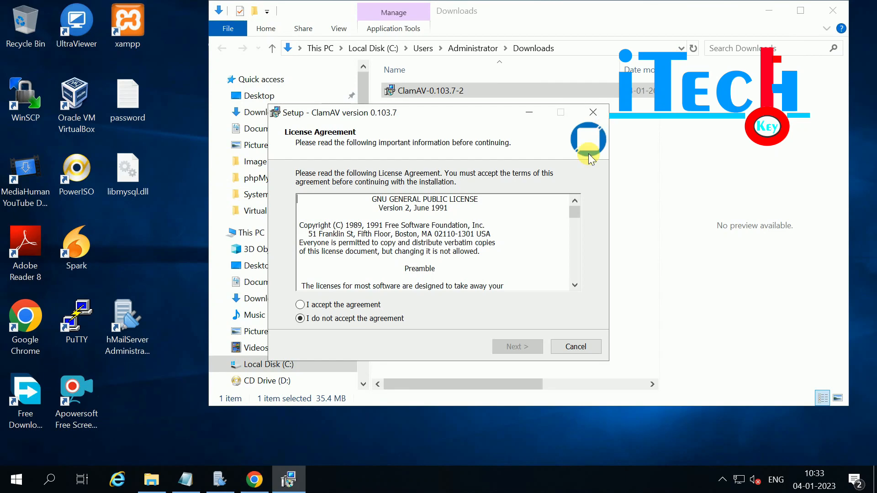
{"action": "left_click", "coordinate": [312, 310]}
{"action": "left_click", "coordinate": [519, 348]}
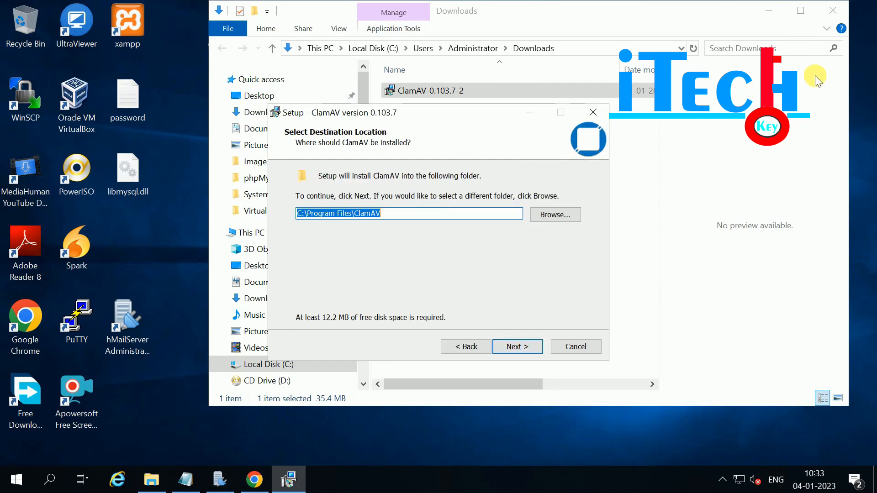
{"action": "left_click", "coordinate": [832, 10]}
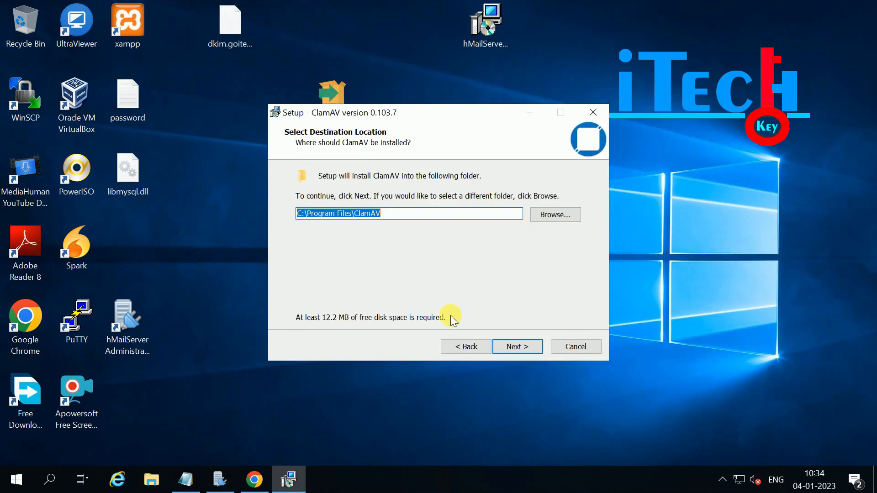
{"action": "left_click", "coordinate": [517, 348]}
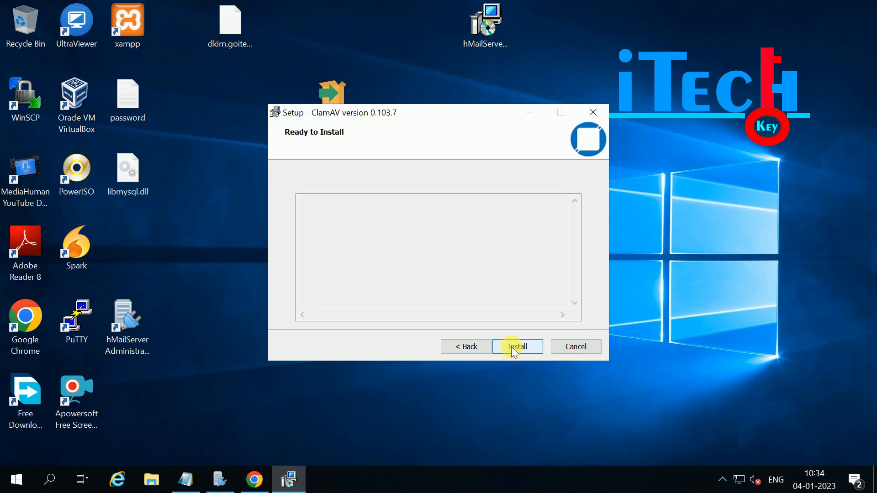
Step: Recheck the ClamAV destination folder, install the program and finish setup without opening the user manual
{"action": "left_click", "coordinate": [466, 346]}
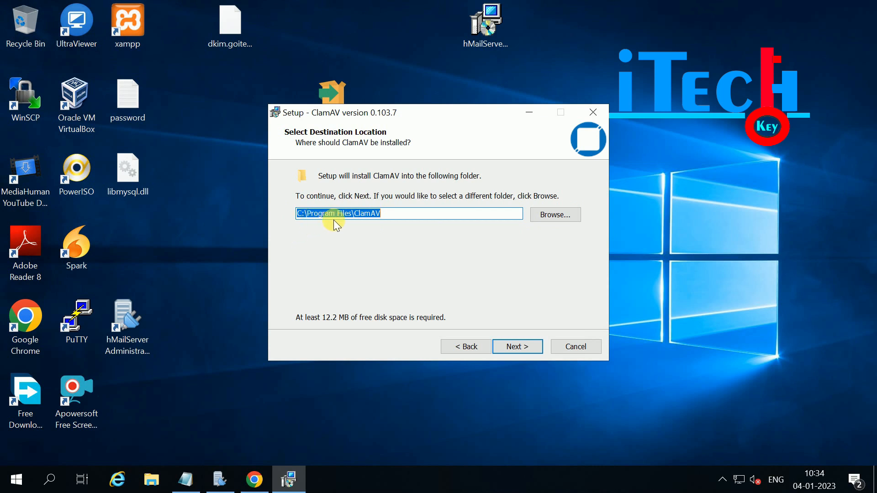
{"action": "left_click", "coordinate": [513, 343]}
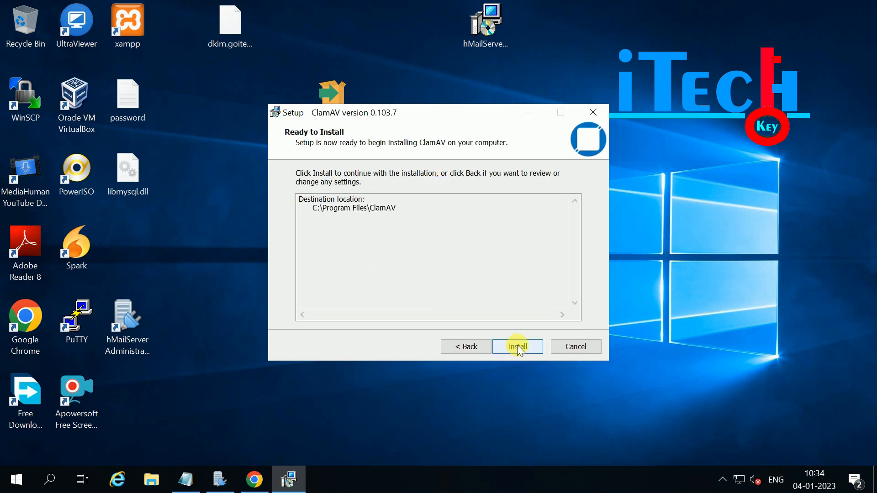
{"action": "left_click", "coordinate": [519, 347]}
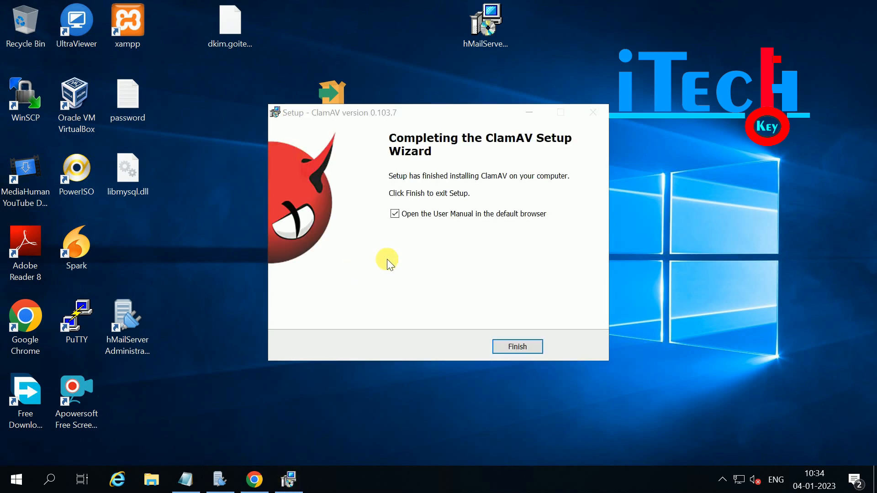
{"action": "left_click", "coordinate": [403, 215]}
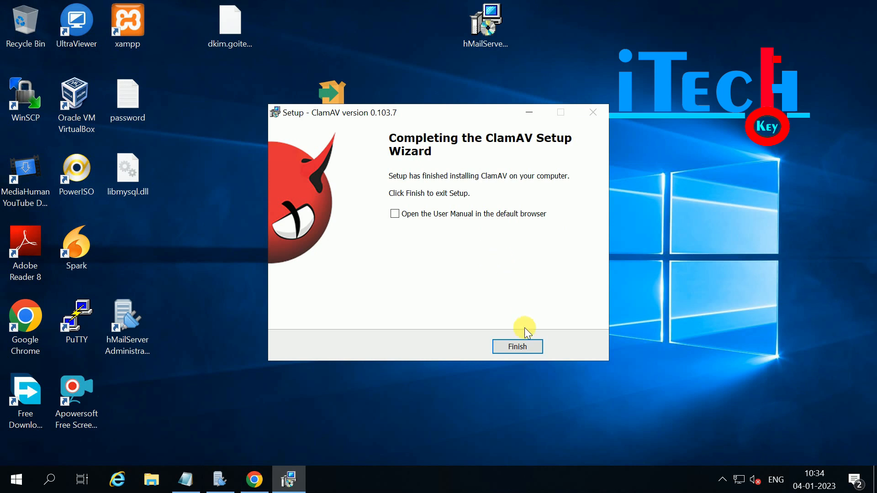
{"action": "left_click", "coordinate": [517, 346]}
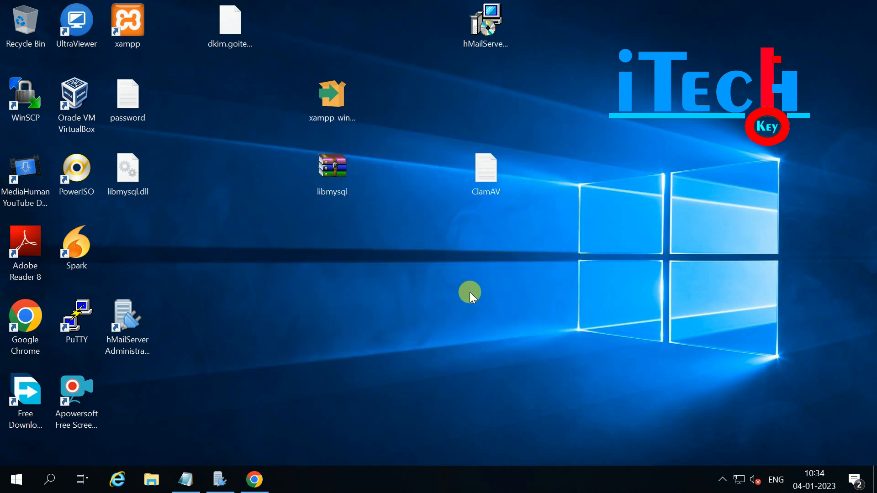
Step: Open the installation folder C:\Program Files\ClamAV in File Explorer and enlarge the window to full screen
{"action": "key", "text": "super+e"}
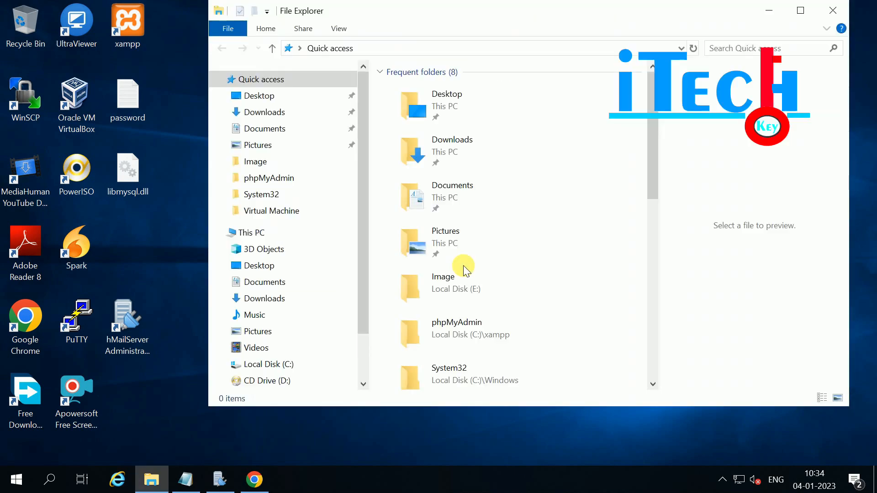
{"action": "left_click", "coordinate": [245, 232]}
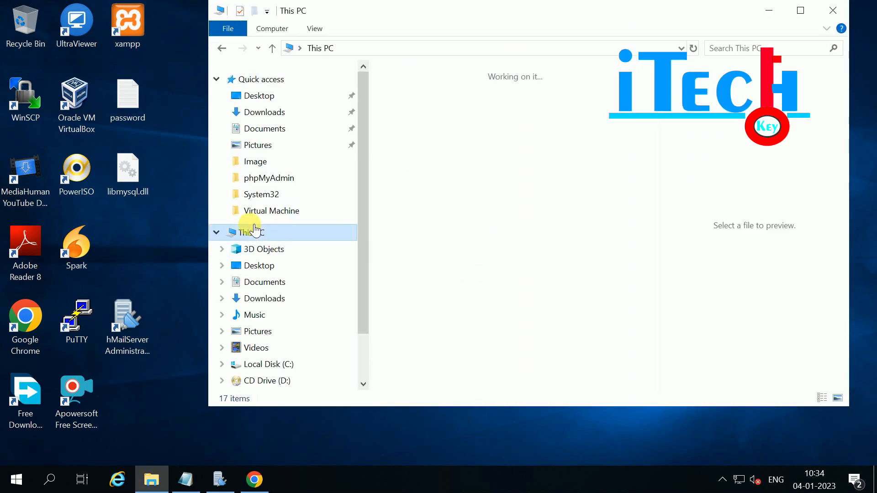
{"action": "double_click", "coordinate": [429, 382]}
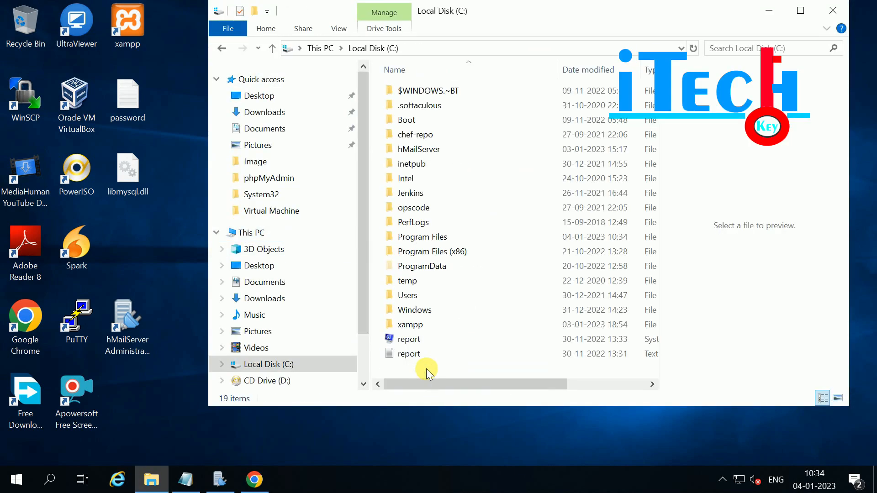
{"action": "double_click", "coordinate": [422, 238]}
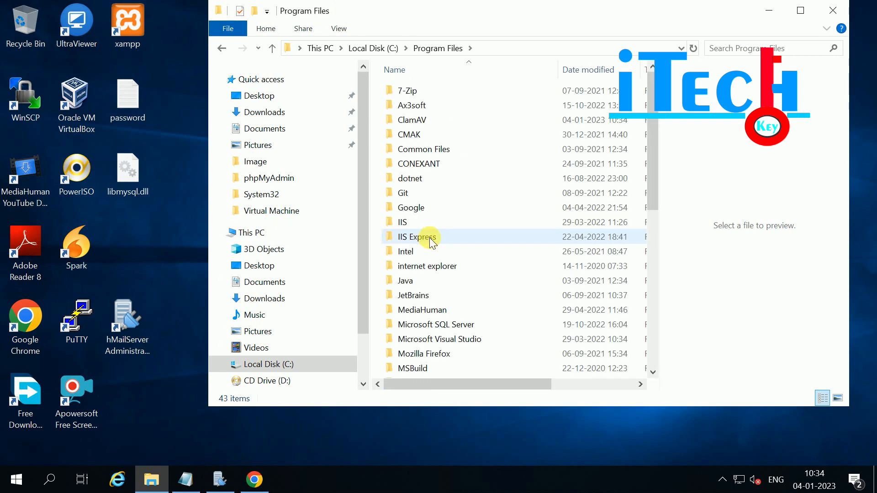
{"action": "double_click", "coordinate": [414, 120]}
{"action": "left_click", "coordinate": [800, 10]}
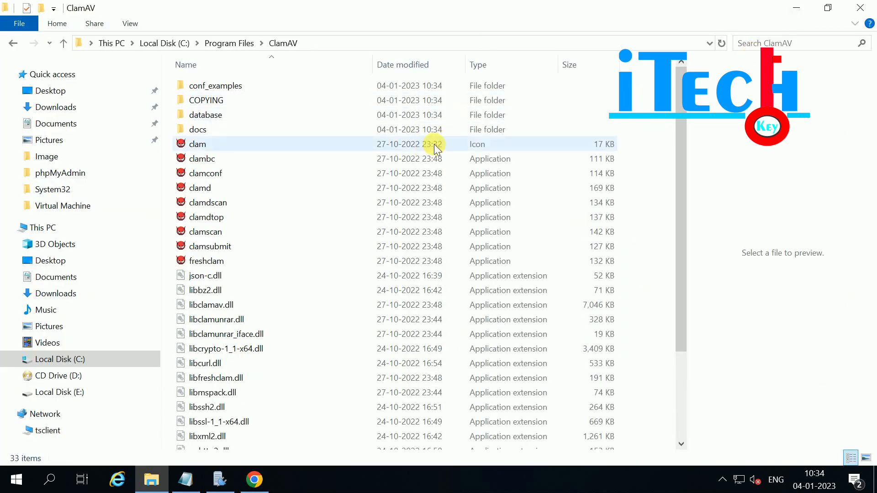
Step: Open the ClamAV text note on the desktop and review its DatabaseMirror and TCPSocket lines
{"action": "left_click", "coordinate": [795, 7]}
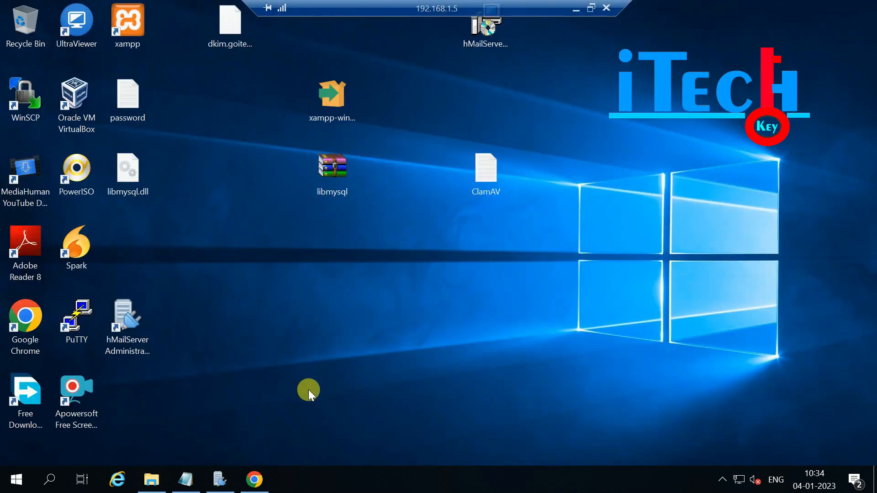
{"action": "double_click", "coordinate": [487, 176]}
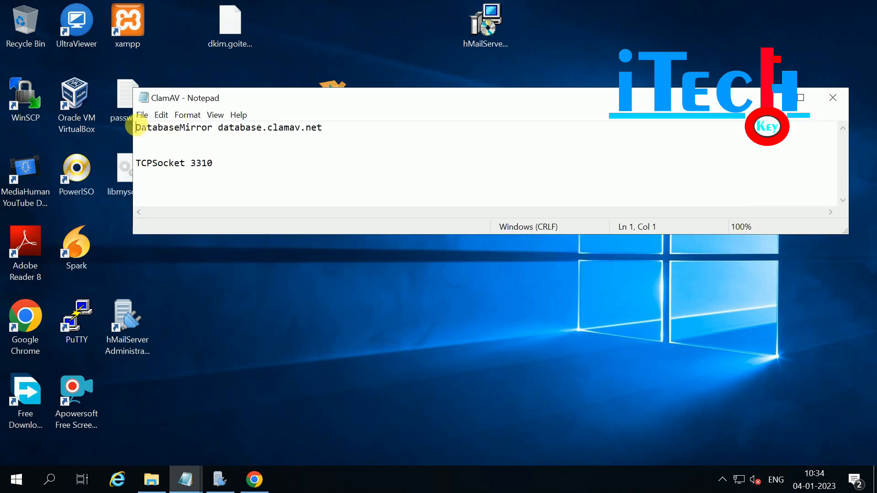
{"action": "left_click_drag", "start_coordinate": [137, 128], "coordinate": [333, 121]}
{"action": "left_click", "coordinate": [321, 129]}
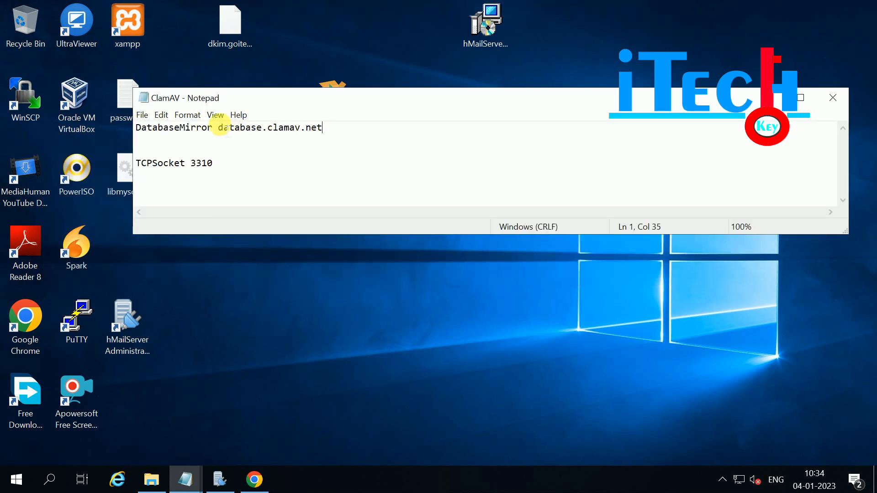
{"action": "left_click_drag", "start_coordinate": [219, 127], "coordinate": [343, 131]}
{"action": "left_click_drag", "start_coordinate": [225, 166], "coordinate": [133, 166]}
{"action": "left_click", "coordinate": [235, 170]}
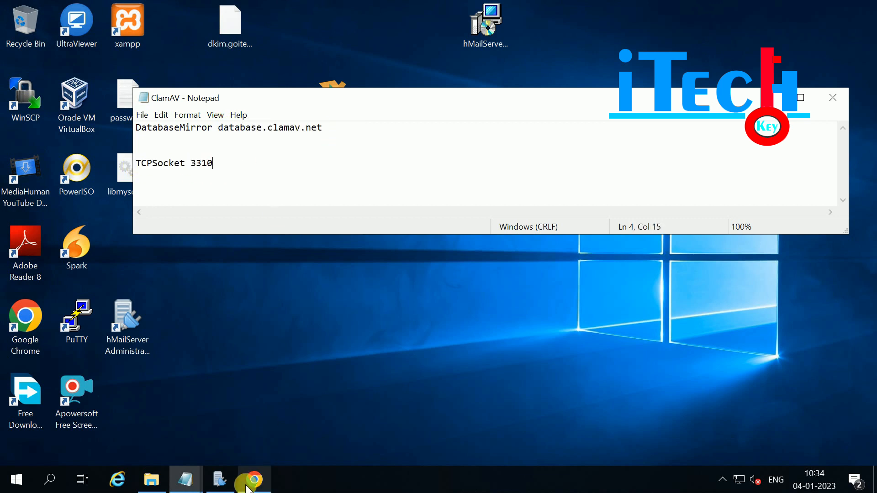
{"action": "left_click_drag", "start_coordinate": [224, 160], "coordinate": [130, 120]}
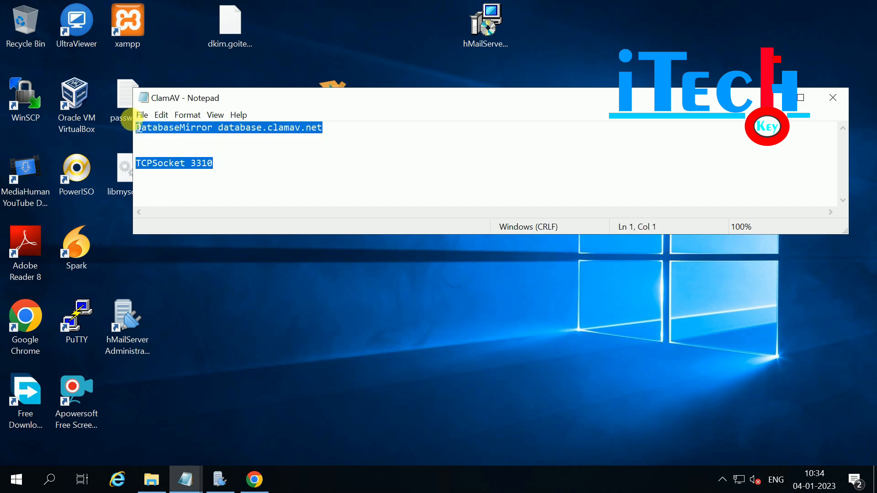
{"action": "left_click", "coordinate": [267, 167]}
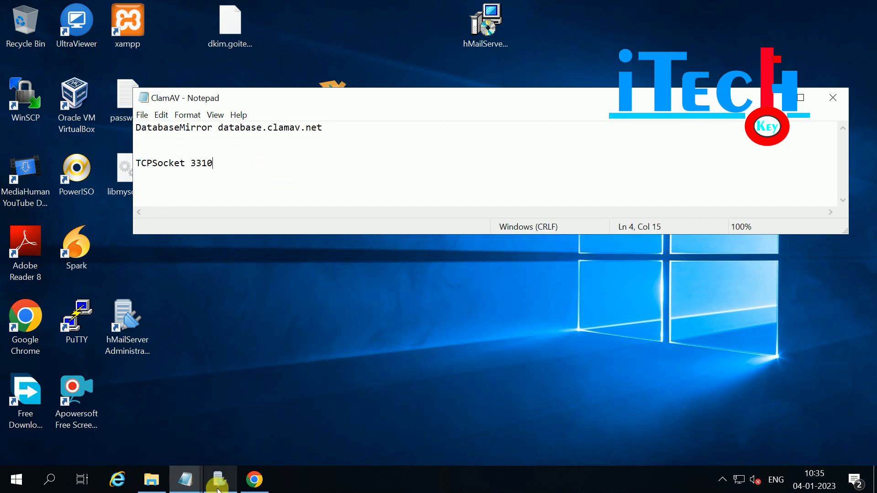
Step: Open the conf_examples folder inside the ClamAV folder and check the file type of clamd.conf
{"action": "left_click", "coordinate": [153, 480]}
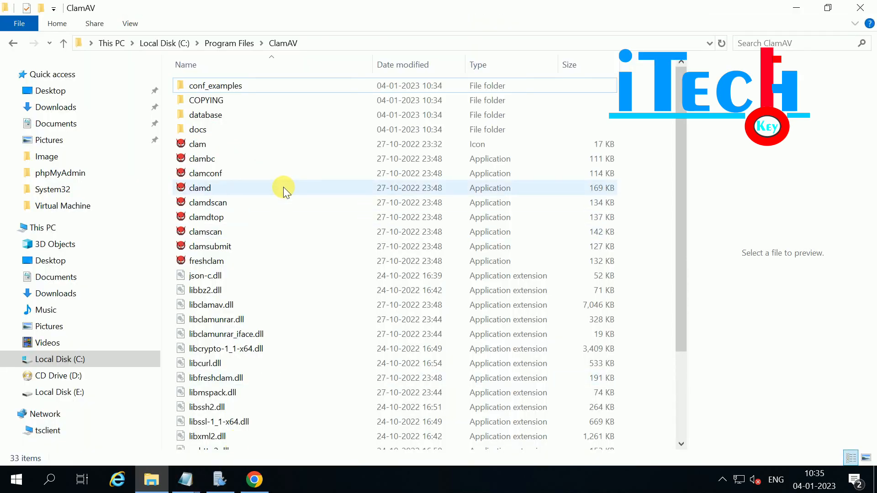
{"action": "double_click", "coordinate": [228, 86]}
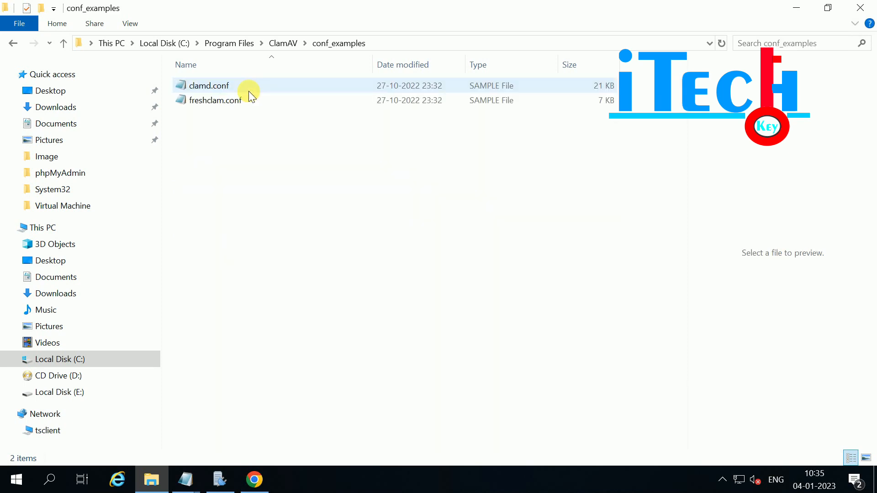
{"action": "left_click", "coordinate": [205, 84]}
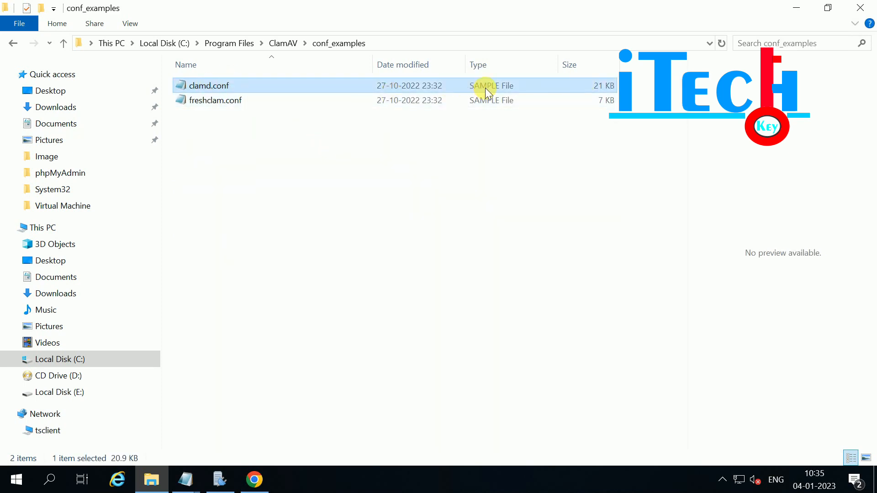
{"action": "left_click_drag", "start_coordinate": [478, 84], "coordinate": [506, 86]}
{"action": "left_click", "coordinate": [378, 174]}
Step: Open the sample clamd.conf in full screen, find and highlight its TCPSocket line, and put the file away
{"action": "double_click", "coordinate": [205, 86]}
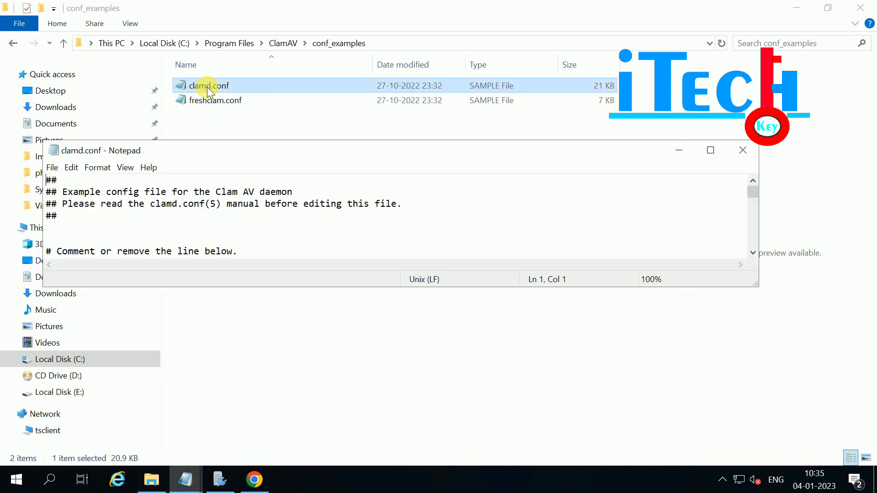
{"action": "left_click", "coordinate": [709, 151]}
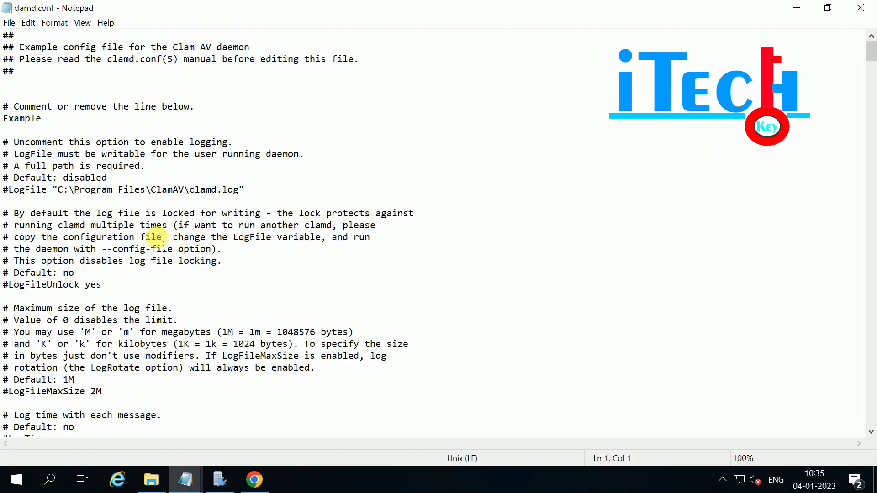
{"action": "scroll", "coordinate": [163, 234], "scroll_direction": "down", "scroll_amount": 11}
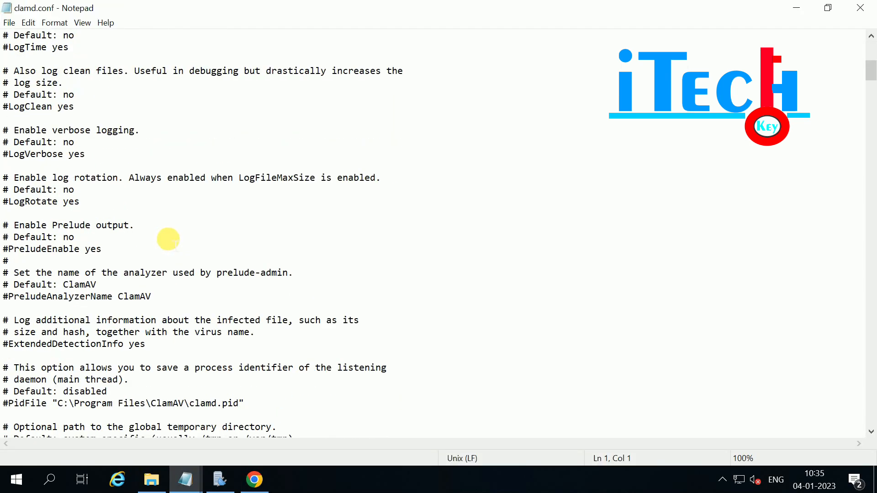
{"action": "scroll", "coordinate": [168, 239], "scroll_direction": "down", "scroll_amount": 3}
{"action": "scroll", "coordinate": [169, 240], "scroll_direction": "down", "scroll_amount": 5}
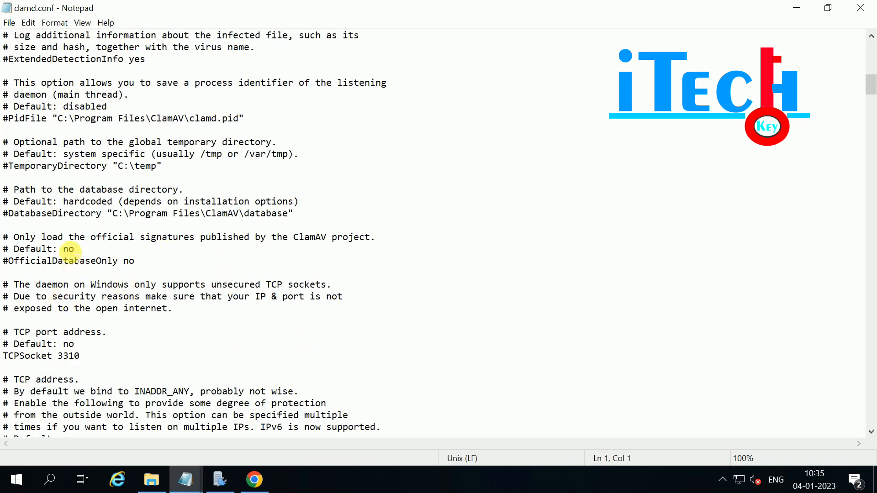
{"action": "scroll", "coordinate": [74, 167], "scroll_direction": "down", "scroll_amount": 2}
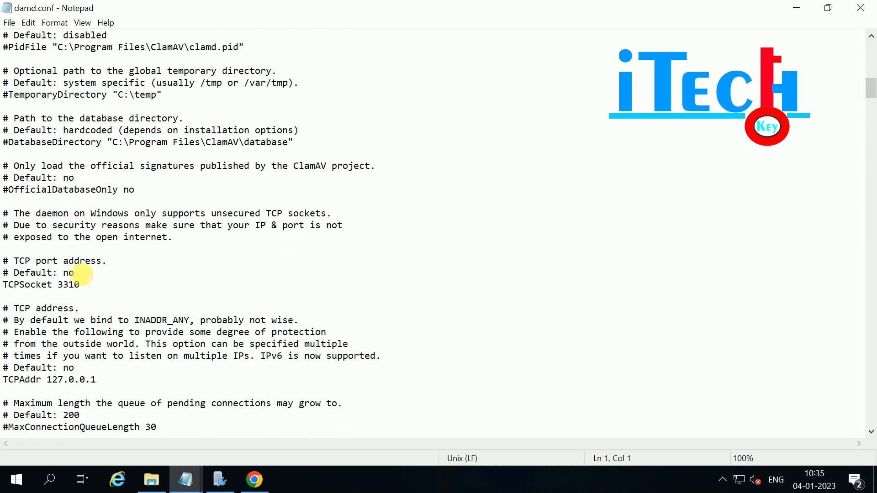
{"action": "left_click", "coordinate": [82, 284]}
{"action": "key", "text": "shift+Home"}
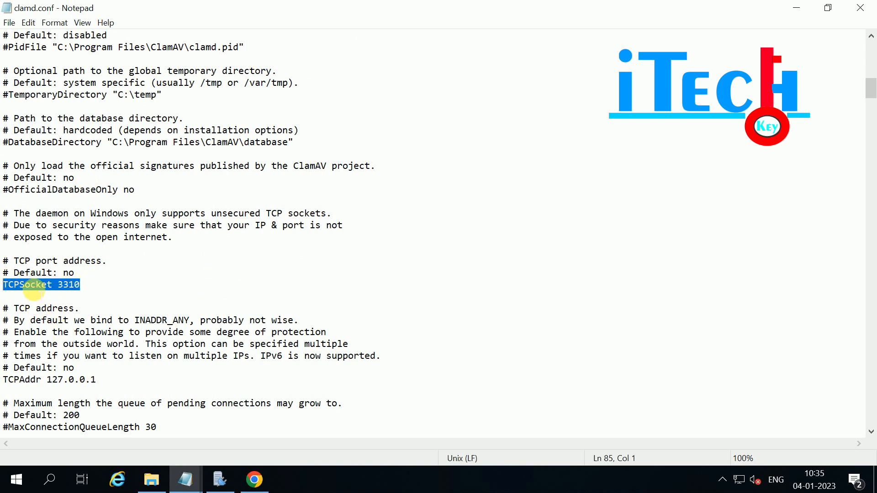
{"action": "left_click", "coordinate": [36, 285]}
{"action": "left_click_drag", "start_coordinate": [91, 283], "coordinate": [6, 288]}
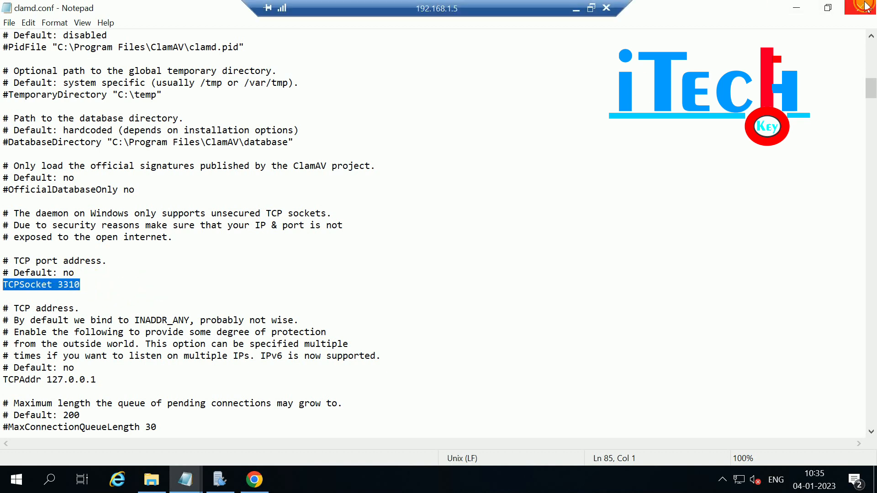
{"action": "left_click", "coordinate": [795, 8]}
Step: Open the sample freshclam.conf in full screen, find and highlight its DatabaseMirror line, and leave the file
{"action": "left_click", "coordinate": [238, 102]}
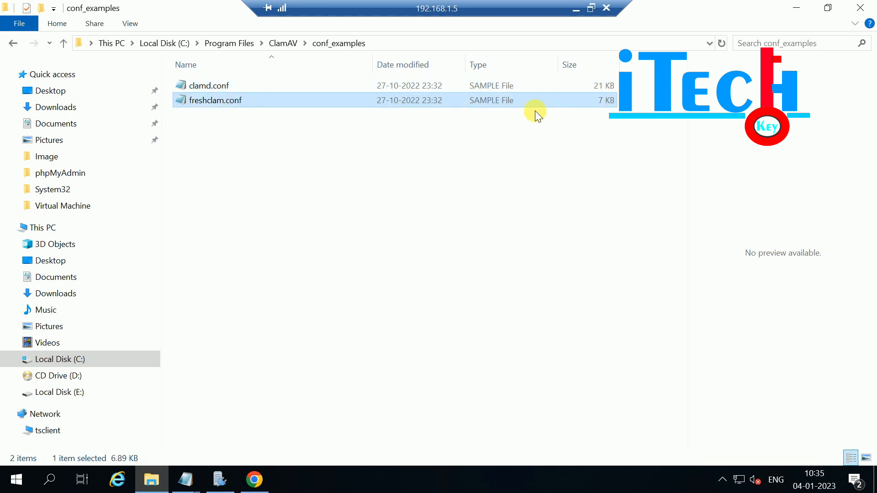
{"action": "double_click", "coordinate": [233, 102]}
{"action": "scroll", "coordinate": [411, 223], "scroll_direction": "down", "scroll_amount": 10}
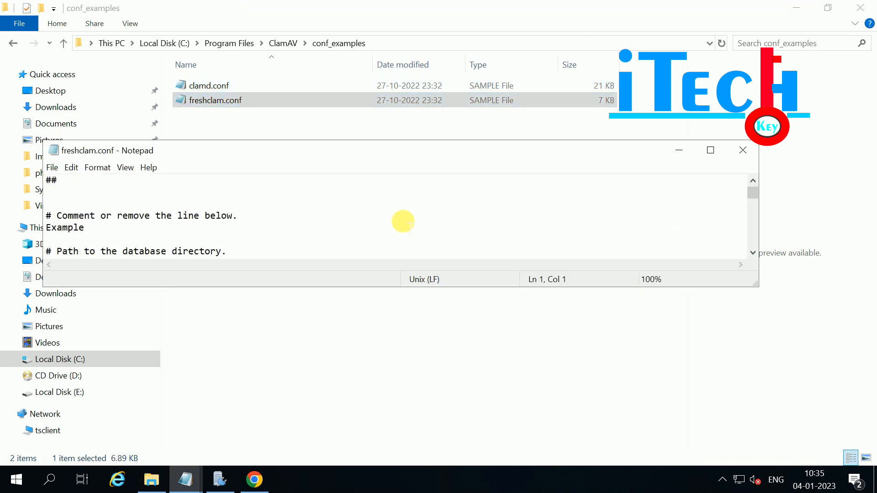
{"action": "left_click", "coordinate": [710, 150]}
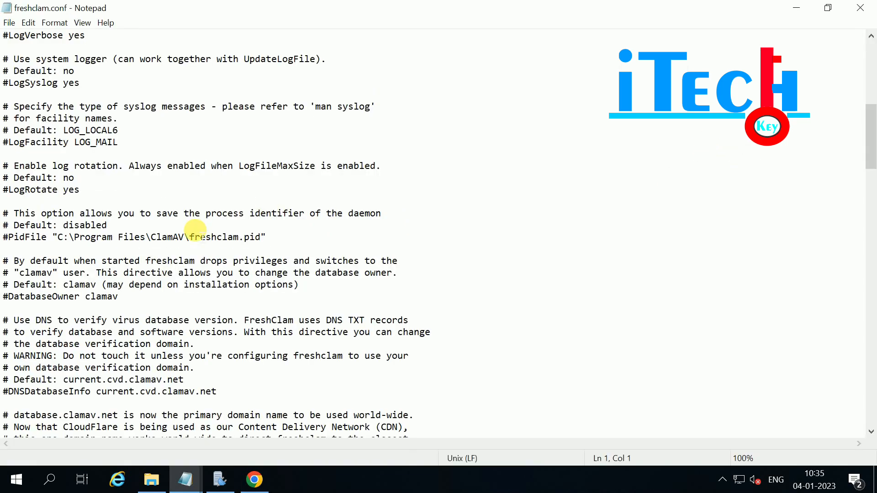
{"action": "scroll", "coordinate": [219, 219], "scroll_direction": "down", "scroll_amount": 4}
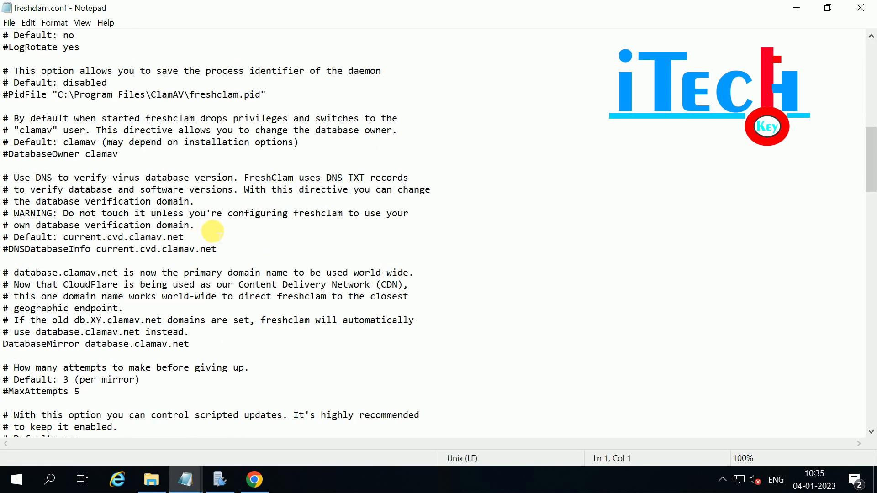
{"action": "scroll", "coordinate": [69, 265], "scroll_direction": "down", "scroll_amount": 2}
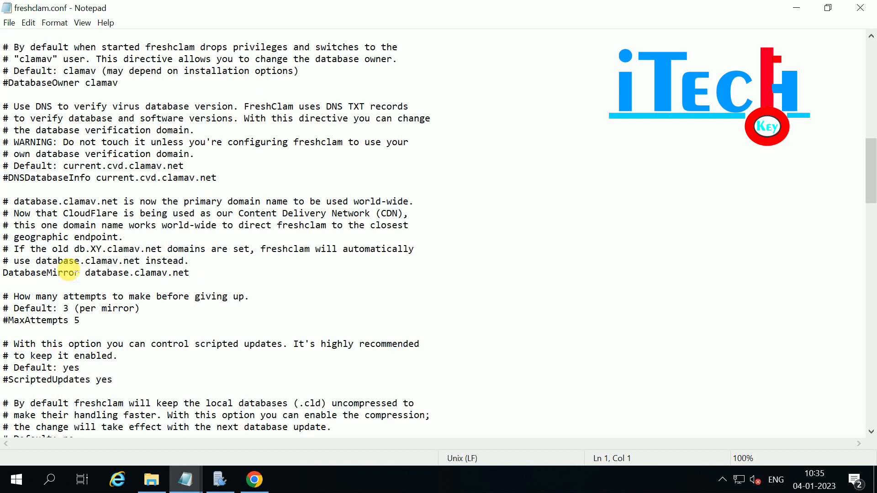
{"action": "scroll", "coordinate": [69, 273], "scroll_direction": "down", "scroll_amount": 1}
{"action": "left_click_drag", "start_coordinate": [190, 237], "coordinate": [5, 237]}
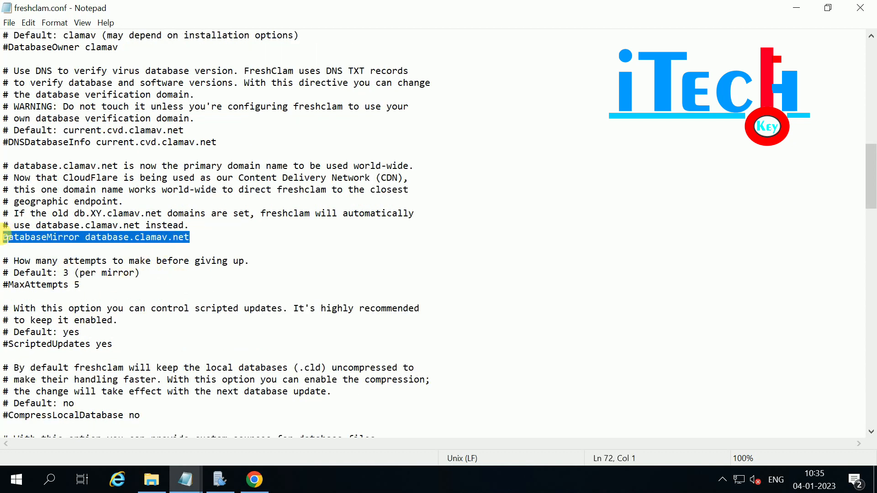
{"action": "left_click", "coordinate": [865, 17]}
Step: Return to the ClamAV program folder and open Command Prompt as administrator
{"action": "left_click", "coordinate": [315, 190]}
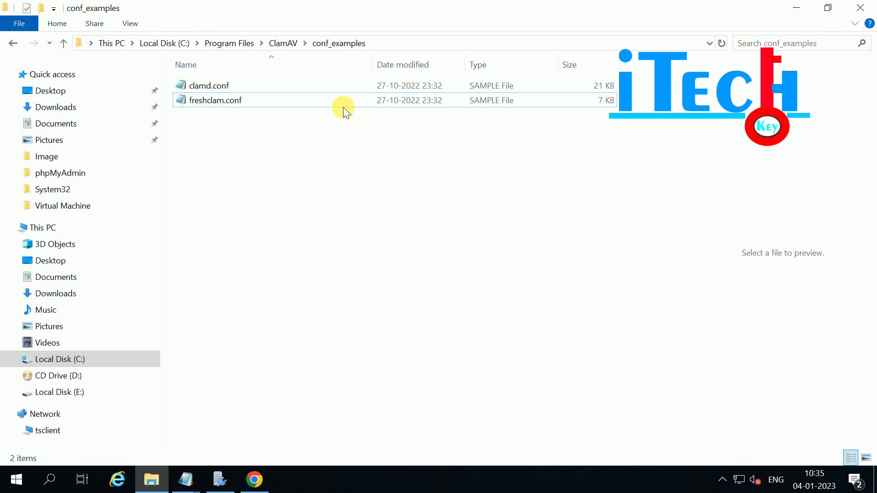
{"action": "left_click", "coordinate": [277, 44]}
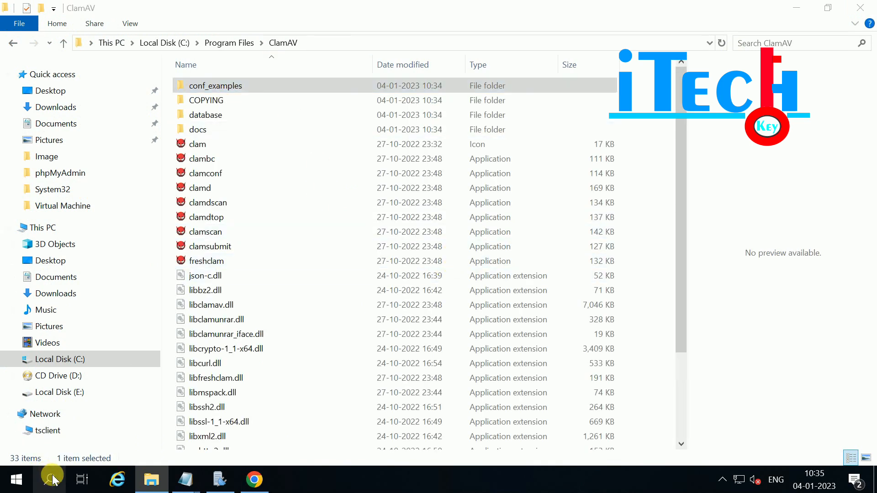
{"action": "left_click", "coordinate": [50, 480]}
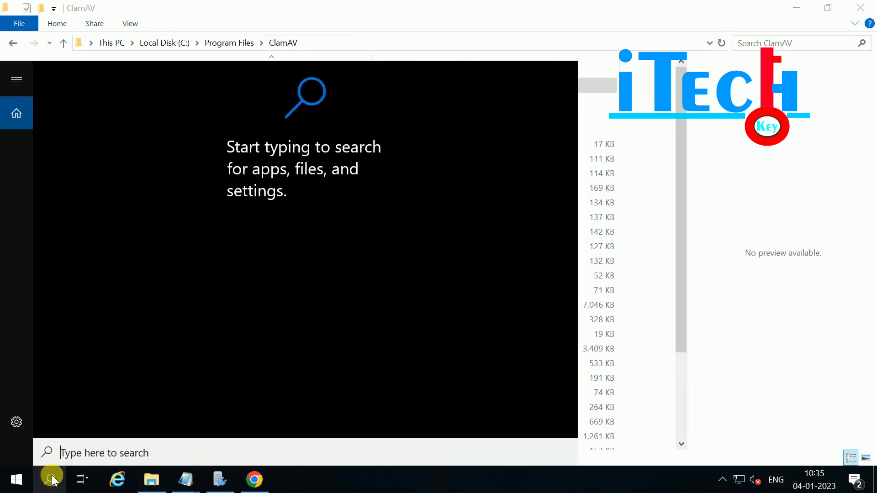
{"action": "type", "text": "cmd"}
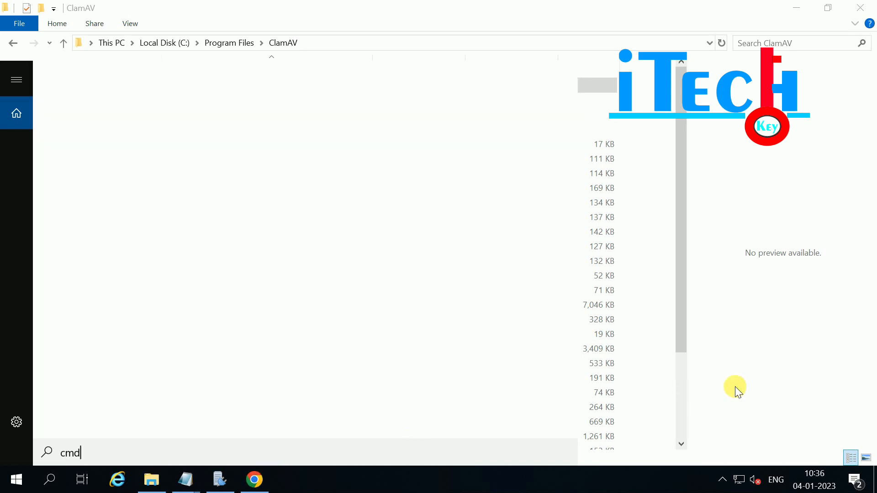
{"action": "right_click", "coordinate": [106, 138]}
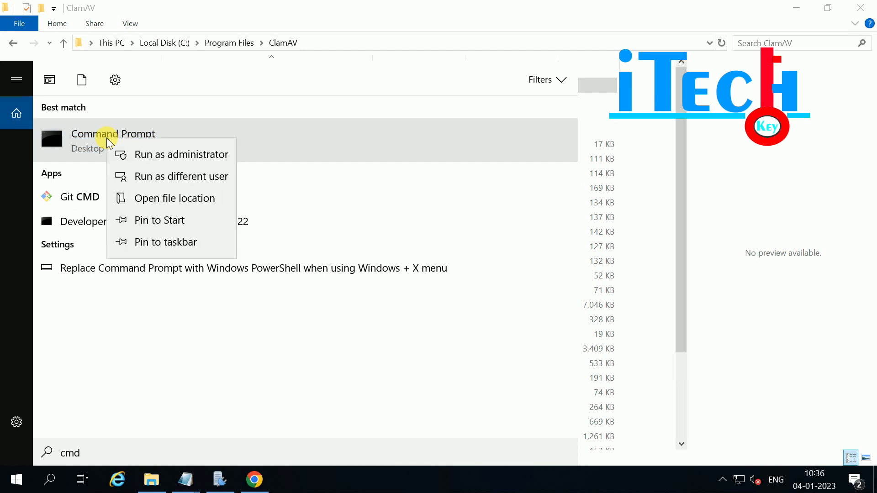
{"action": "left_click", "coordinate": [172, 154]}
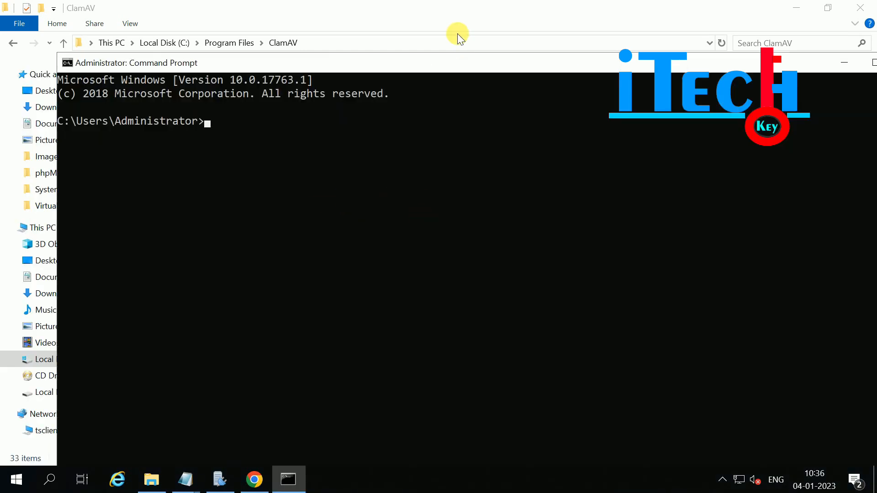
Step: Change the Command Prompt's working directory to C:\Program Files\ClamAV, using the path of the open folder
{"action": "left_click", "coordinate": [446, 15]}
{"action": "left_click", "coordinate": [327, 42]}
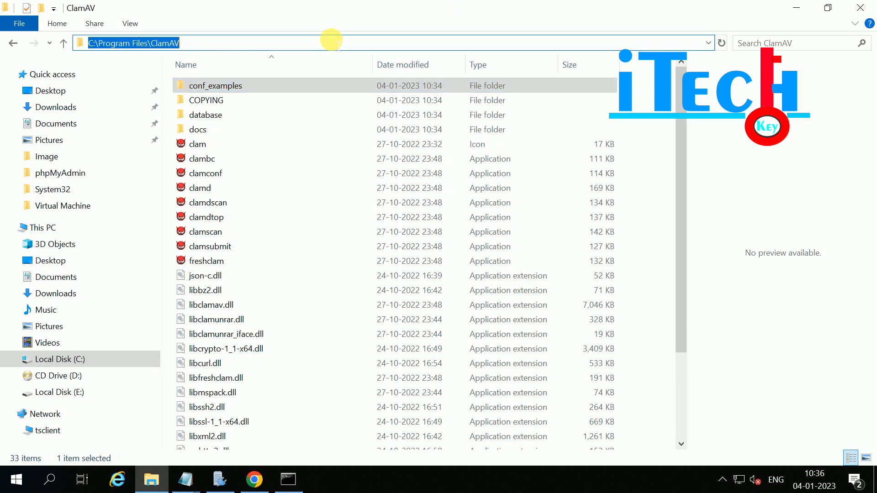
{"action": "left_click", "coordinate": [285, 477]}
{"action": "type", "text": "cd"}
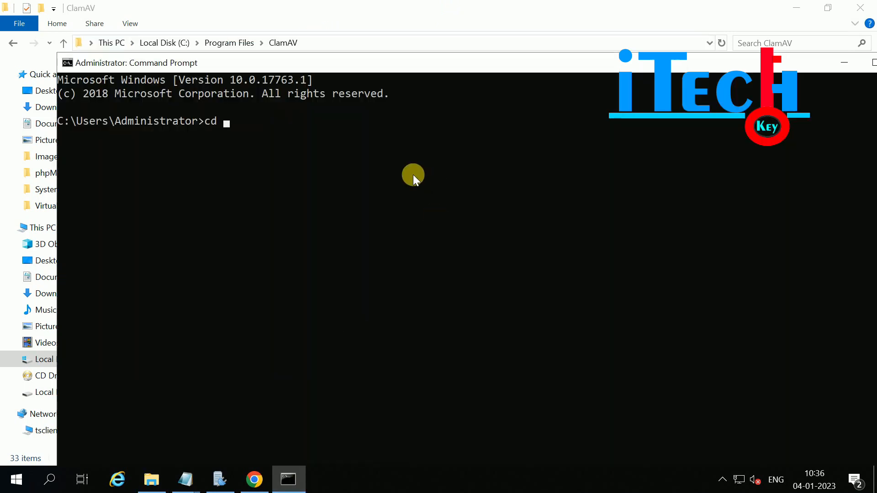
{"action": "type", "text": "C:\\Program Files\\ClamAV"}
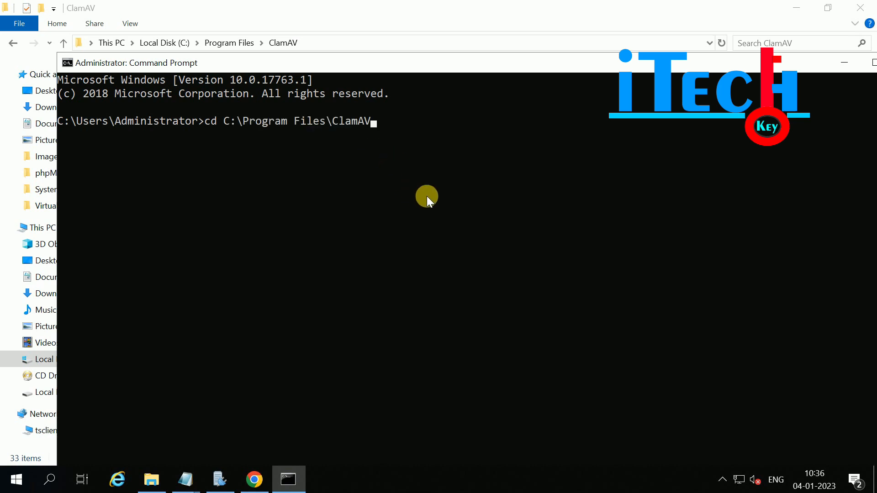
{"action": "key", "text": "Return"}
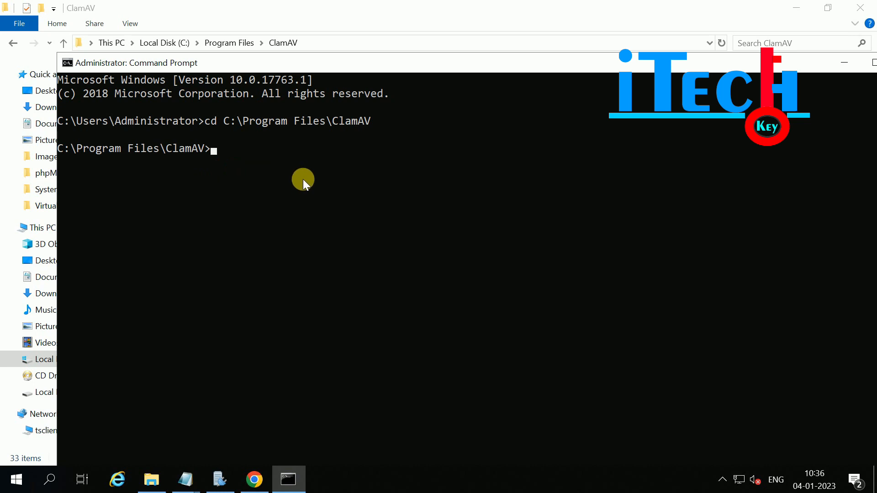
Step: Look into the conf_examples folder at the sample configuration files and return to Command Prompt
{"action": "left_click", "coordinate": [358, 4]}
{"action": "left_click", "coordinate": [207, 88]}
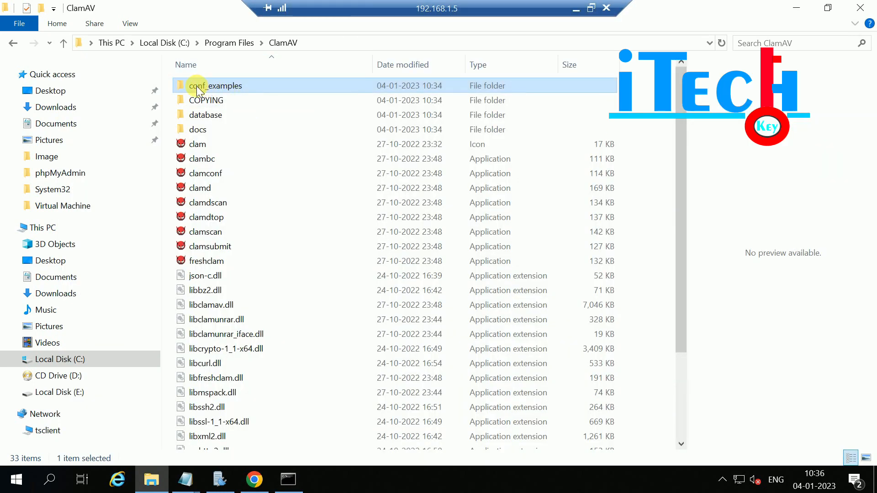
{"action": "double_click", "coordinate": [223, 88]}
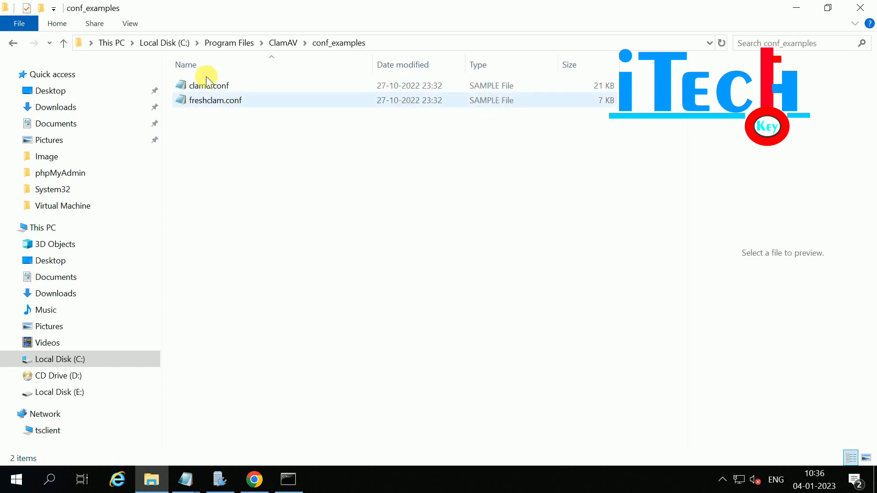
{"action": "left_click", "coordinate": [291, 484]}
{"action": "left_click", "coordinate": [250, 157]}
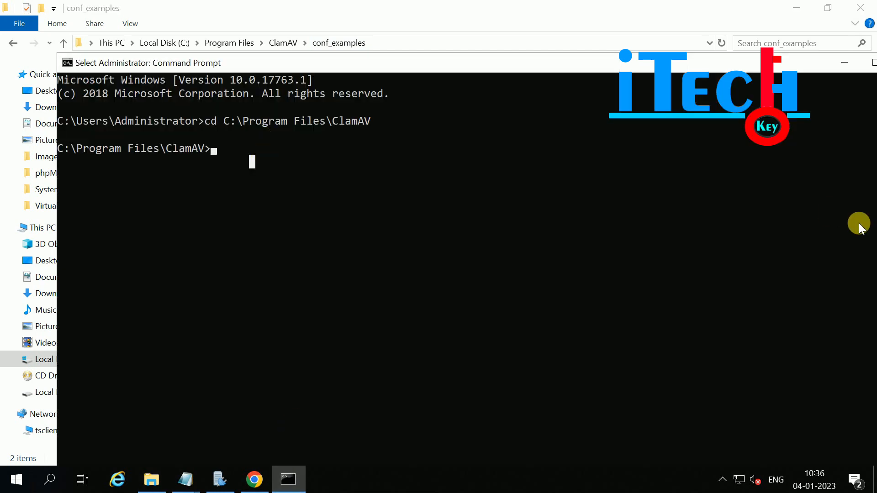
{"action": "key", "text": "Escape"}
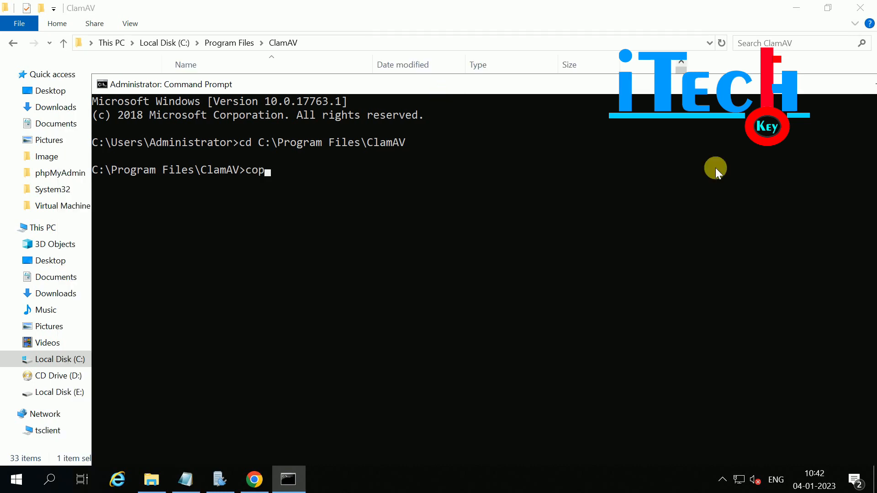
Step: Enter a copy command with conf_examples\clamd.conf.sample as its source, without running it
{"action": "type", "text": "py"}
{"action": "left_click_drag", "start_coordinate": [451, 84], "coordinate": [458, 134]}
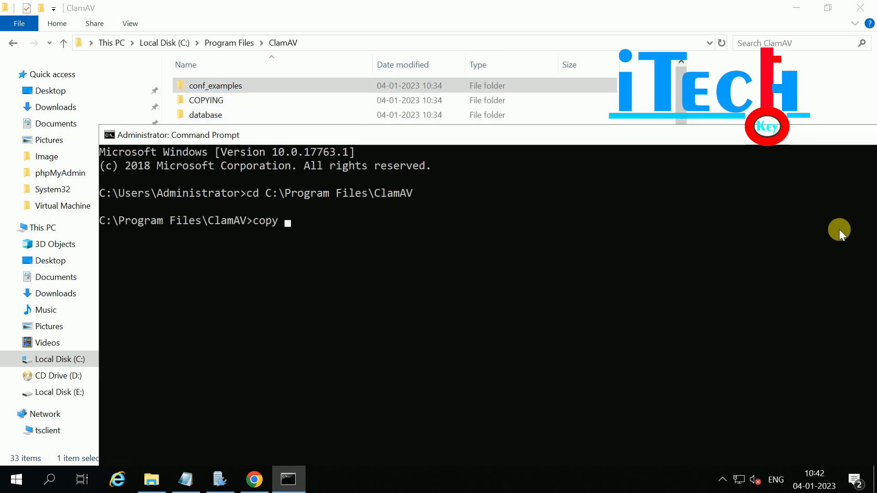
{"action": "type", "text": "conf_examples"}
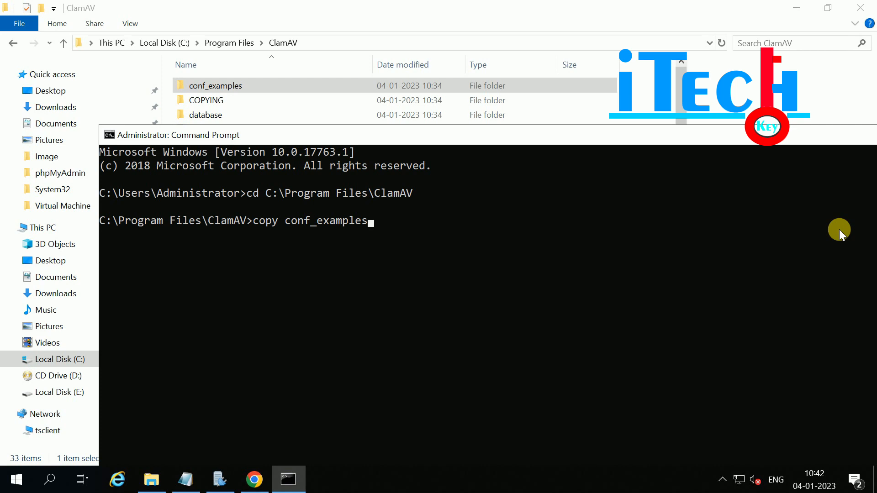
{"action": "type", "text": "\\"}
{"action": "double_click", "coordinate": [214, 87]}
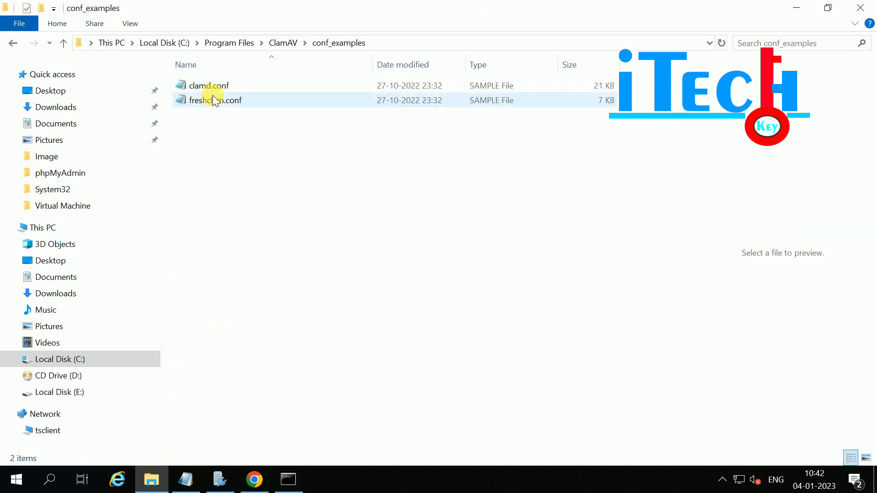
{"action": "left_click", "coordinate": [213, 87]}
{"action": "left_click", "coordinate": [295, 479]}
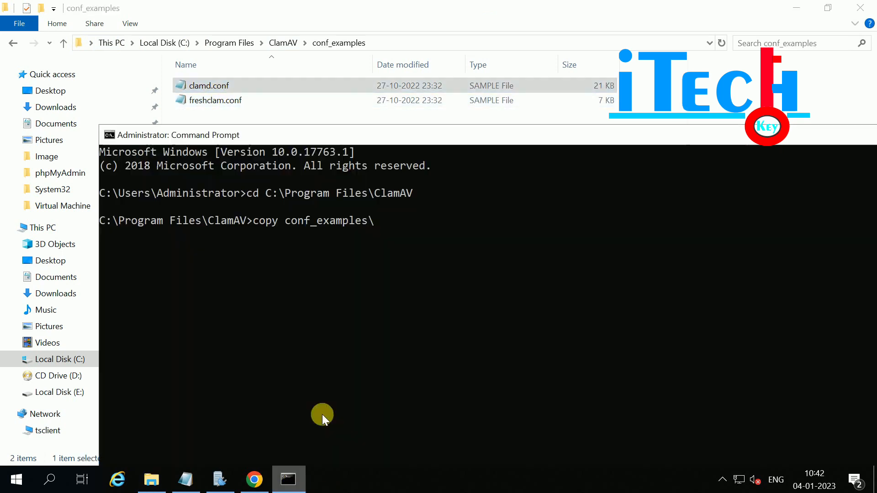
{"action": "type", "text": "cla"}
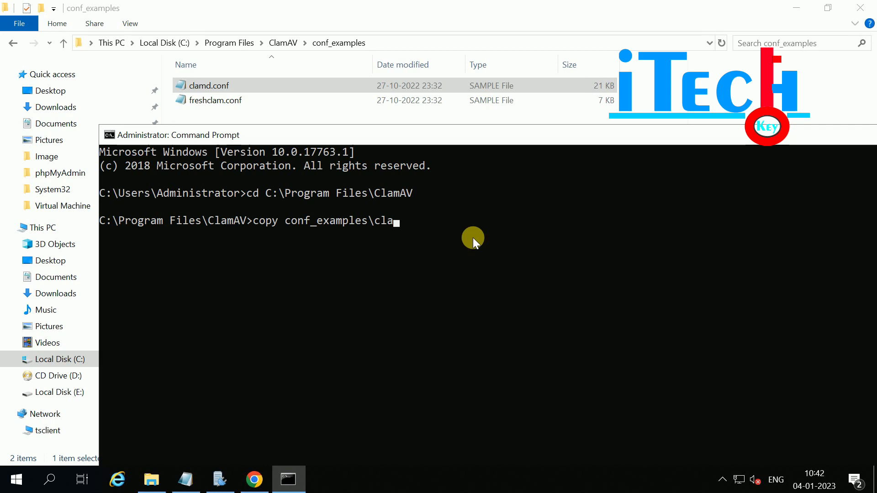
{"action": "key", "text": "Tab"}
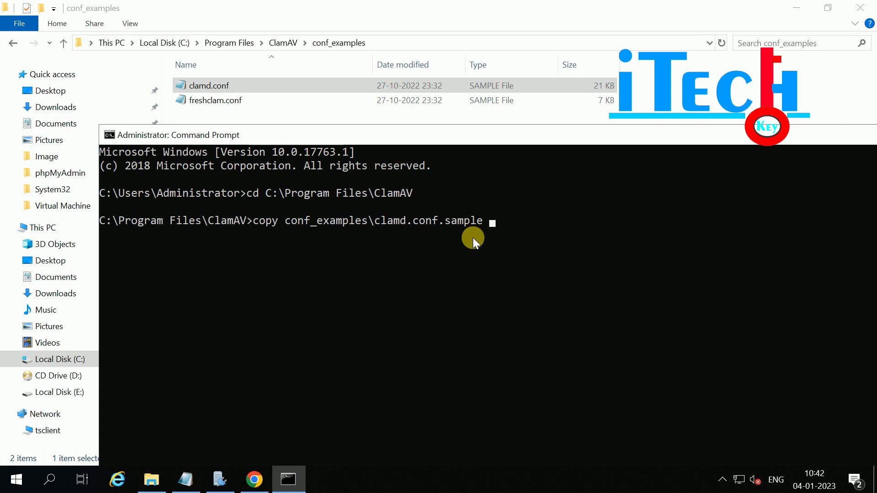
Step: Check the ClamAV parent folder and add .\clamd.conf as the destination of the copy command
{"action": "left_click", "coordinate": [255, 28]}
{"action": "left_click", "coordinate": [280, 42]}
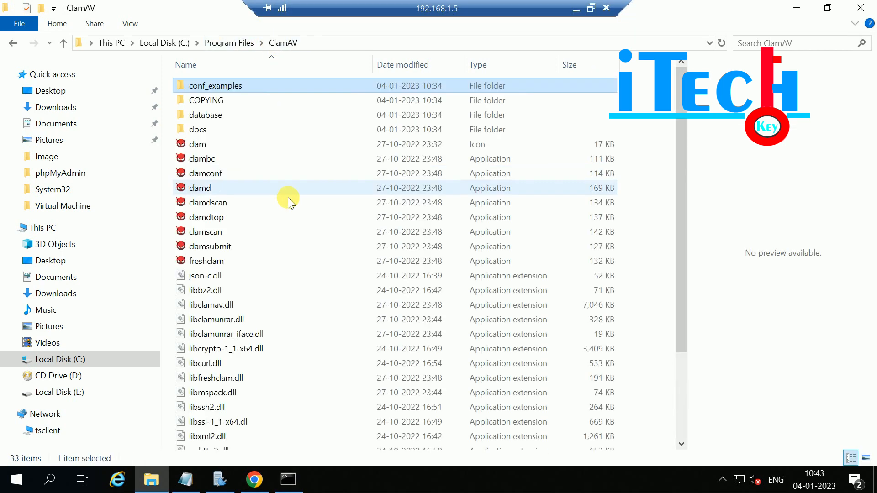
{"action": "left_click", "coordinate": [288, 479]}
{"action": "type", "text": ".conf.sample ."}
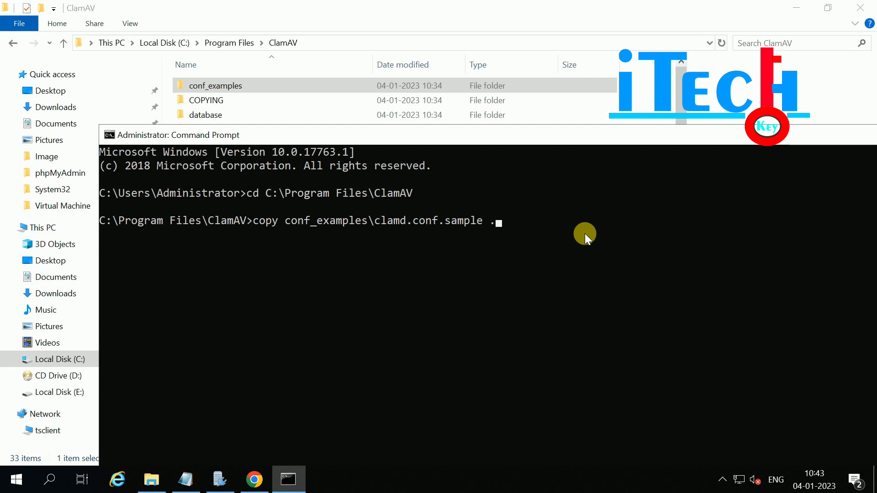
{"action": "type", "text": "\\"}
{"action": "left_click_drag", "start_coordinate": [437, 226], "coordinate": [411, 222]}
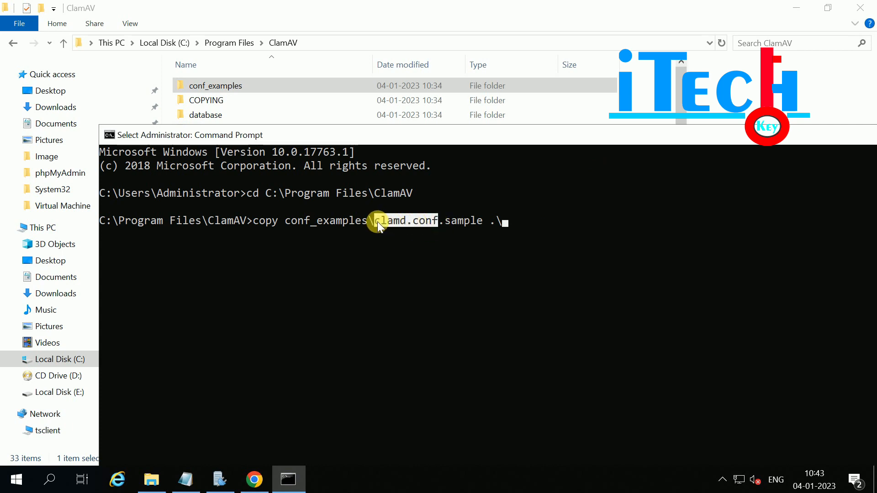
{"action": "left_click", "coordinate": [520, 219]}
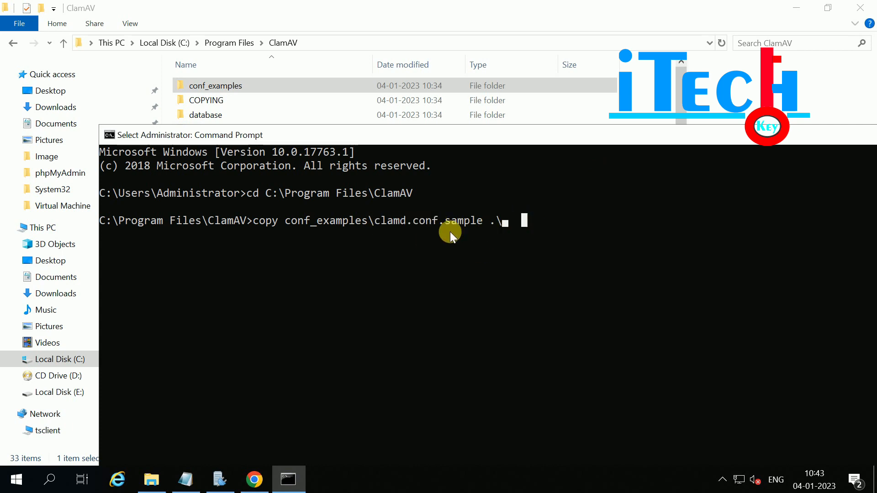
{"action": "left_click_drag", "start_coordinate": [436, 224], "coordinate": [378, 221]}
{"action": "key", "text": "super+c"}
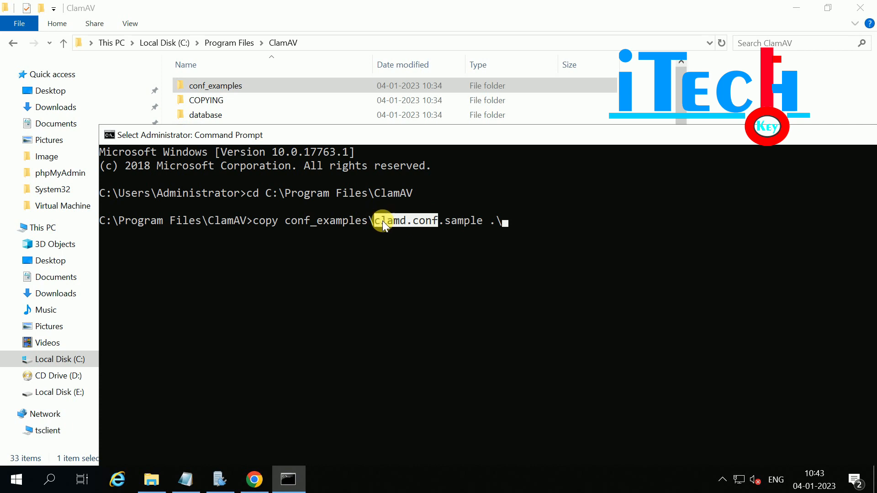
{"action": "right_click", "coordinate": [388, 222]}
{"action": "right_click", "coordinate": [521, 228]}
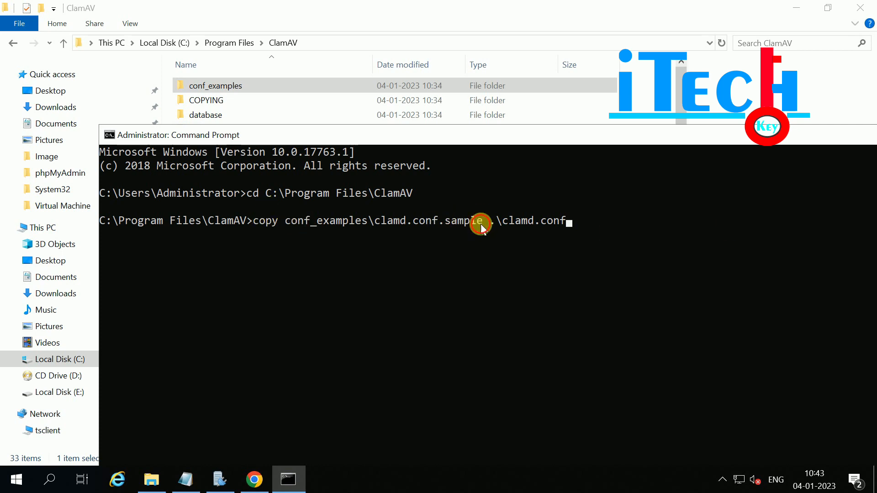
Step: Review the source and destination file names and run the copy command that creates clamd.conf in the ClamAV folder
{"action": "left_click_drag", "start_coordinate": [483, 227], "coordinate": [378, 222]}
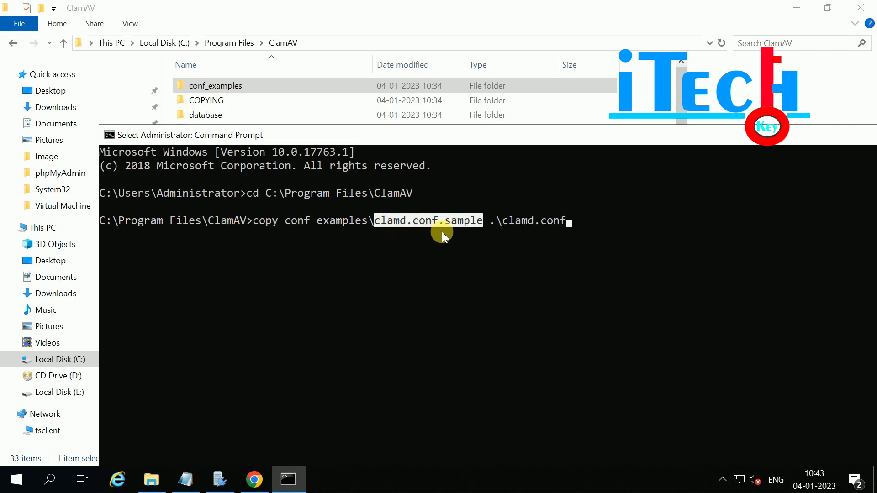
{"action": "left_click_drag", "start_coordinate": [503, 221], "coordinate": [528, 221]}
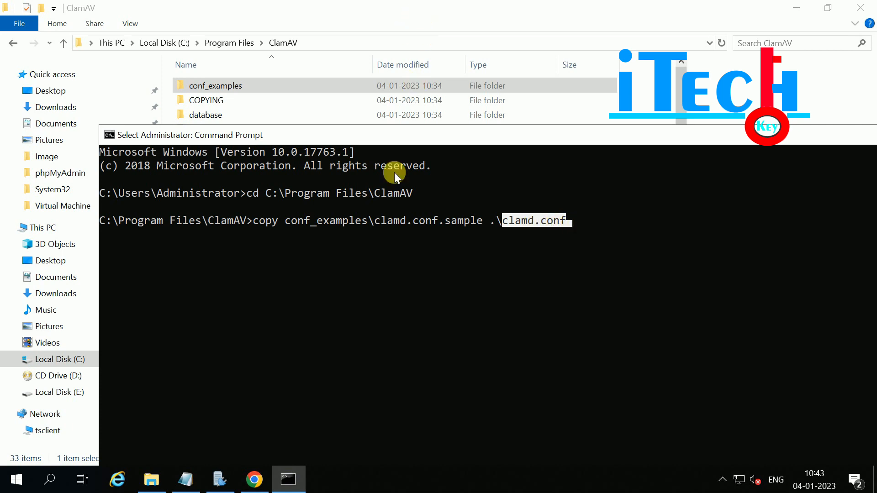
{"action": "left_click", "coordinate": [356, 15]}
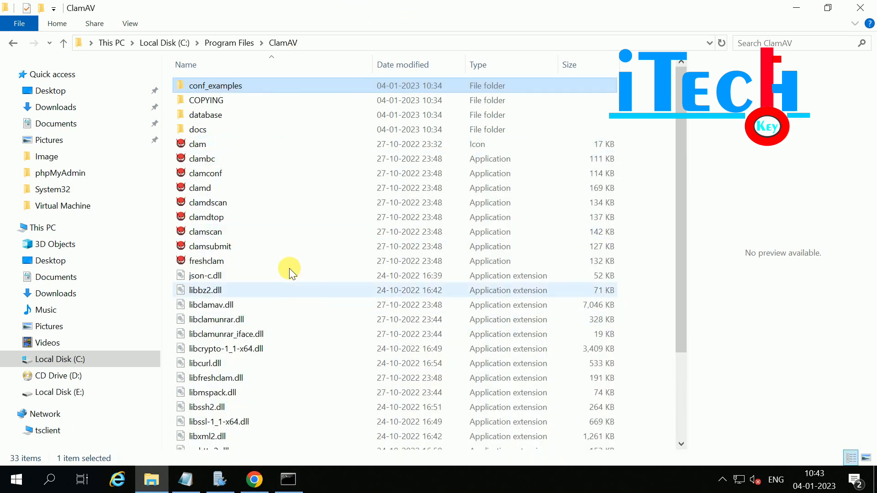
{"action": "left_click", "coordinate": [288, 480]}
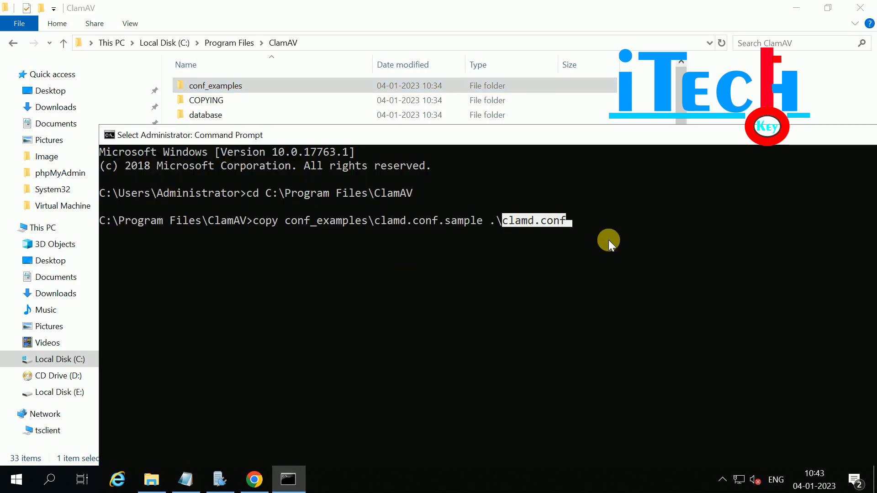
{"action": "left_click", "coordinate": [600, 226]}
{"action": "key", "text": "Escape"}
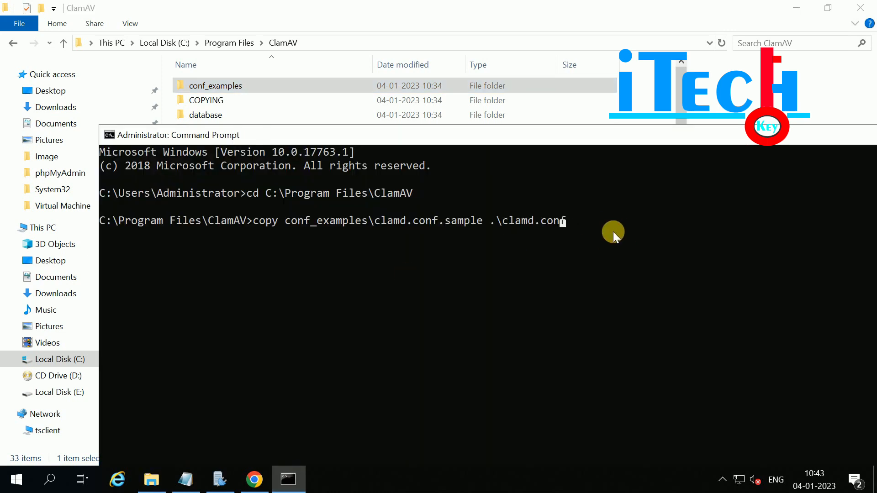
{"action": "key", "text": "Return"}
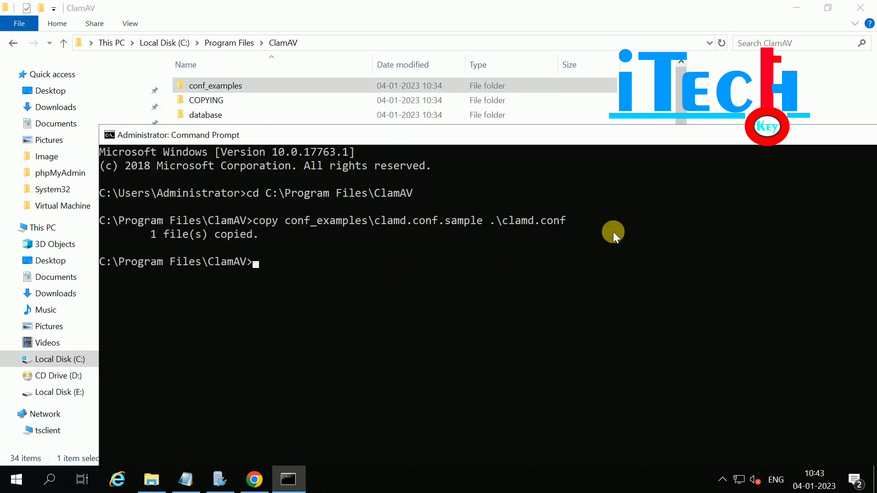
Step: Check the ClamAV folder for the copied clamd CONF file and return to Command Prompt
{"action": "left_click", "coordinate": [446, 64]}
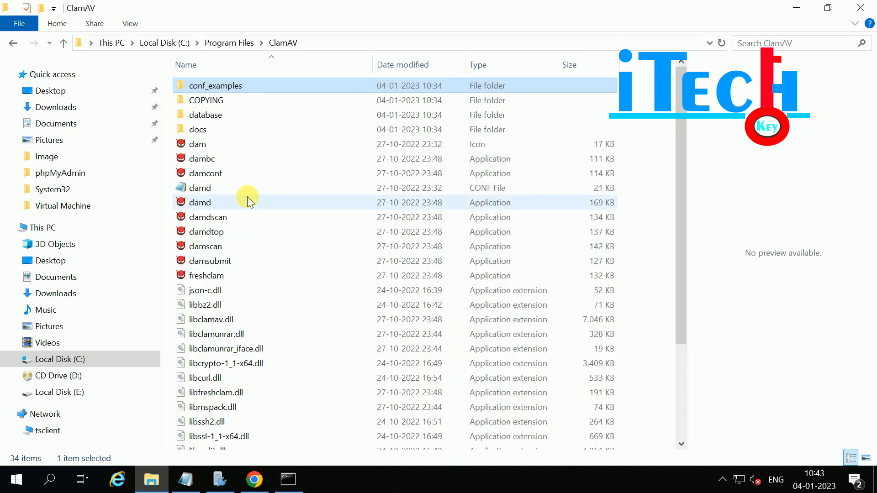
{"action": "left_click", "coordinate": [201, 191]}
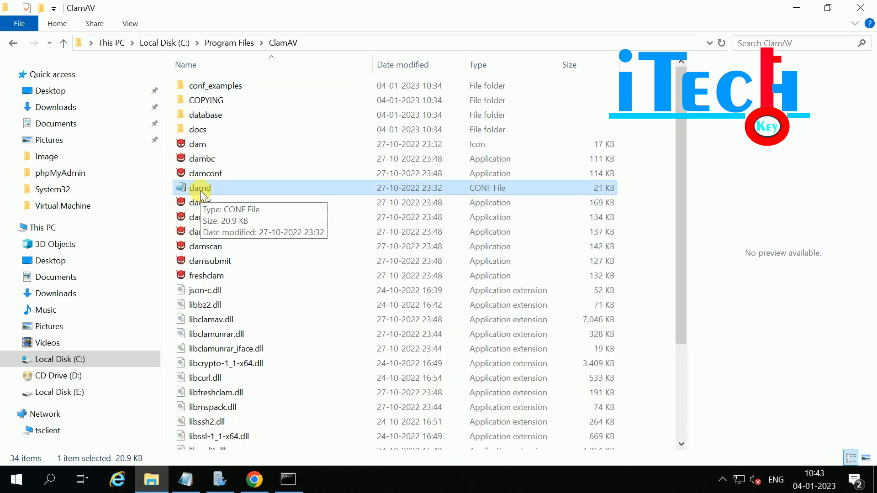
{"action": "left_click", "coordinate": [310, 488]}
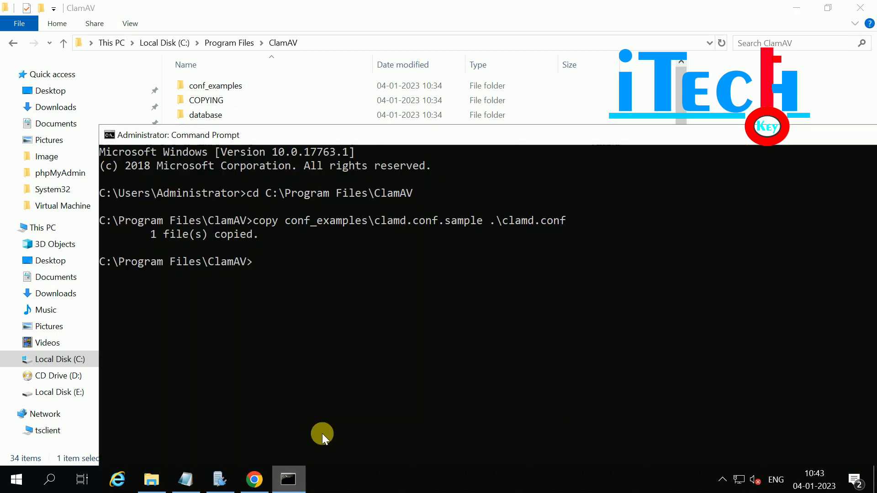
Step: Check the sample file names in the conf_examples folder and recall the previous copy command in Command Prompt
{"action": "double_click", "coordinate": [228, 87]}
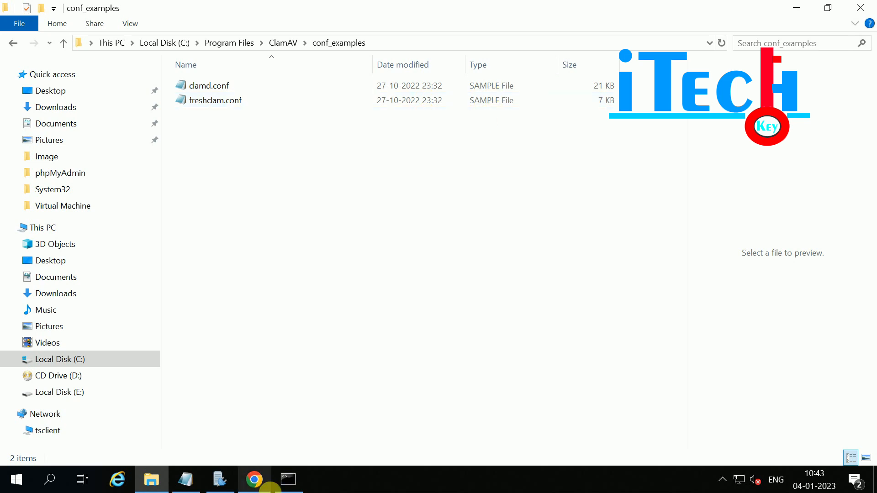
{"action": "left_click", "coordinate": [296, 481]}
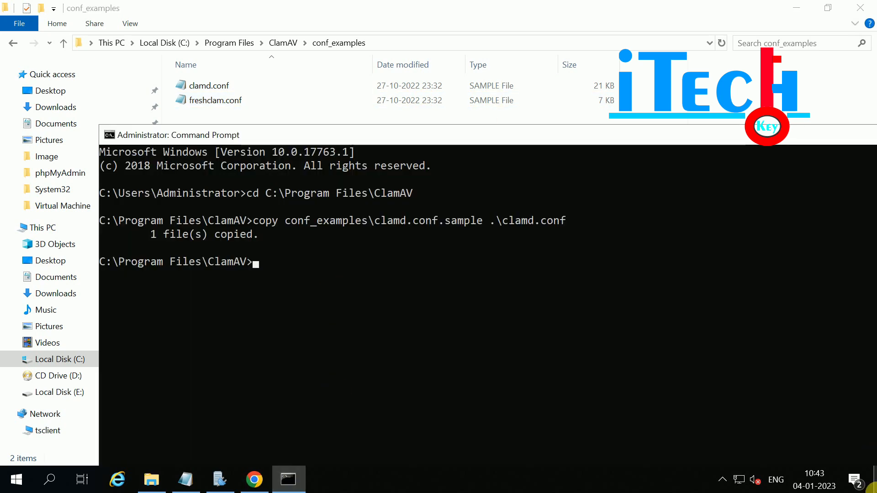
{"action": "key", "text": "Up"}
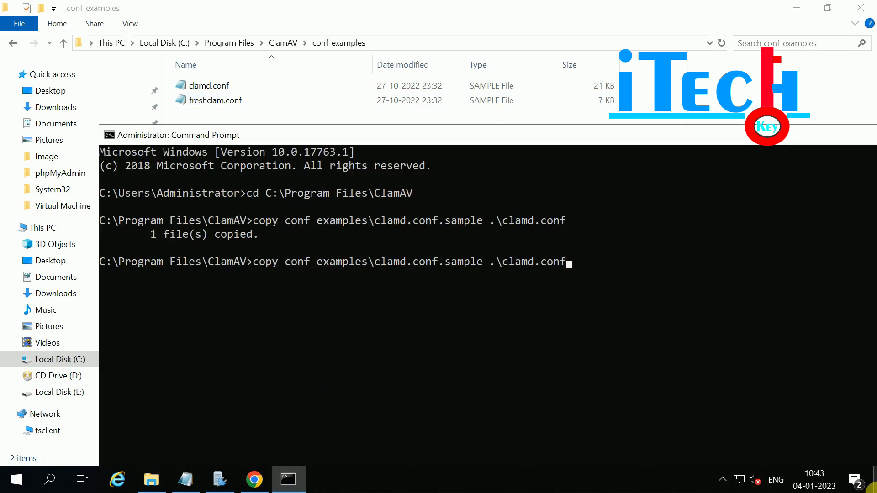
Step: Change the source of the recalled copy command to conf_examples\freshclam.conf.sample and clear its clamd.conf destination
{"action": "key", "text": "Left"}
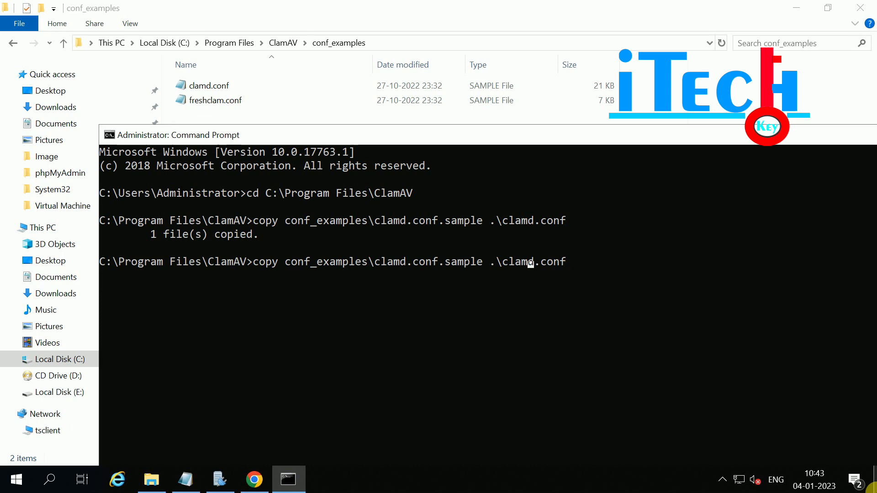
{"action": "key", "text": "BackSpace"}
{"action": "key", "text": "BackSpace"}
{"action": "key", "text": "BackSpace"}
{"action": "key", "text": "BackSpace"}
{"action": "key", "text": "BackSpace"}
{"action": "key", "text": "BackSpace"}
{"action": "key", "text": "BackSpace"}
{"action": "key", "text": "BackSpace"}
{"action": "key", "text": "BackSpace"}
{"action": "key", "text": "BackSpace"}
{"action": "key", "text": "BackSpace"}
{"action": "key", "text": "BackSpace"}
{"action": "key", "text": "BackSpace"}
{"action": "key", "text": "BackSpace"}
{"action": "key", "text": "BackSpace"}
{"action": "key", "text": "BackSpace"}
{"action": "key", "text": "BackSpace"}
{"action": "key", "text": "BackSpace"}
{"action": "key", "text": "BackSpace"}
{"action": "key", "text": "BackSpace"}
{"action": "key", "text": "BackSpace"}
{"action": "key", "text": "BackSpace"}
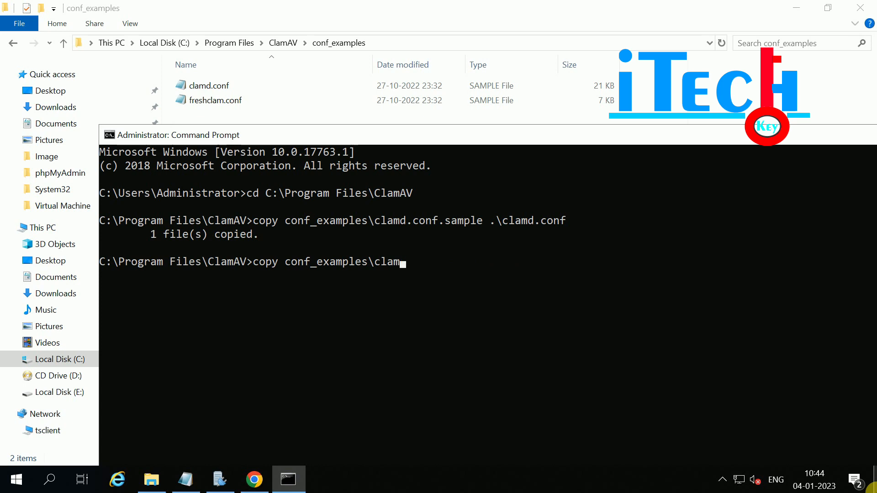
{"action": "key", "text": "BackSpace"}
{"action": "key", "text": "BackSpace"}
{"action": "type", "text": "fr"}
{"action": "key", "text": "Tab"}
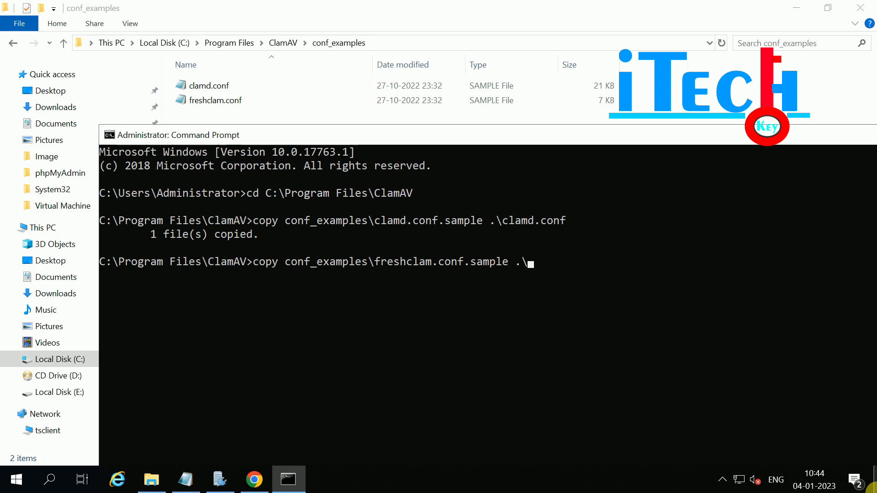
Step: Complete the copy command with .\freshclam.conf as the destination, reusing the source's file name, and run it
{"action": "type", "text": ".\\f"}
{"action": "key", "text": "BackSpace"}
{"action": "key", "text": "BackSpace"}
{"action": "left_click_drag", "start_coordinate": [462, 269], "coordinate": [446, 267]}
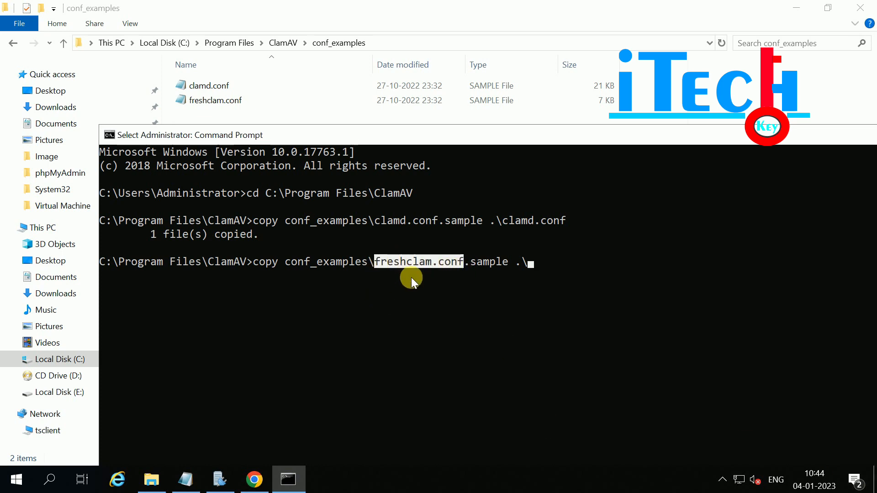
{"action": "right_click", "coordinate": [440, 261]}
{"action": "right_click", "coordinate": [541, 274]}
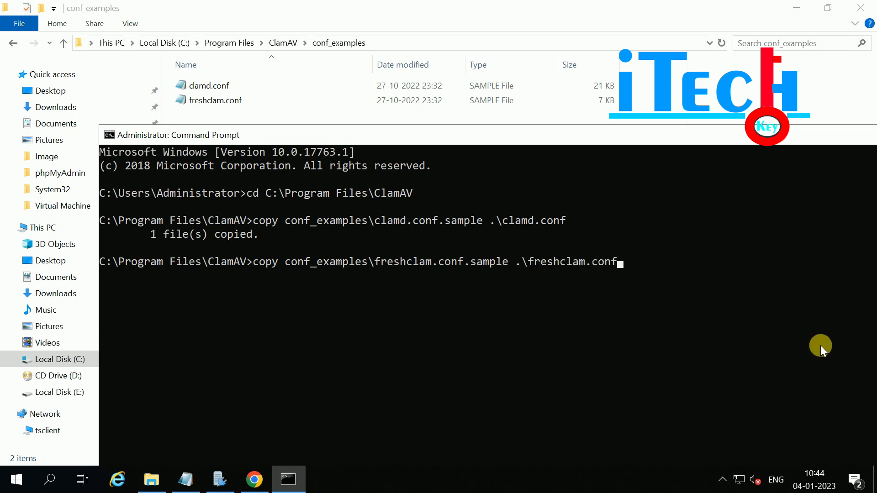
{"action": "key", "text": "Return"}
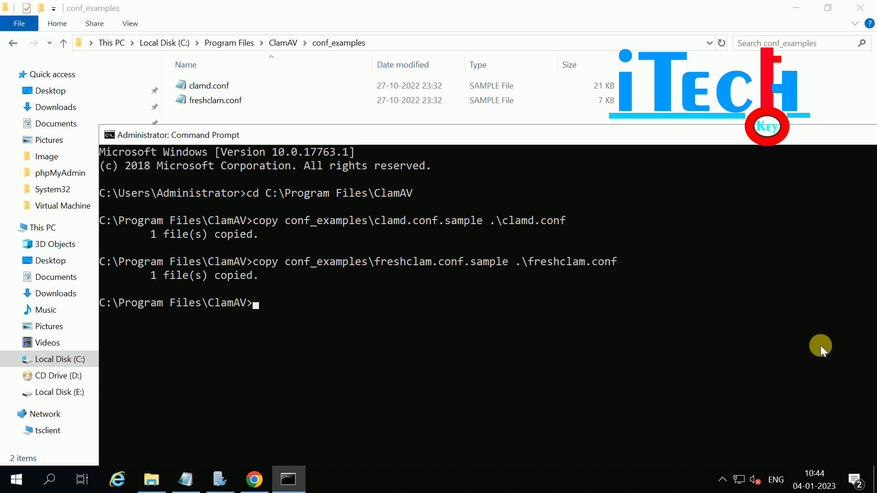
Step: Go back to the ClamAV folder in File Explorer and check for the copied freshclam CONF file
{"action": "double_click", "coordinate": [584, 4]}
{"action": "left_click", "coordinate": [520, 48]}
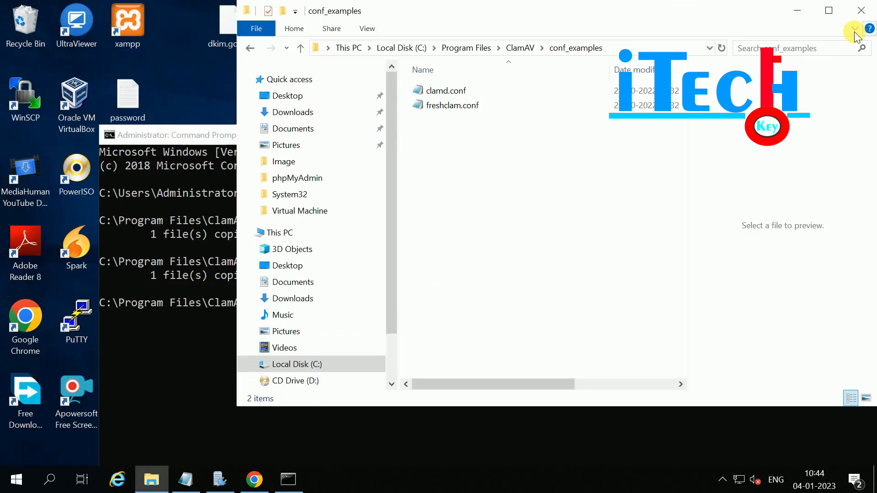
{"action": "left_click", "coordinate": [827, 13]}
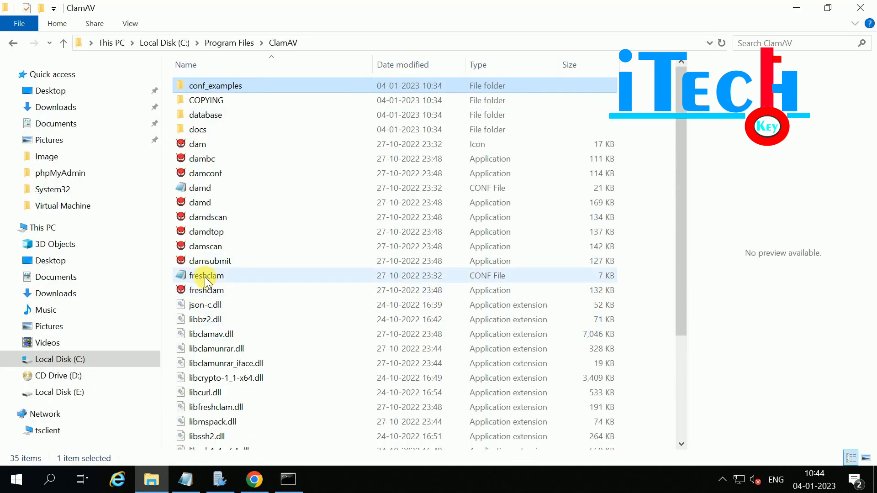
{"action": "left_click", "coordinate": [203, 269]}
Step: Open the clamd CONF file from the ClamAV folder in Notepad and delete its entire contents
{"action": "left_click", "coordinate": [192, 185]}
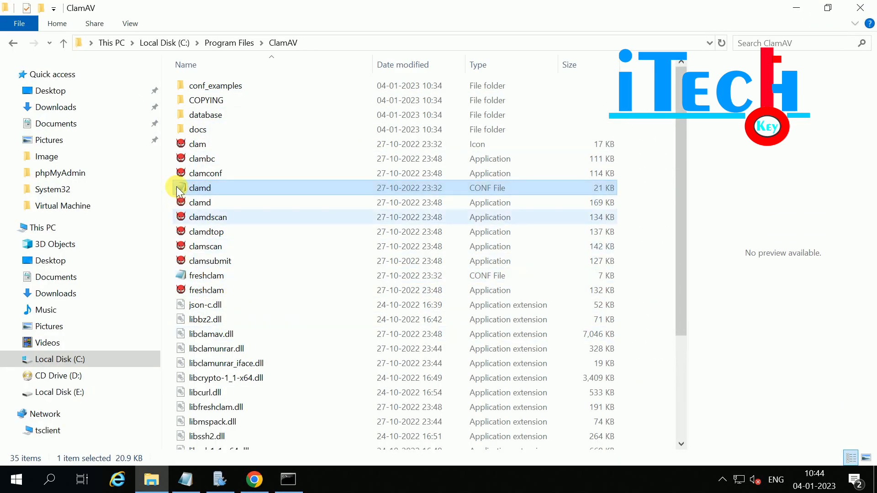
{"action": "right_click", "coordinate": [192, 183]}
{"action": "left_click", "coordinate": [237, 133]}
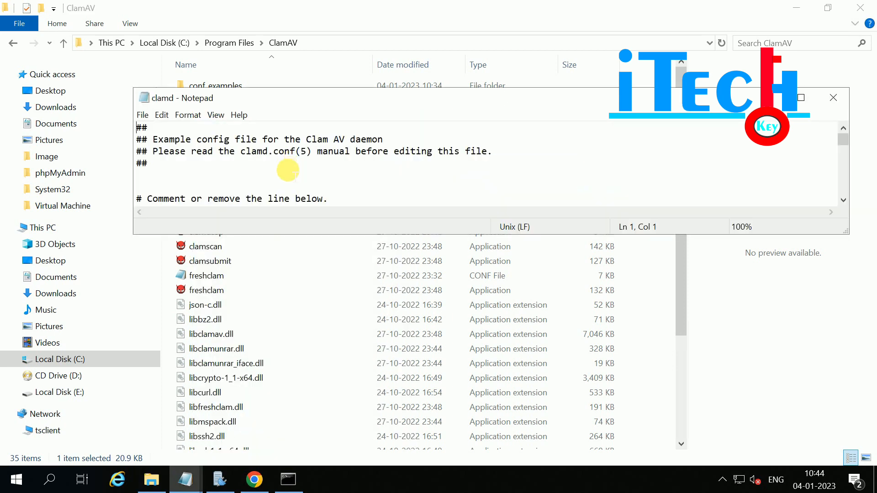
{"action": "left_click", "coordinate": [260, 151]}
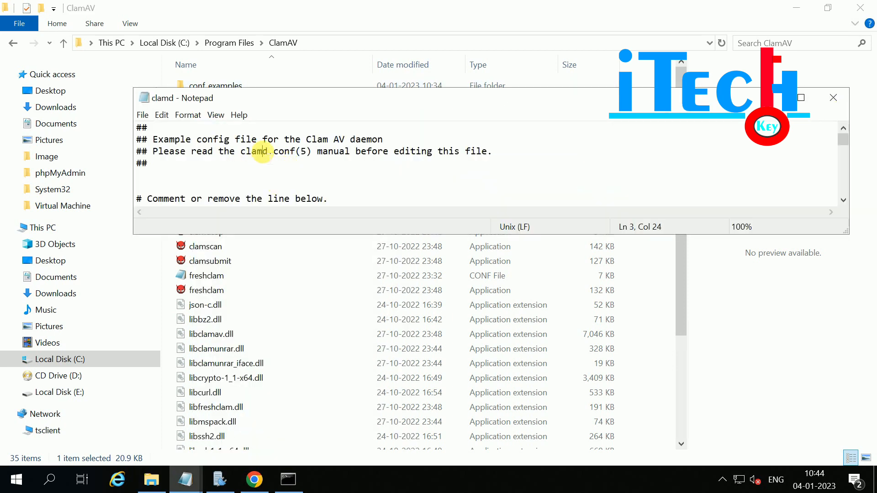
{"action": "key", "text": "ctrl+a"}
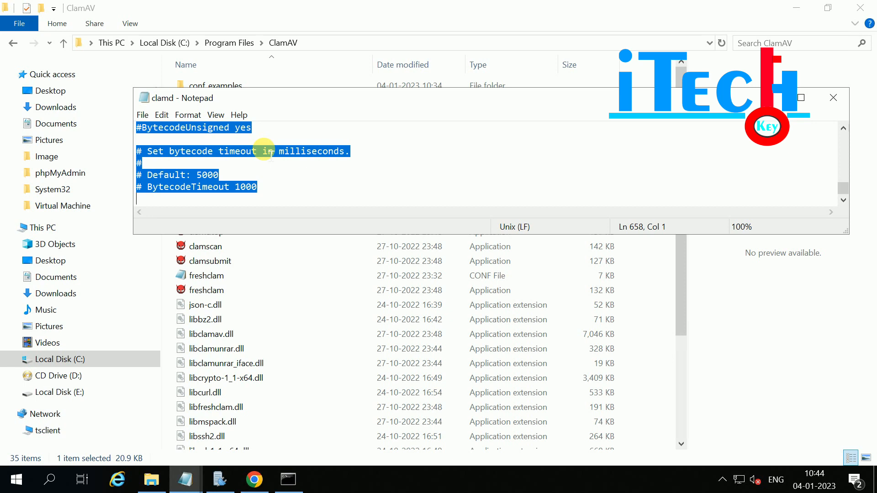
{"action": "key", "text": "Delete"}
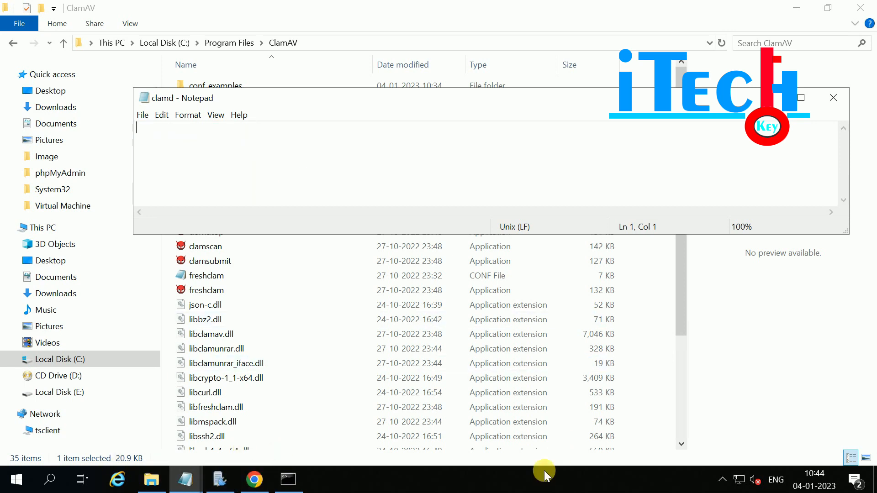
Step: Open the ClamAV notes file from the desktop and copy its TCPSocket 3310 line
{"action": "key", "text": "super+d"}
{"action": "double_click", "coordinate": [485, 172]}
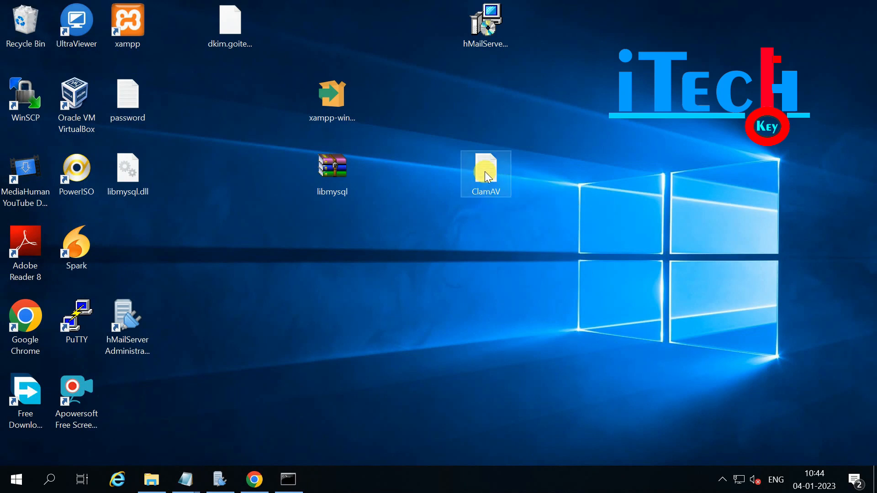
{"action": "double_click", "coordinate": [222, 128]}
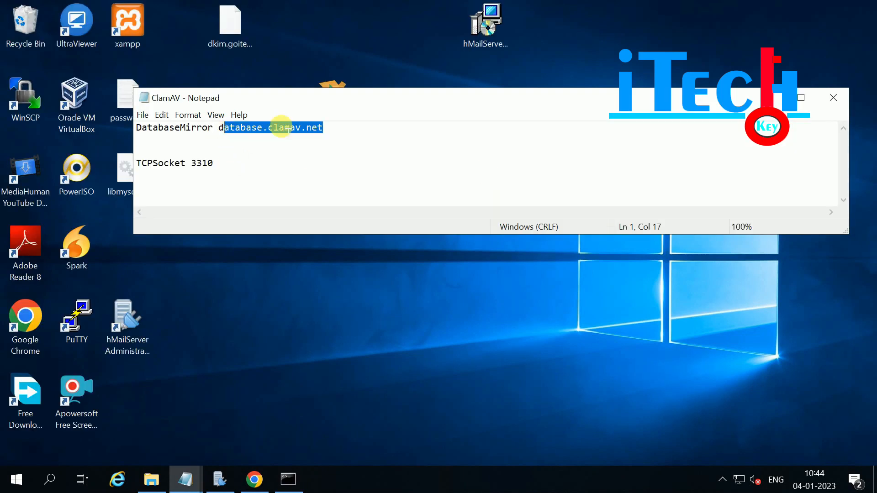
{"action": "double_click", "coordinate": [203, 163]}
{"action": "triple_click", "coordinate": [143, 163]}
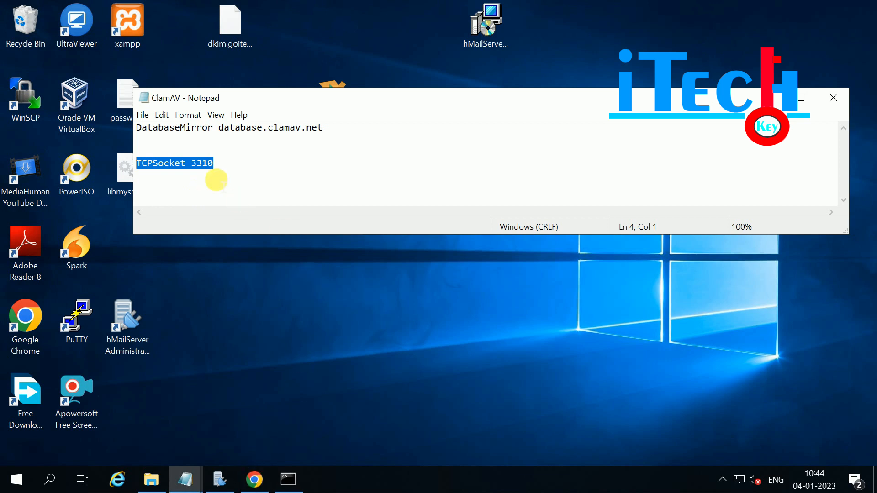
{"action": "left_click_drag", "start_coordinate": [212, 163], "coordinate": [124, 163]}
{"action": "key", "text": "ctrl+c"}
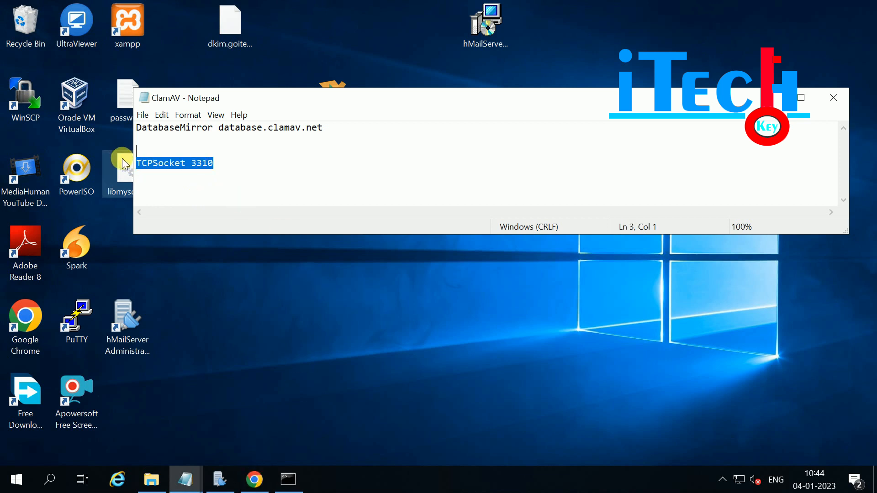
Step: Paste TCPSocket 3310 into the emptied clamd file and remove the blank line above it
{"action": "left_click", "coordinate": [185, 476]}
{"action": "left_click", "coordinate": [196, 442]}
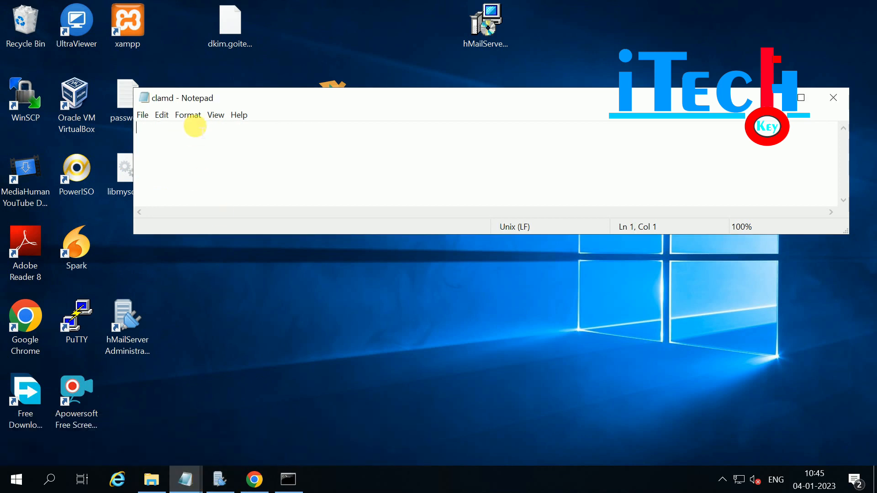
{"action": "key", "text": "ctrl+v"}
{"action": "key", "text": "Home"}
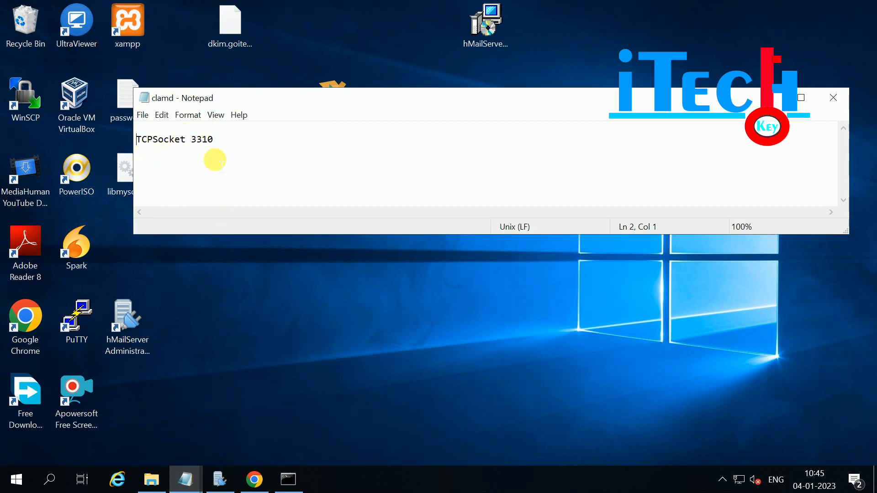
{"action": "key", "text": "BackSpace"}
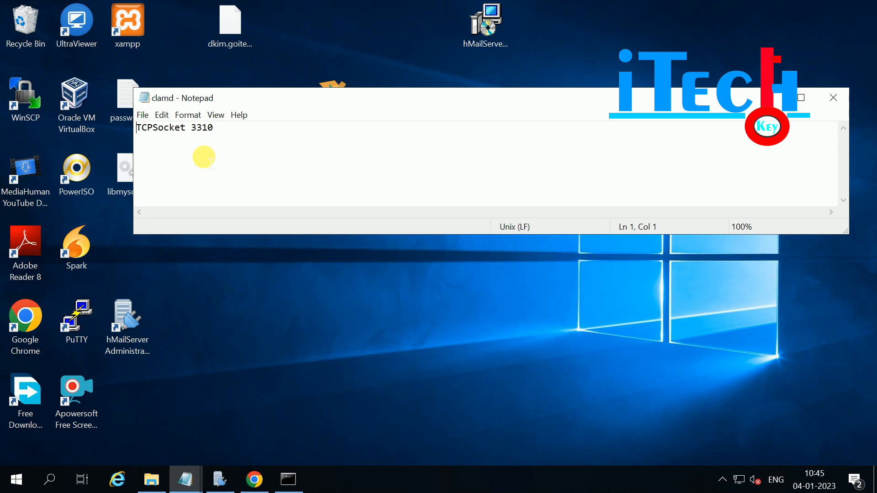
Step: Save the clamd configuration file and close it
{"action": "left_click", "coordinate": [801, 97]}
{"action": "left_click", "coordinate": [8, 23]}
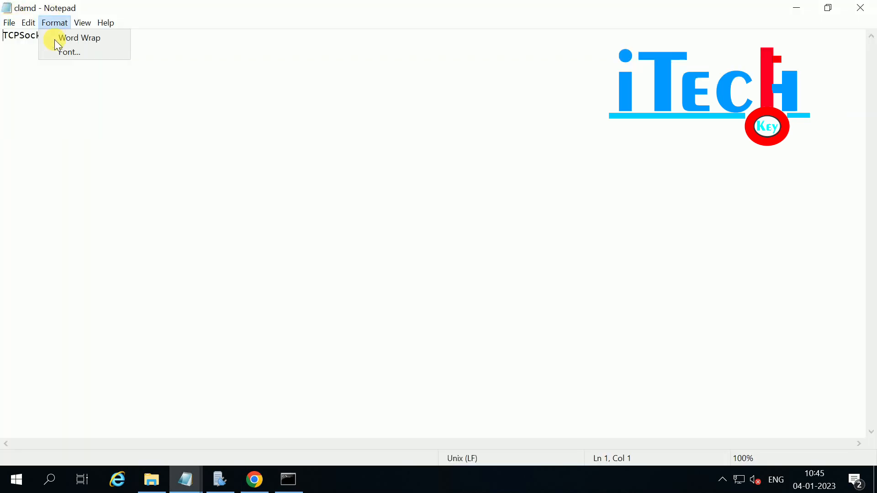
{"action": "left_click", "coordinate": [30, 66]}
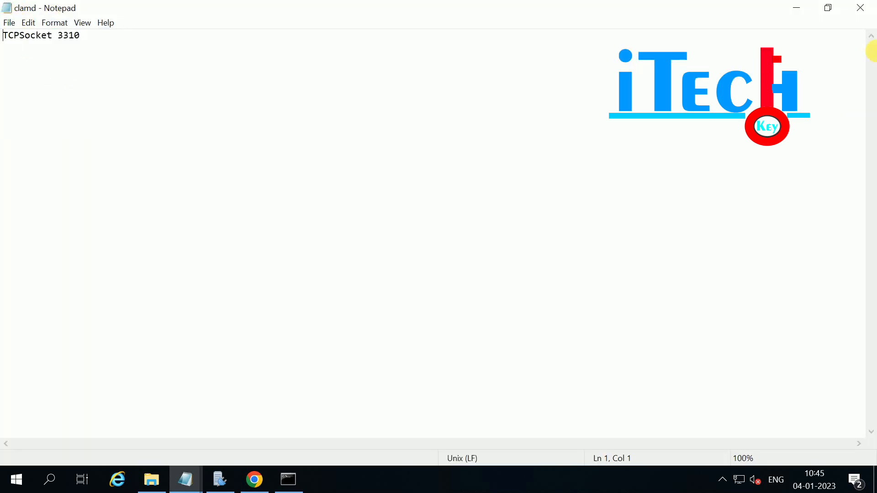
{"action": "left_click", "coordinate": [858, 7]}
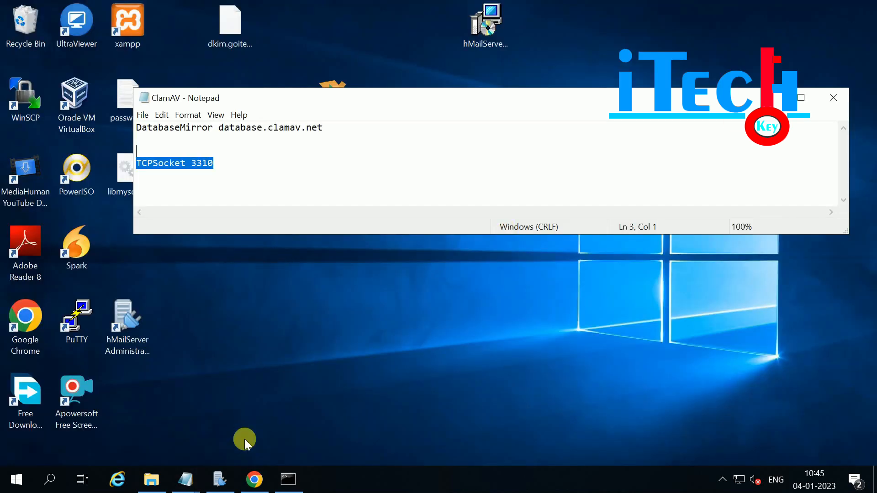
Step: Open the freshclam CONF file from the ClamAV folder and delete its entire contents
{"action": "left_click", "coordinate": [152, 479]}
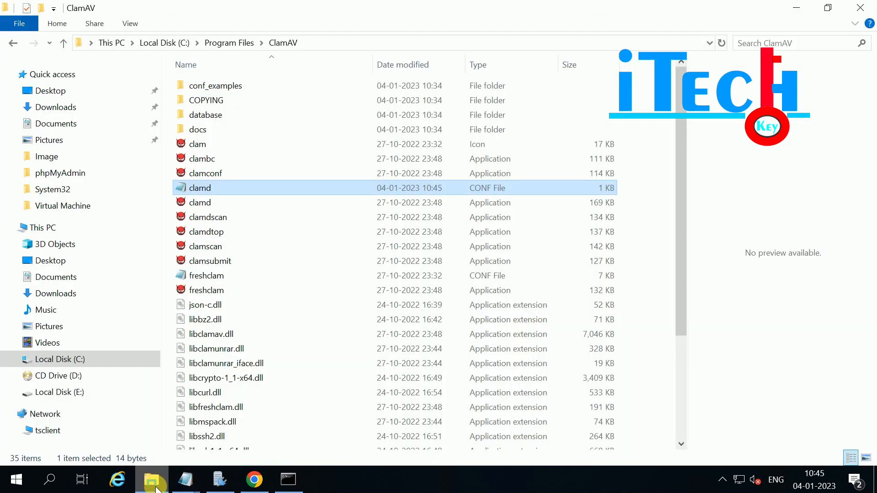
{"action": "double_click", "coordinate": [211, 276]}
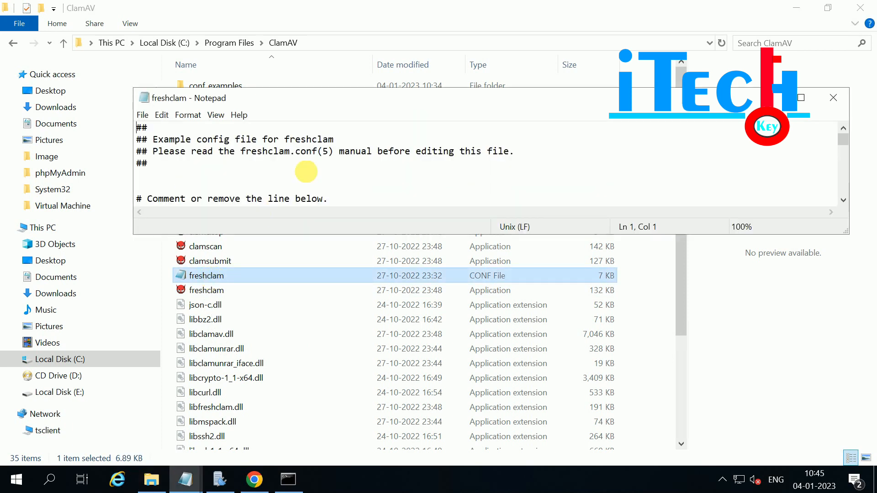
{"action": "left_click", "coordinate": [292, 165]}
{"action": "key", "text": "ctrl+a"}
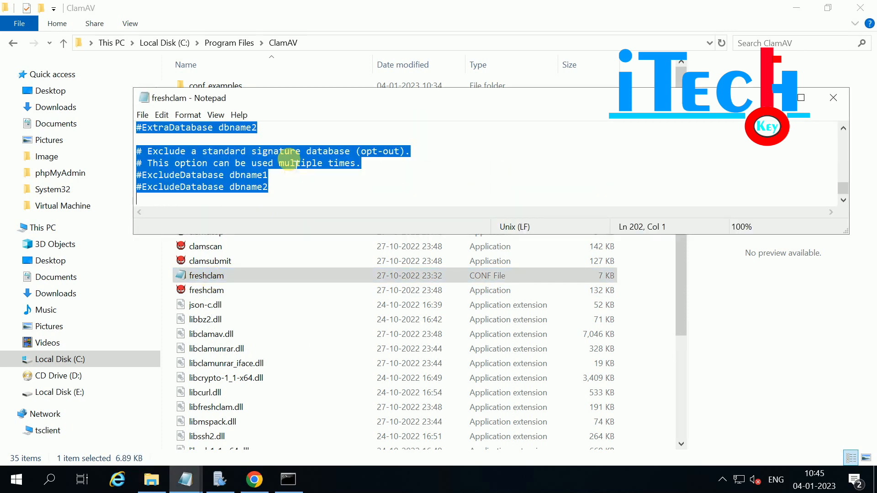
{"action": "key", "text": "Delete"}
Step: Switch to the ClamAV notes file and copy its DatabaseMirror database.clamav.net line
{"action": "left_click", "coordinate": [190, 479]}
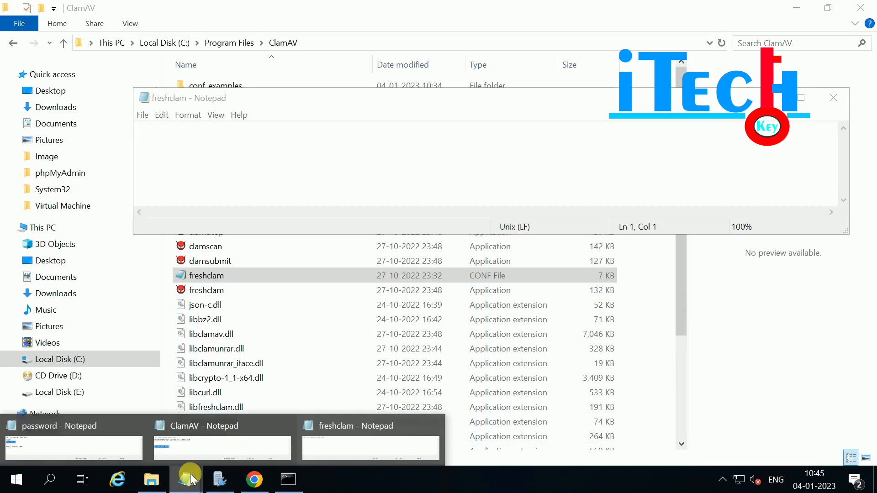
{"action": "left_click", "coordinate": [350, 441]}
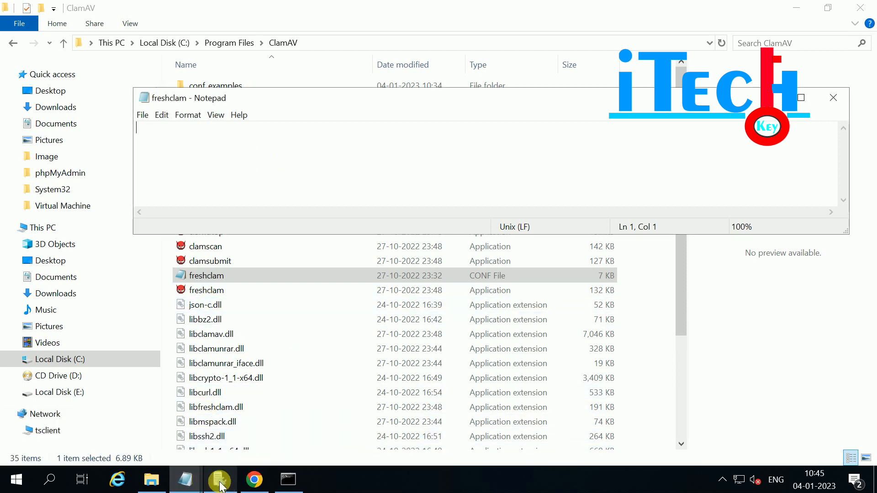
{"action": "mouse_move", "coordinate": [221, 485]}
{"action": "left_click", "coordinate": [221, 434]}
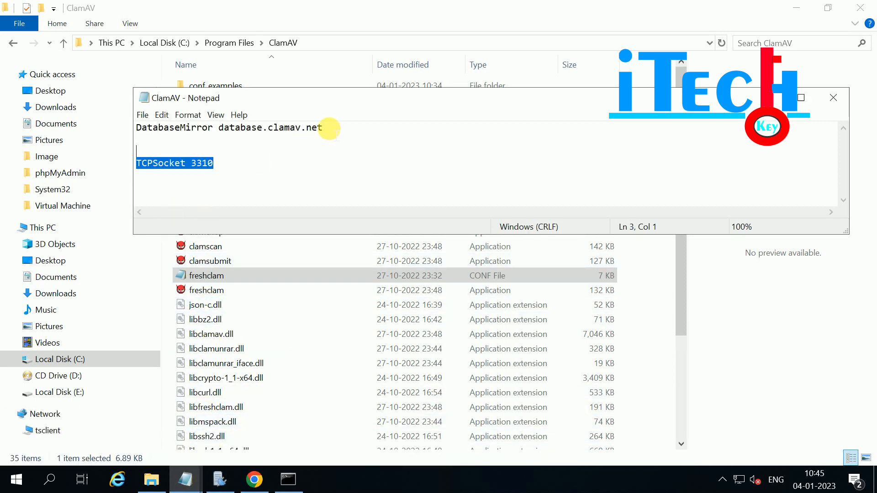
{"action": "left_click_drag", "start_coordinate": [329, 129], "coordinate": [53, 108]}
{"action": "key", "text": "ctrl+c"}
Step: Paste DatabaseMirror database.clamav.net into the emptied freshclam file
{"action": "left_click", "coordinate": [183, 484]}
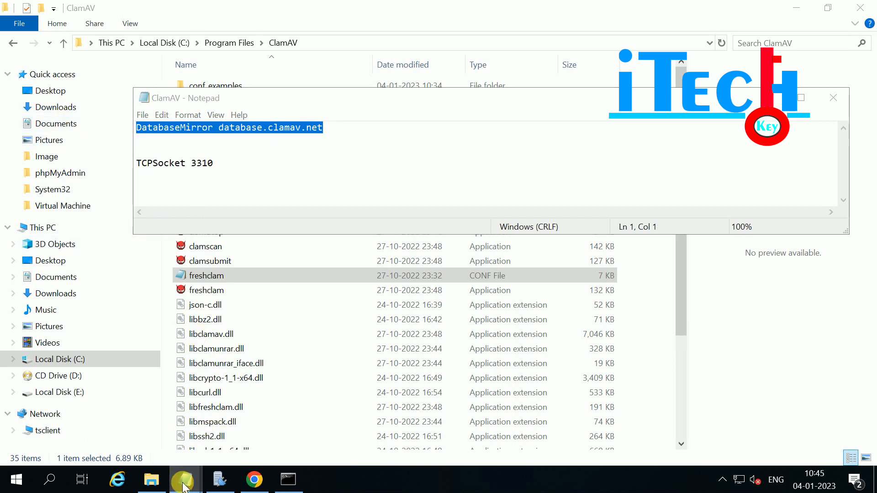
{"action": "left_click", "coordinate": [325, 459]}
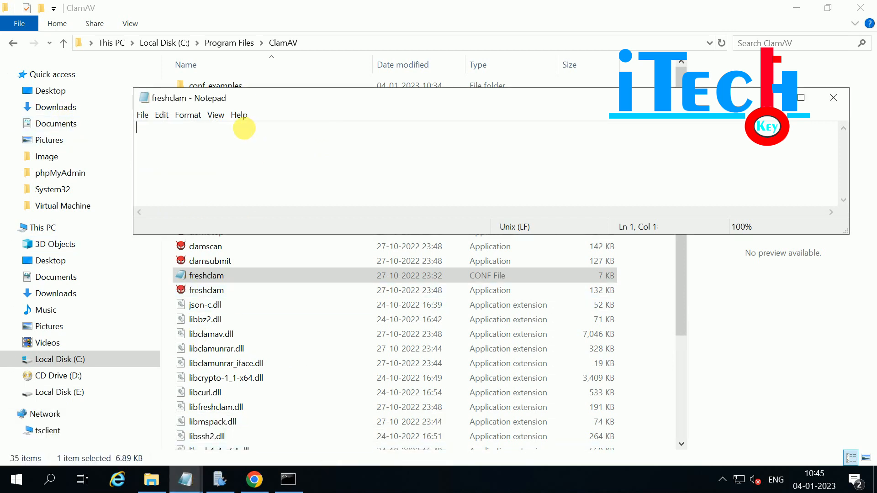
{"action": "key", "text": "ctrl+v"}
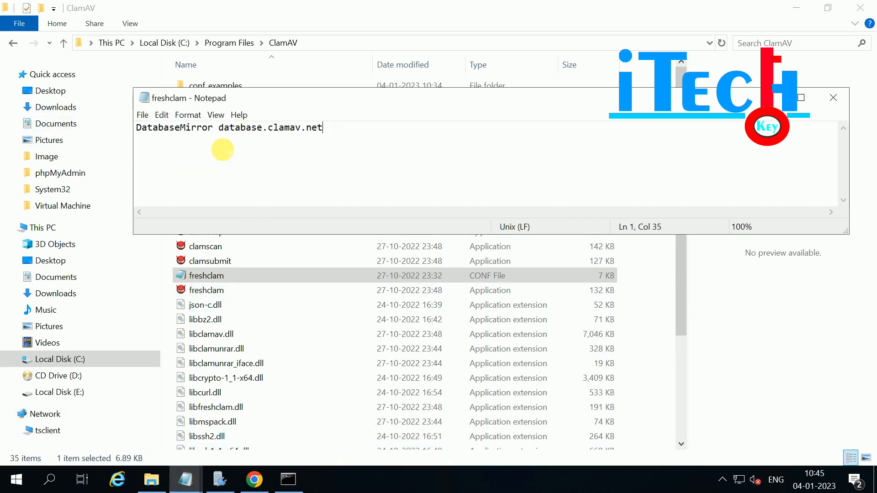
Step: Save the freshclam configuration file and close it along with the remaining Notepad windows
{"action": "left_click", "coordinate": [143, 117]}
{"action": "left_click", "coordinate": [160, 158]}
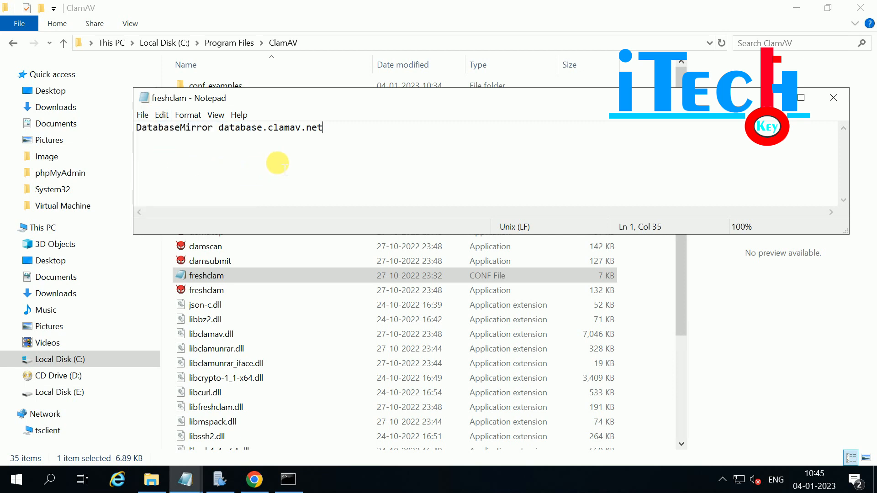
{"action": "left_click", "coordinate": [221, 162]}
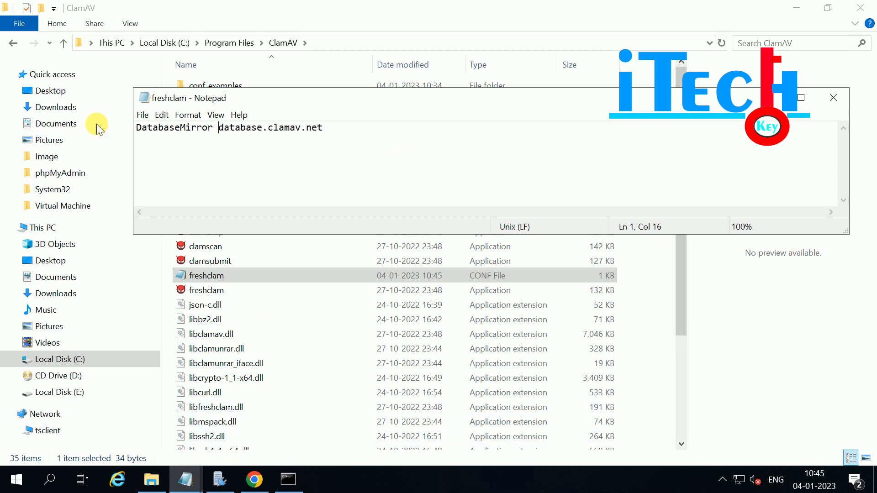
{"action": "left_click", "coordinate": [831, 100]}
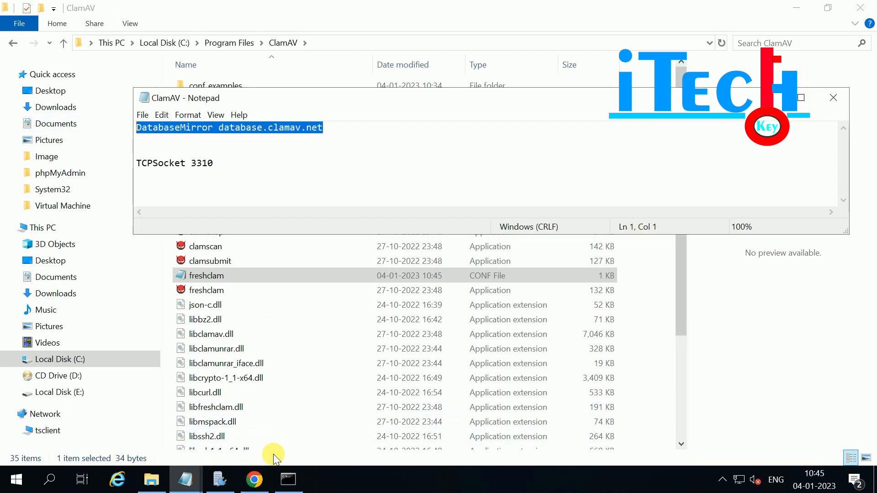
{"action": "left_click", "coordinate": [837, 100]}
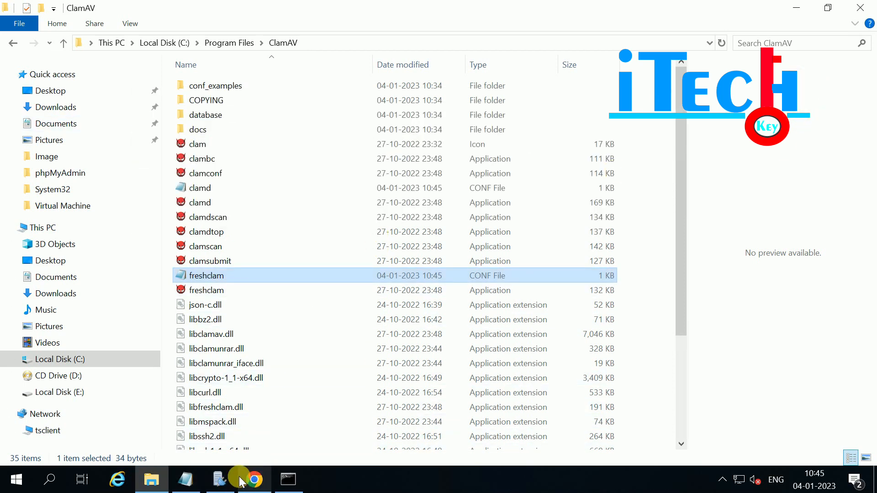
{"action": "left_click", "coordinate": [185, 480]}
{"action": "left_click", "coordinate": [742, 150]}
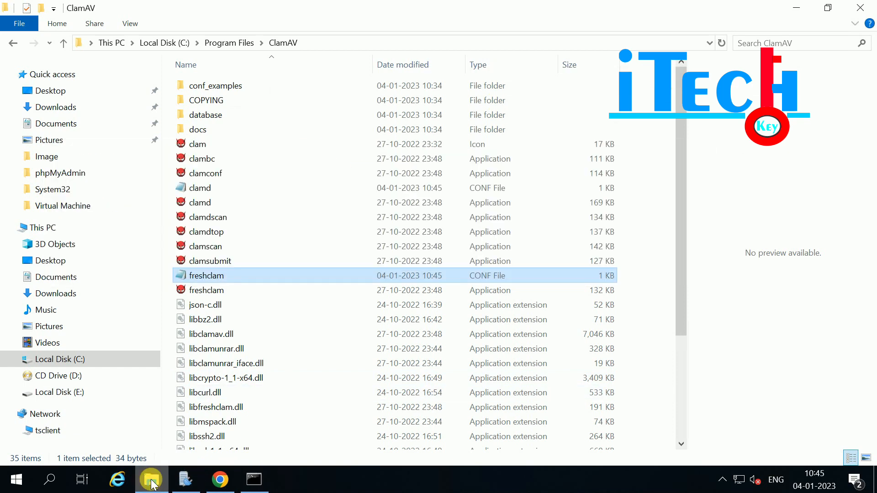
Step: Reopen the clamd and freshclam CONF files in turn to check their saved contents, closing each one
{"action": "double_click", "coordinate": [202, 189]}
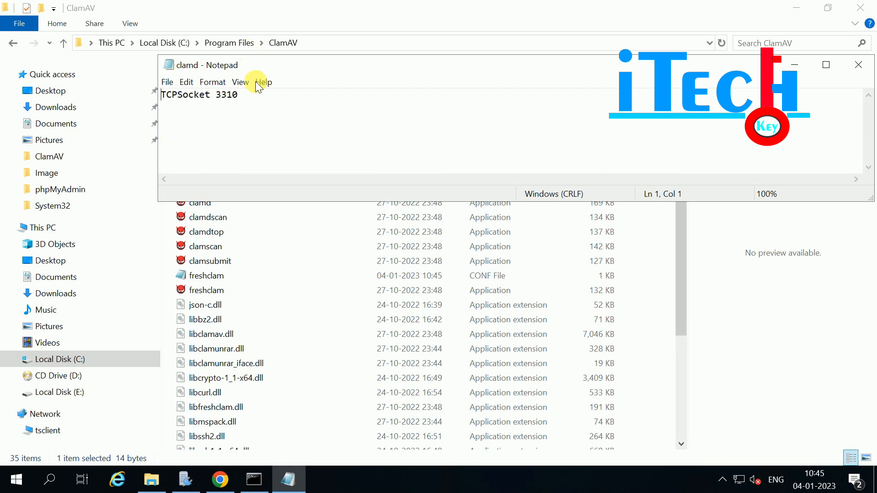
{"action": "left_click_drag", "start_coordinate": [238, 95], "coordinate": [135, 94]}
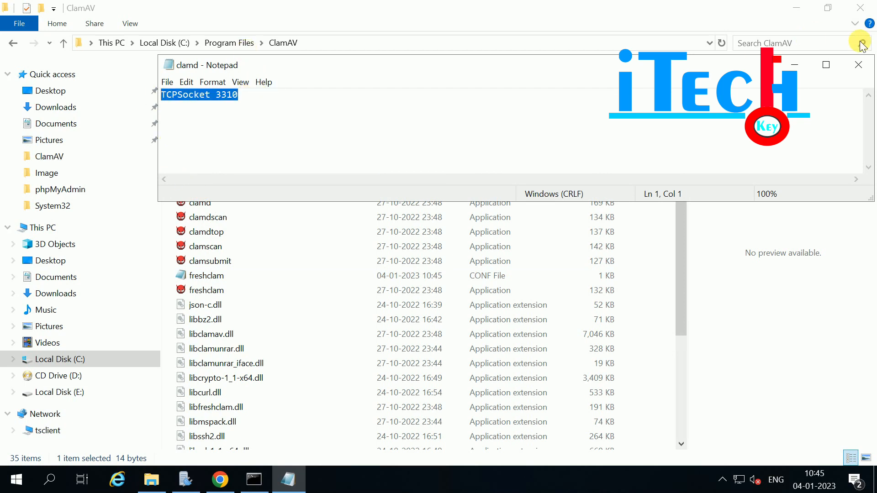
{"action": "left_click", "coordinate": [858, 64]}
{"action": "double_click", "coordinate": [199, 276]}
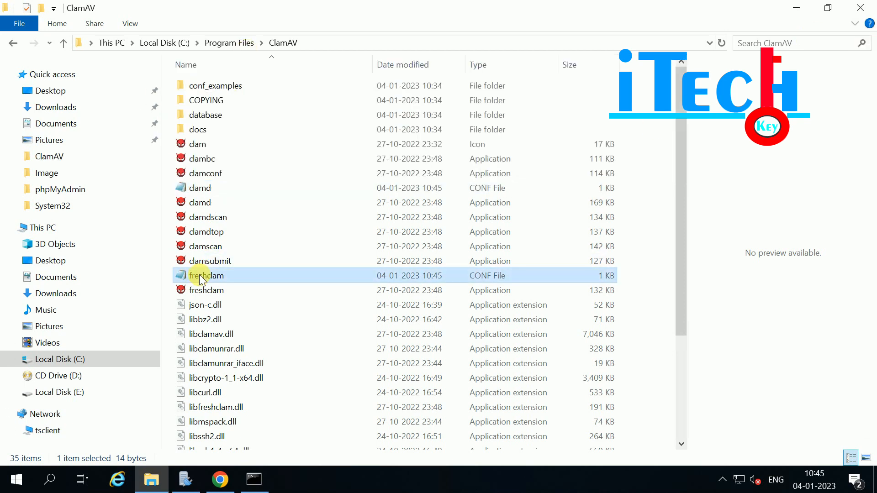
{"action": "left_click_drag", "start_coordinate": [378, 103], "coordinate": [92, 121]}
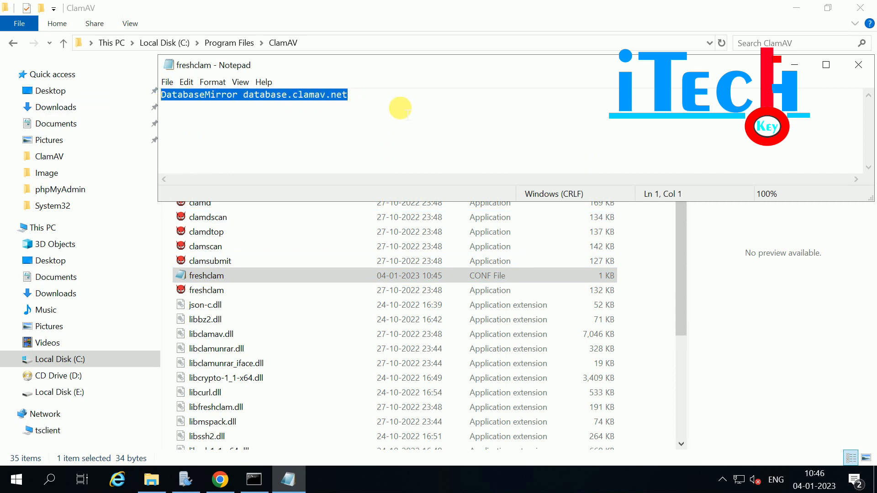
{"action": "left_click", "coordinate": [858, 64]}
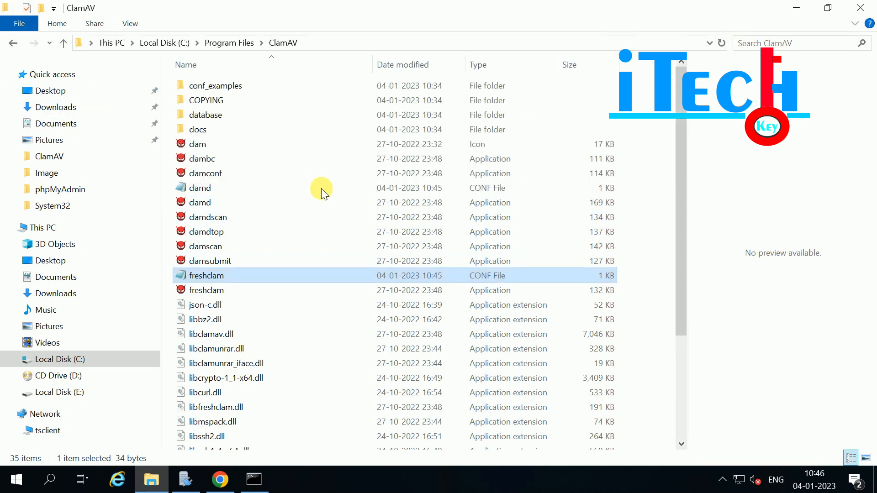
Step: Look at the clamd.conf and freshclam.conf sample files in the conf_examples folder, and close that window
{"action": "double_click", "coordinate": [221, 85]}
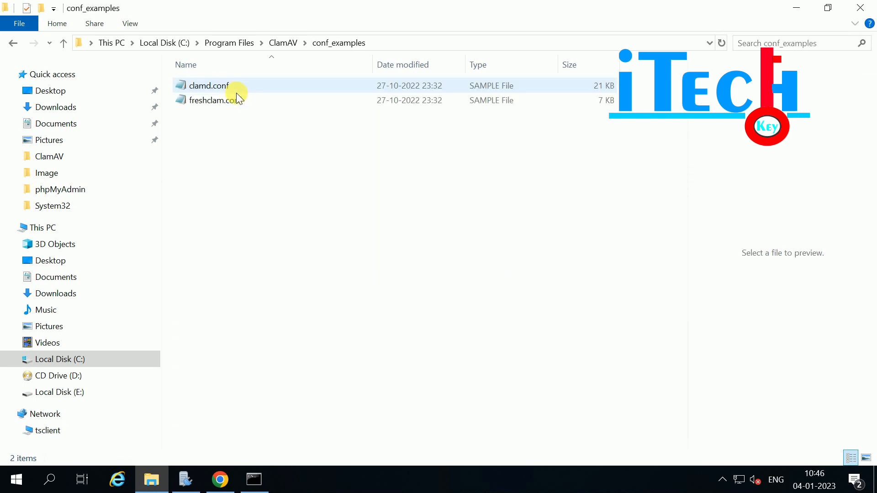
{"action": "left_click", "coordinate": [212, 86]}
{"action": "left_click", "coordinate": [213, 96]}
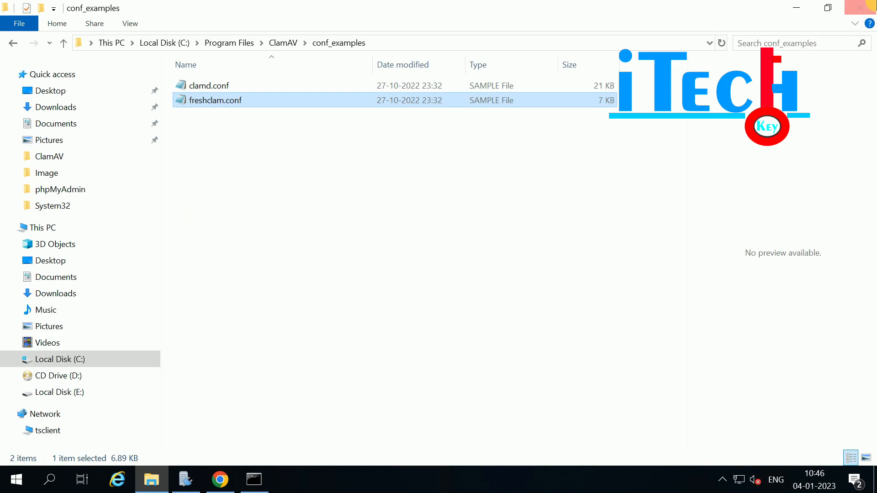
{"action": "left_click", "coordinate": [860, 8]}
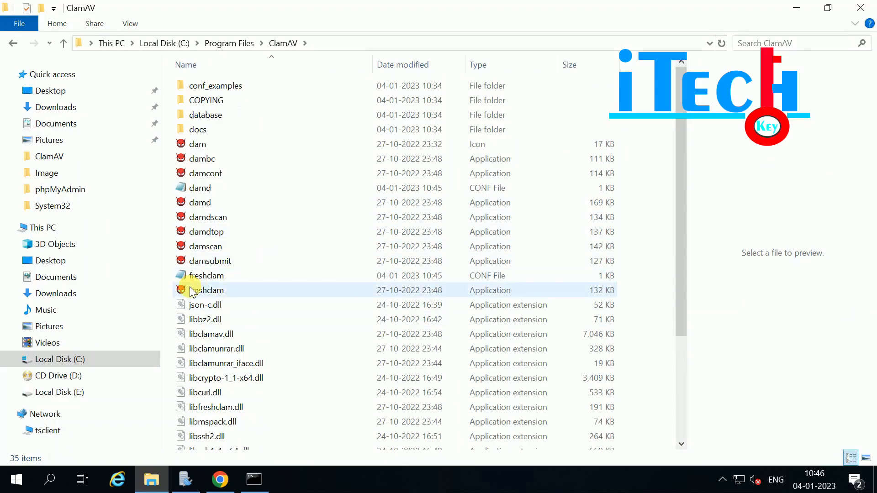
Step: Run the freshclam application and the clamd application from the ClamAV folder as administrator
{"action": "right_click", "coordinate": [204, 297]}
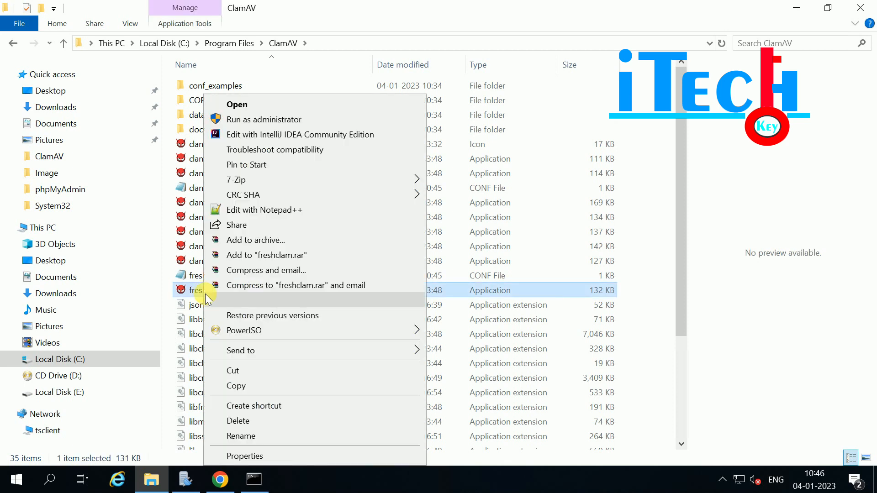
{"action": "left_click", "coordinate": [266, 120]}
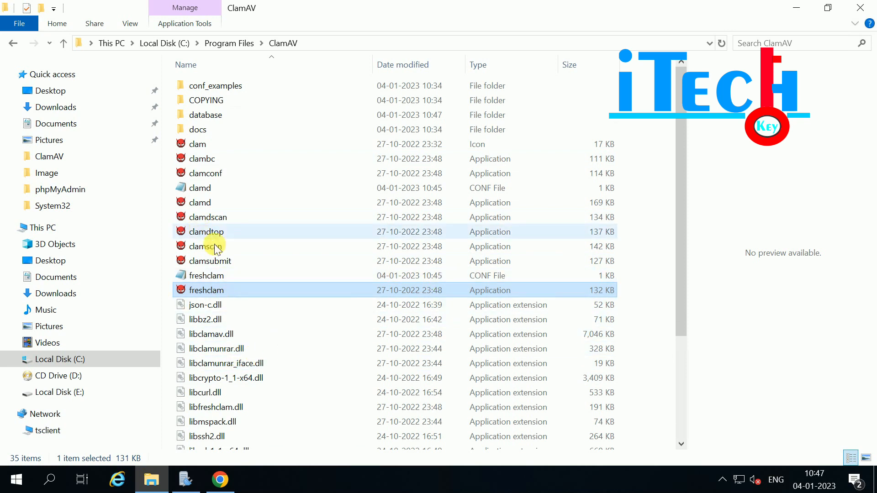
{"action": "right_click", "coordinate": [200, 201]}
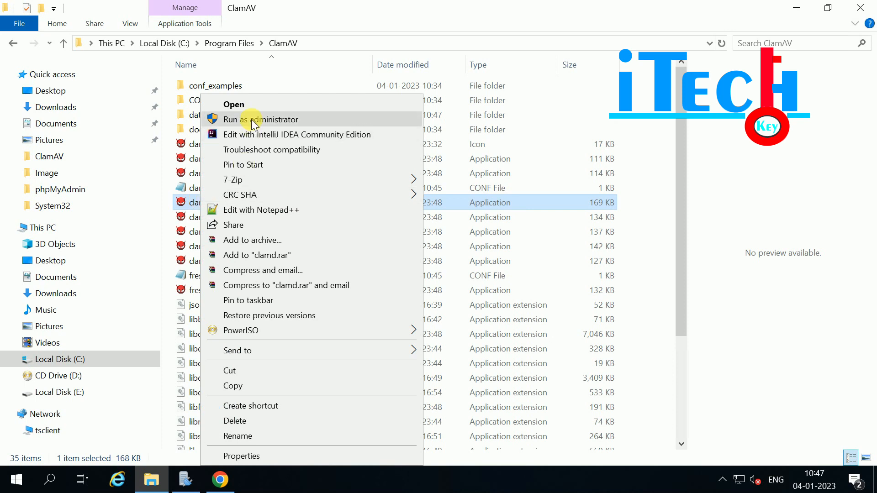
{"action": "left_click", "coordinate": [252, 120]}
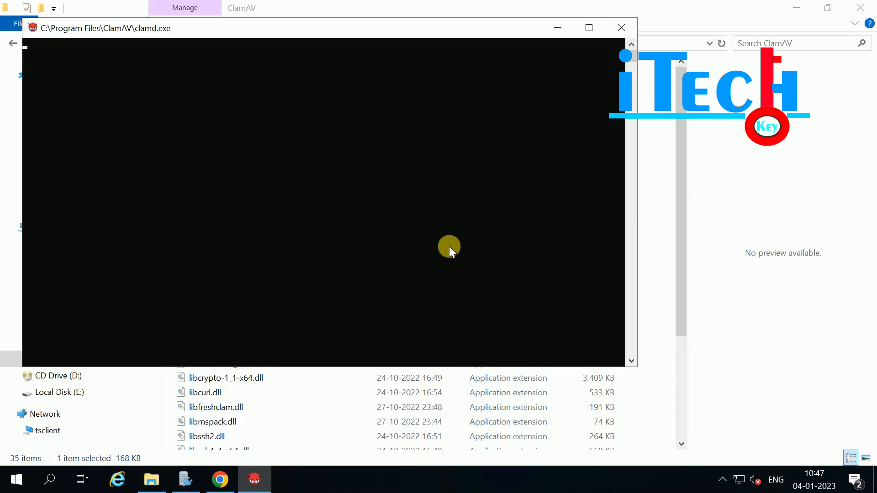
{"action": "left_click_drag", "start_coordinate": [178, 27], "coordinate": [271, 31]}
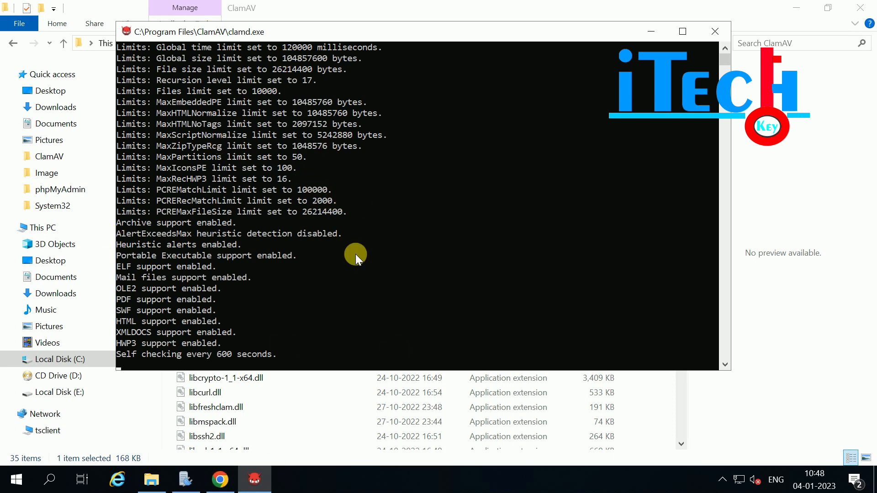
Step: Switch to hMailServer Administrator, enable Use ClamAV in the Anti-virus settings, check its host name and TCP/IP port, and save
{"action": "left_click", "coordinate": [187, 482]}
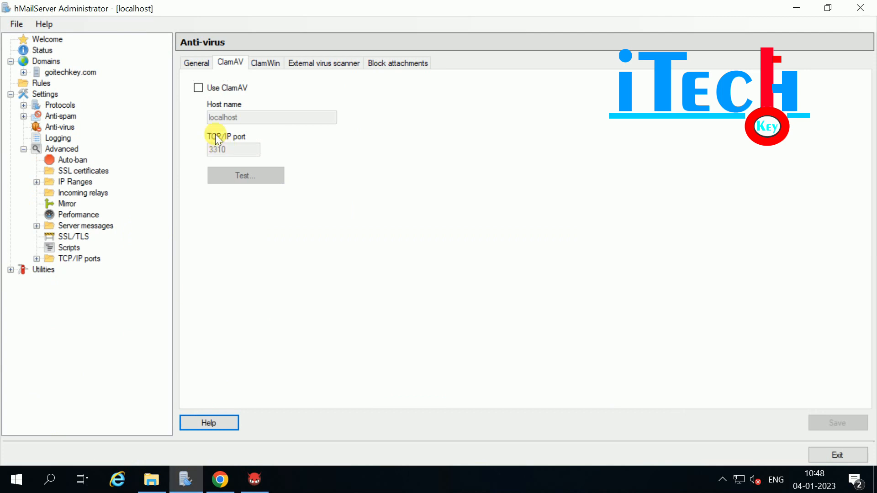
{"action": "left_click", "coordinate": [230, 62]}
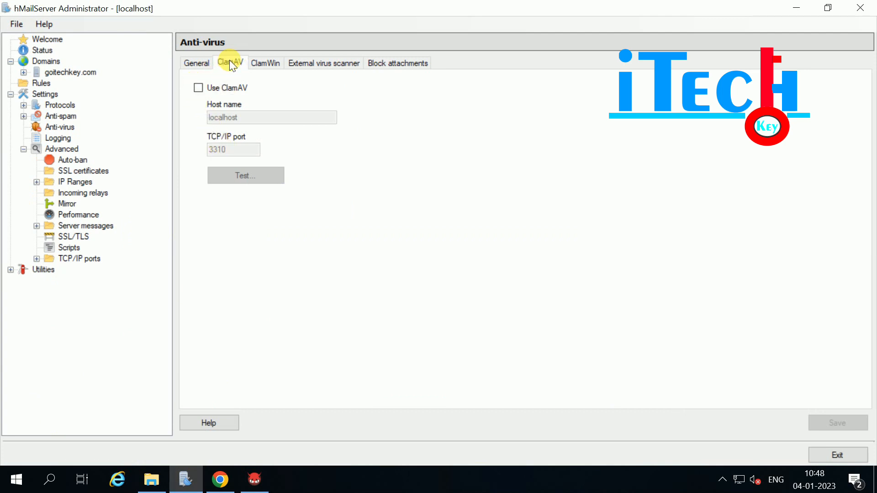
{"action": "left_click", "coordinate": [198, 88]}
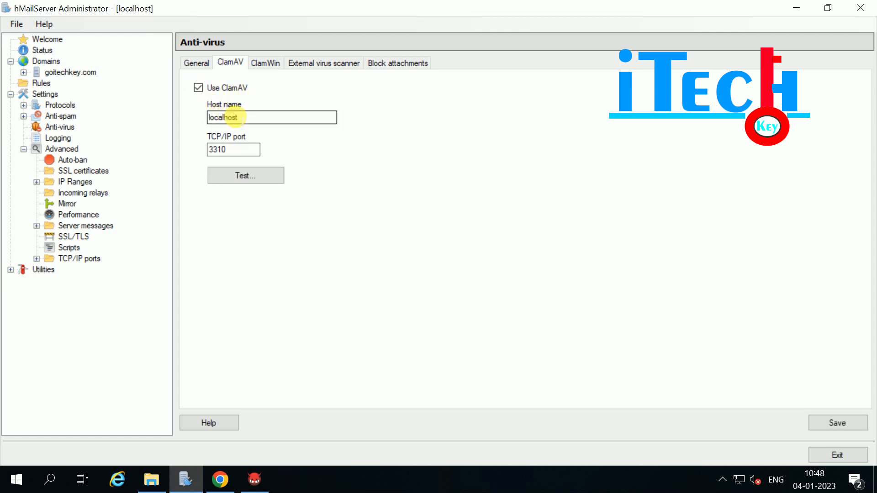
{"action": "left_click_drag", "start_coordinate": [238, 118], "coordinate": [195, 120]}
{"action": "left_click", "coordinate": [251, 117]}
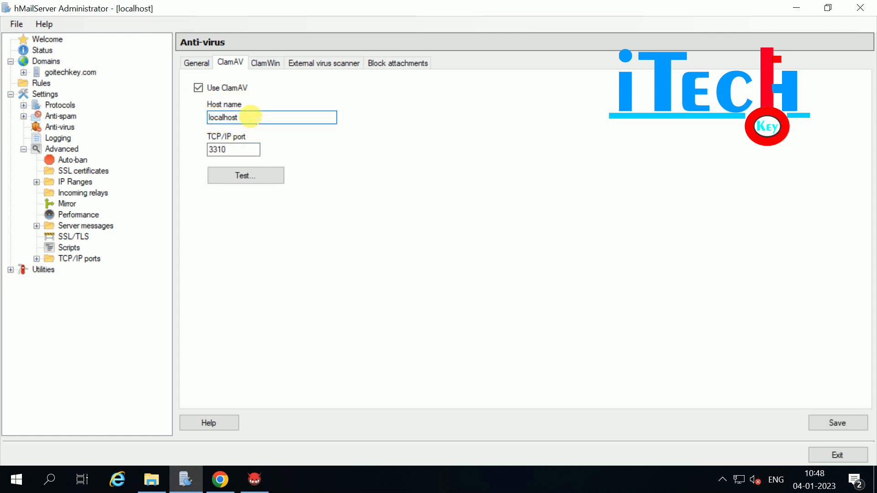
{"action": "left_click_drag", "start_coordinate": [251, 118], "coordinate": [201, 114]}
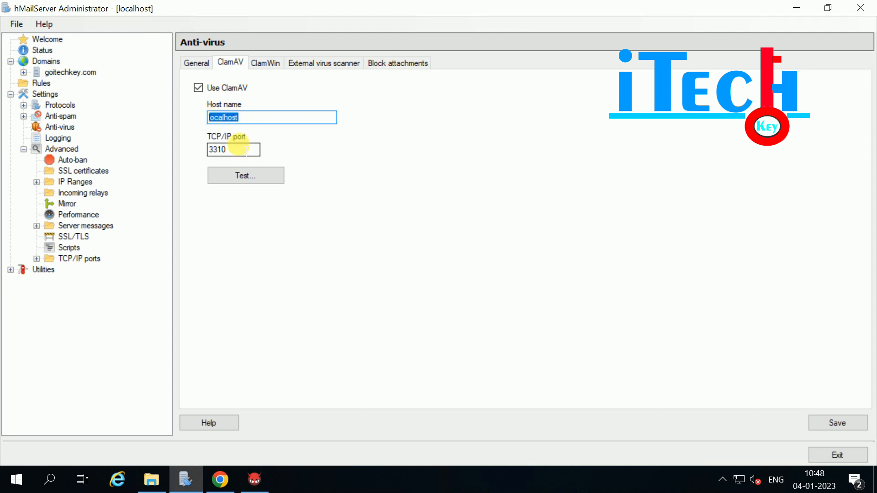
{"action": "left_click_drag", "start_coordinate": [233, 149], "coordinate": [193, 144]}
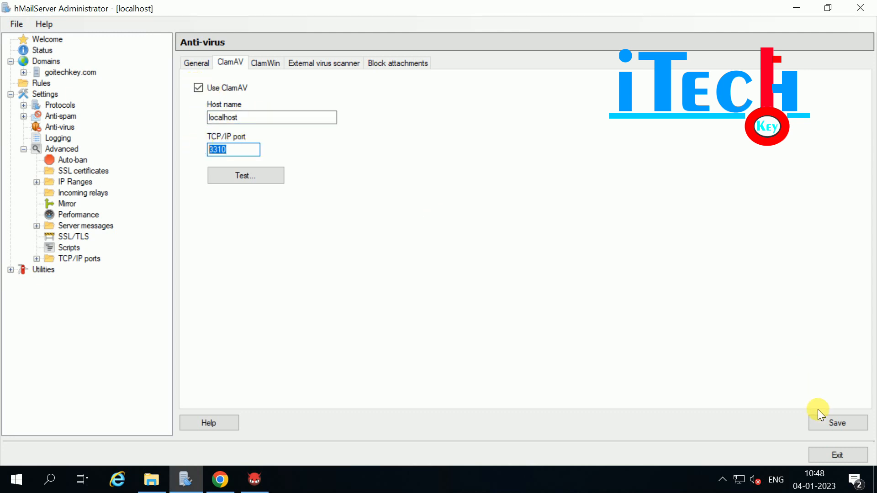
{"action": "left_click", "coordinate": [845, 420]}
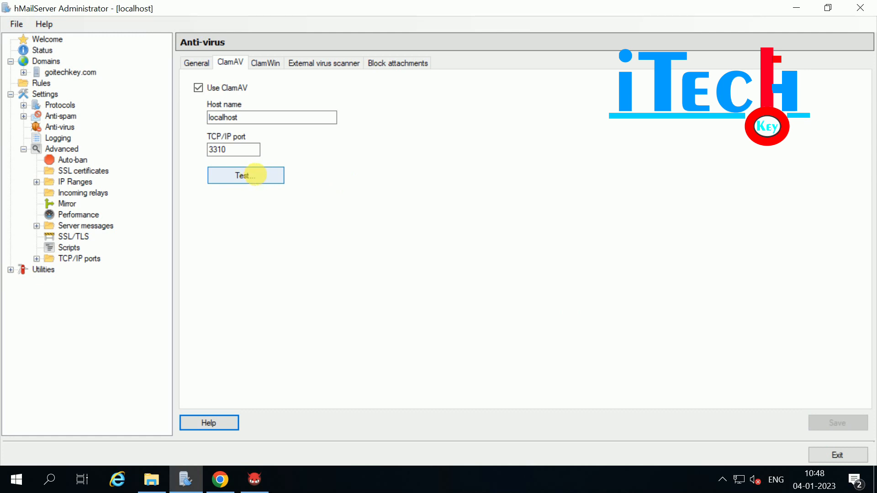
Step: Run the ClamAV scanner test, dismiss its result, and view the ClamWin settings
{"action": "left_click", "coordinate": [258, 174]}
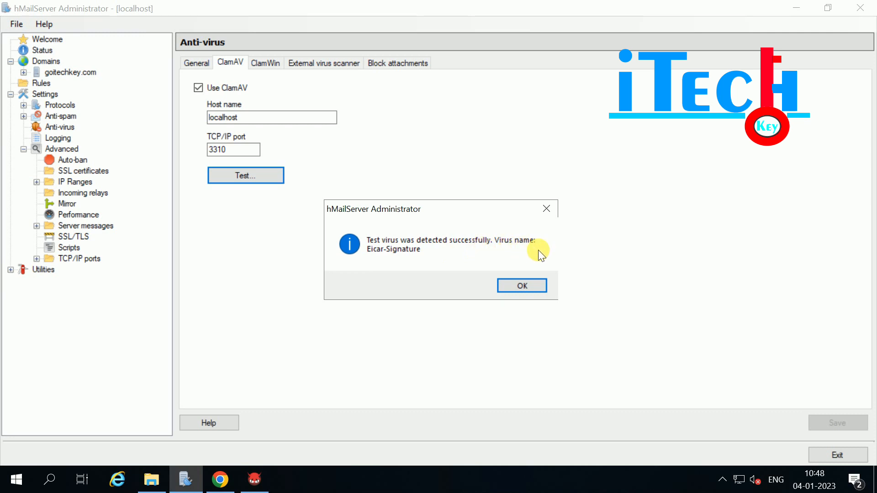
{"action": "left_click", "coordinate": [518, 288]}
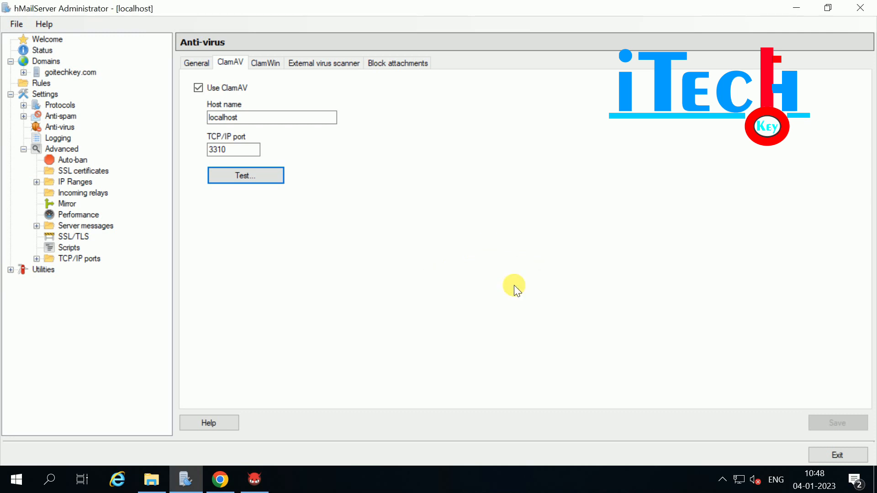
{"action": "left_click", "coordinate": [265, 63]}
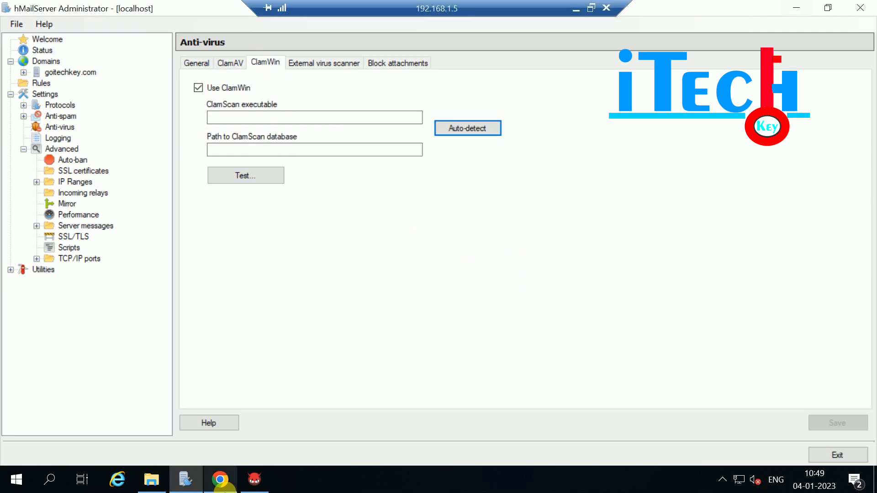
Step: Switch to the ClamAV folder and check the output of the running clamd console
{"action": "left_click", "coordinate": [254, 479]}
{"action": "left_click", "coordinate": [151, 479]}
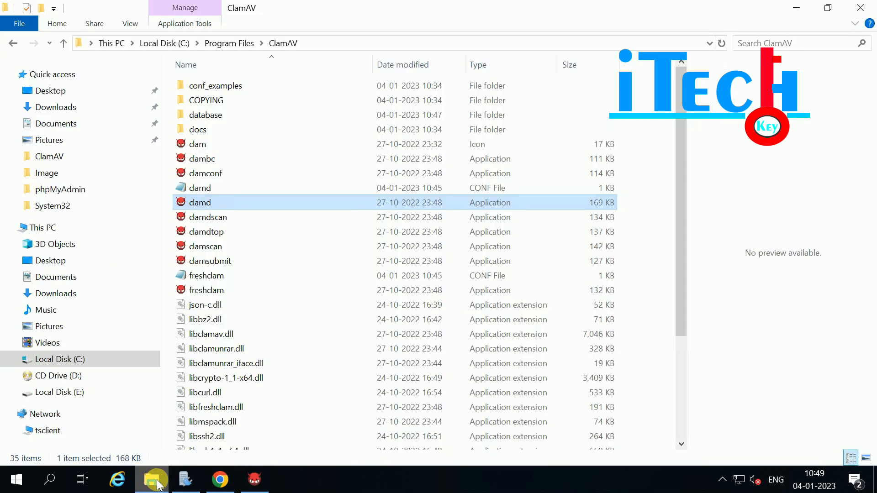
{"action": "right_click", "coordinate": [195, 204]}
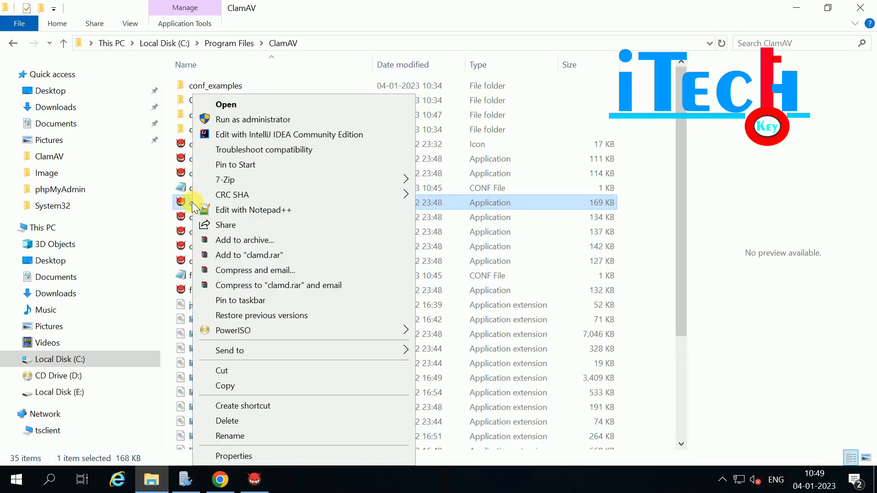
{"action": "left_click", "coordinate": [736, 215]}
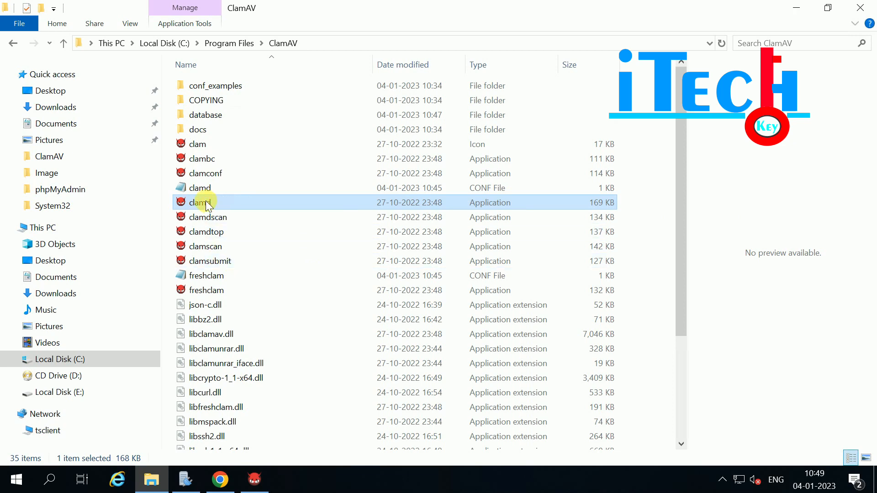
{"action": "left_click", "coordinate": [253, 484]}
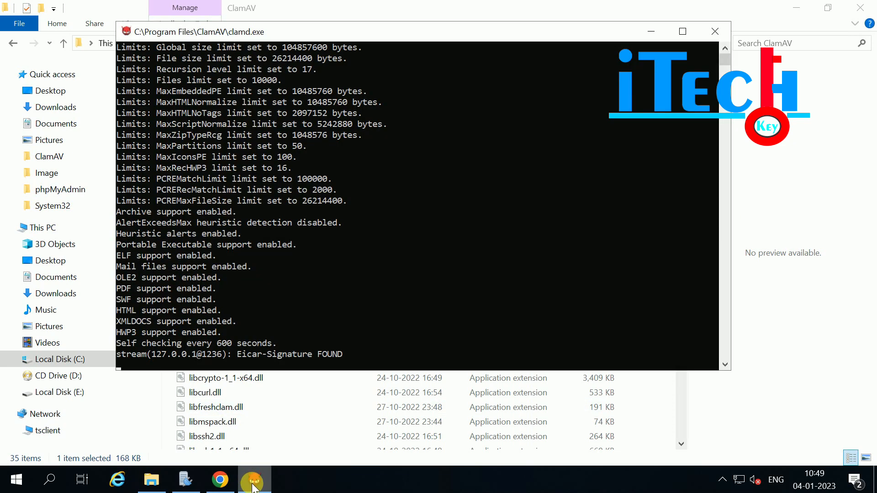
{"action": "left_click", "coordinate": [253, 485]}
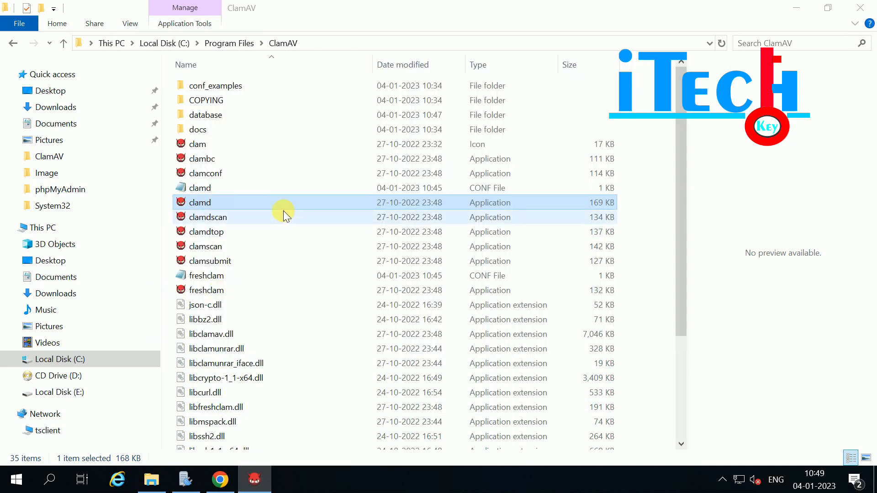
Step: Create a desktop shortcut for the clamd application in the ClamAV folder and show the desktop
{"action": "right_click", "coordinate": [195, 202]}
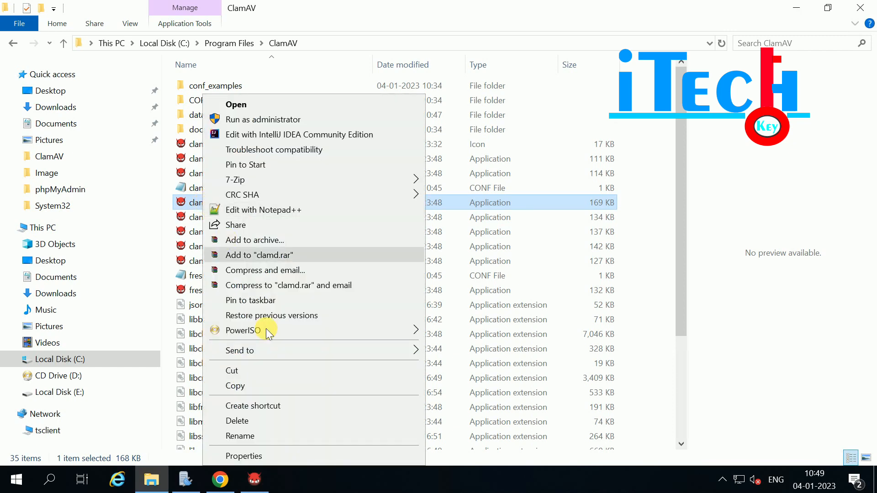
{"action": "mouse_move", "coordinate": [258, 353]}
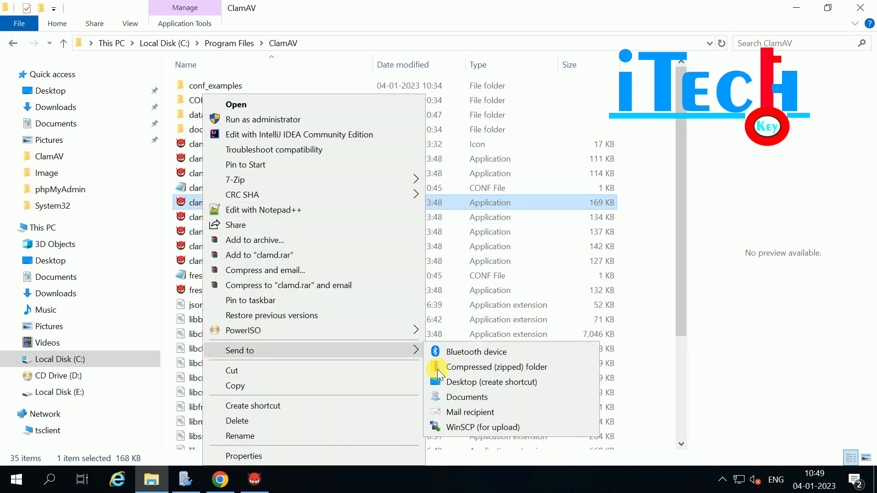
{"action": "left_click", "coordinate": [464, 384]}
{"action": "key", "text": "super+d"}
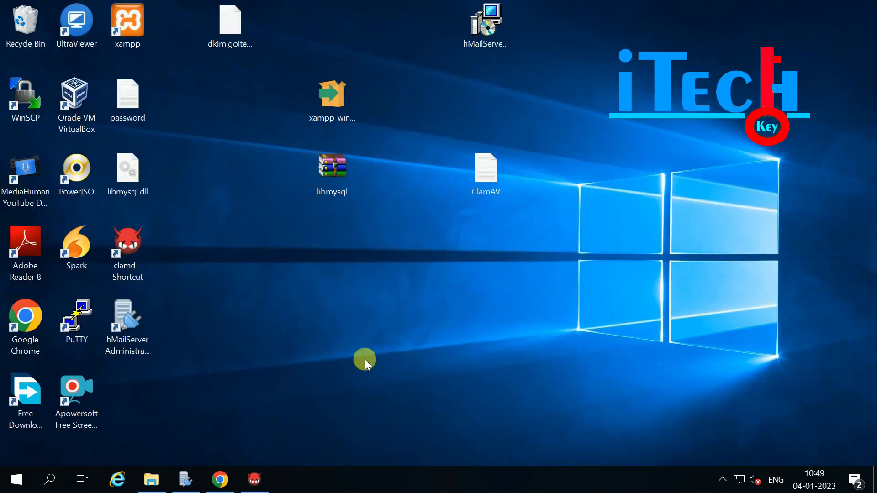
Step: Rename the new clamd shortcut on the desktop to clamd
{"action": "right_click", "coordinate": [128, 251]}
{"action": "left_click", "coordinate": [176, 439]}
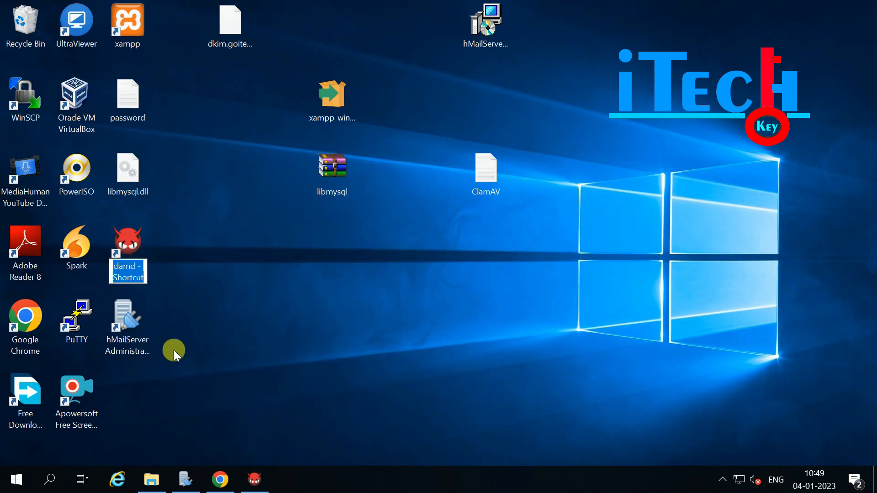
{"action": "left_click_drag", "start_coordinate": [138, 266], "coordinate": [165, 293]}
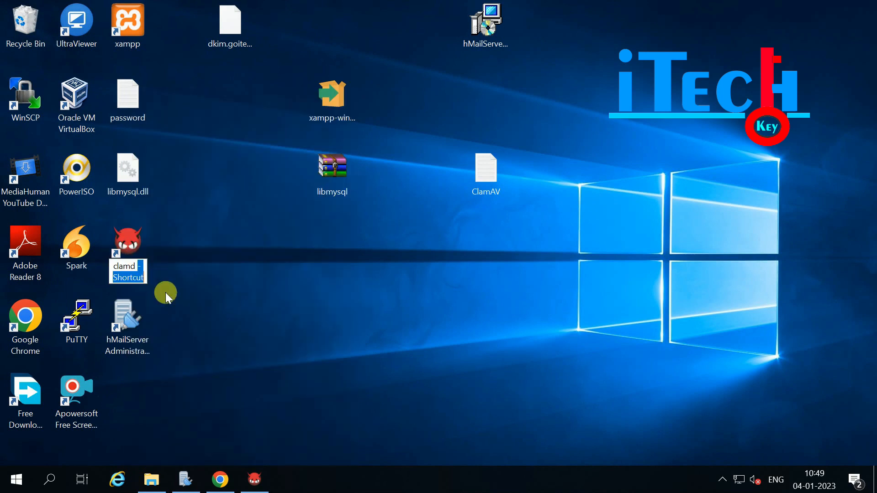
{"action": "key", "text": "BackSpace"}
{"action": "key", "text": "Return"}
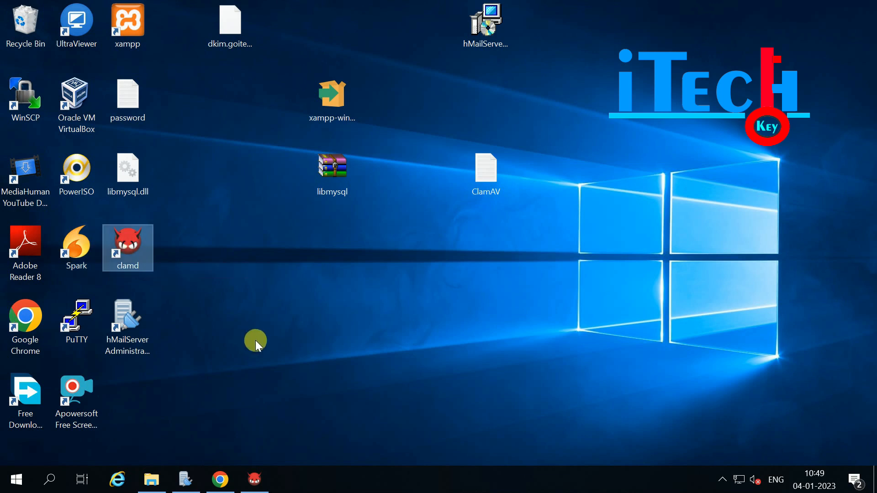
Step: Open the shell:startup folder, place the clamd shortcut from the desktop in it, and close the folder
{"action": "key", "text": "super+r"}
{"action": "type", "text": "she"}
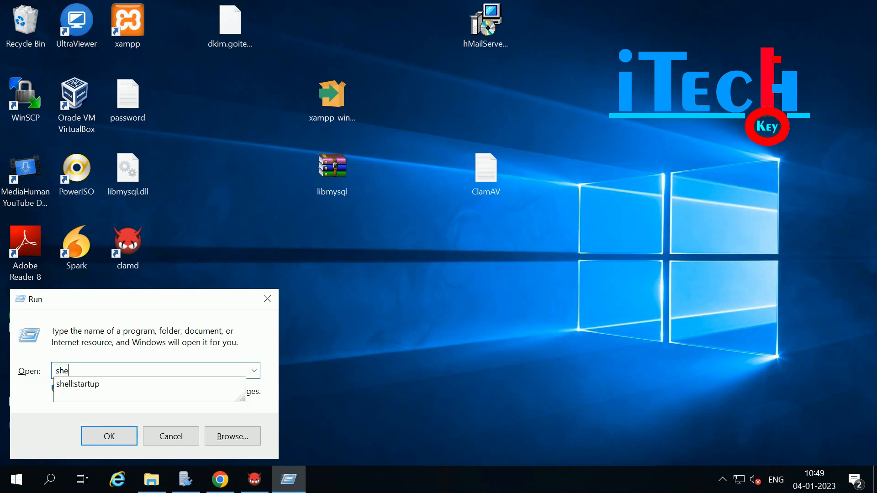
{"action": "key", "text": "Down"}
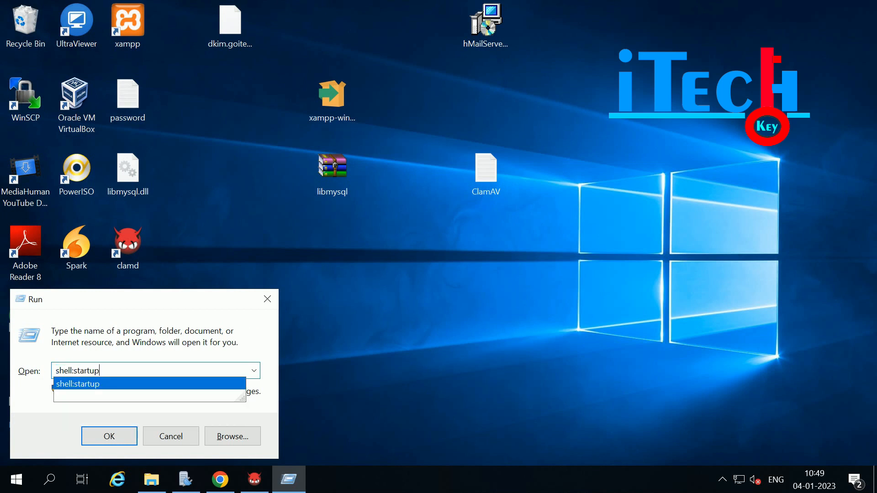
{"action": "key", "text": "Return"}
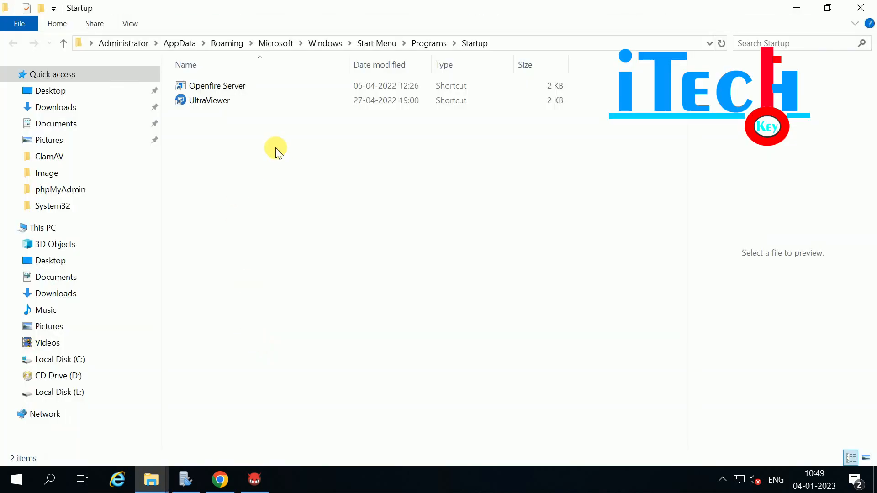
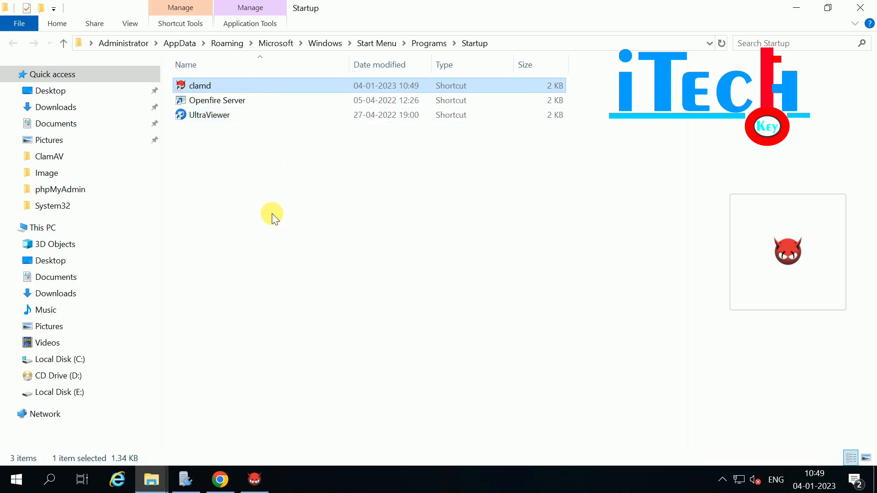
{"action": "left_click", "coordinate": [278, 180]}
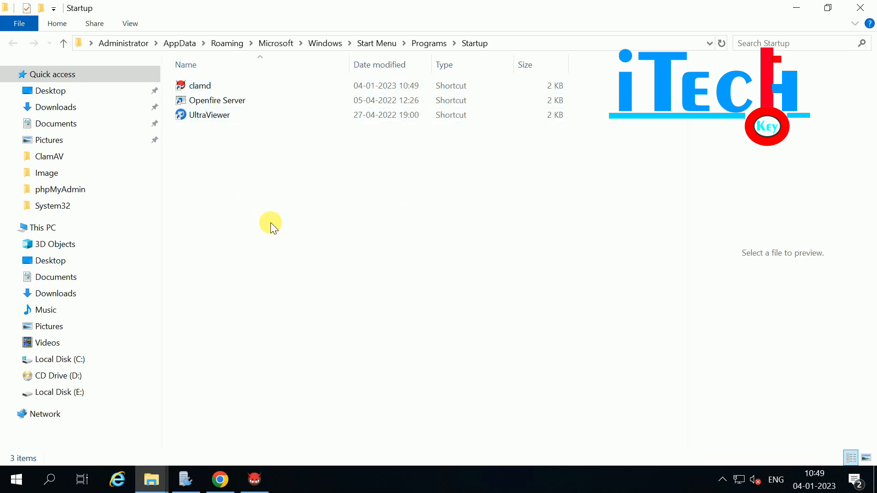
{"action": "left_click", "coordinate": [860, 7]}
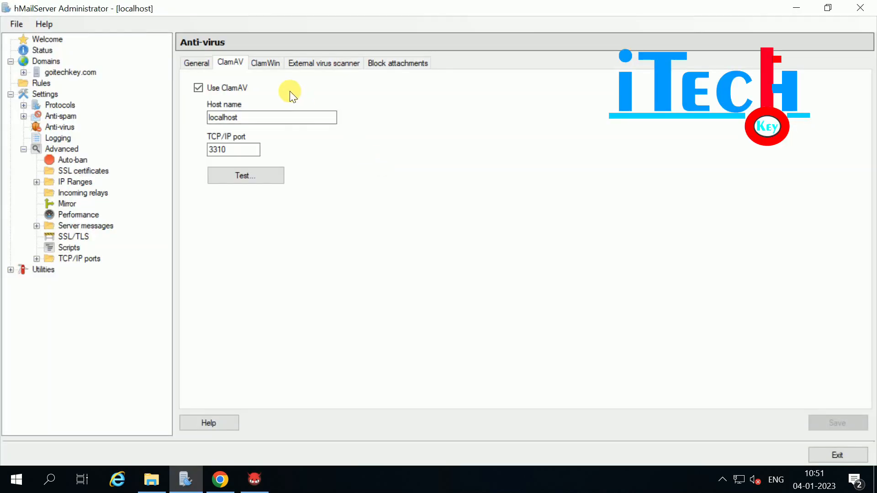
Step: View the ClamWin settings in hMailServer Administrator, switch to Chrome, and search Google for clamwin download
{"action": "left_click", "coordinate": [264, 66]}
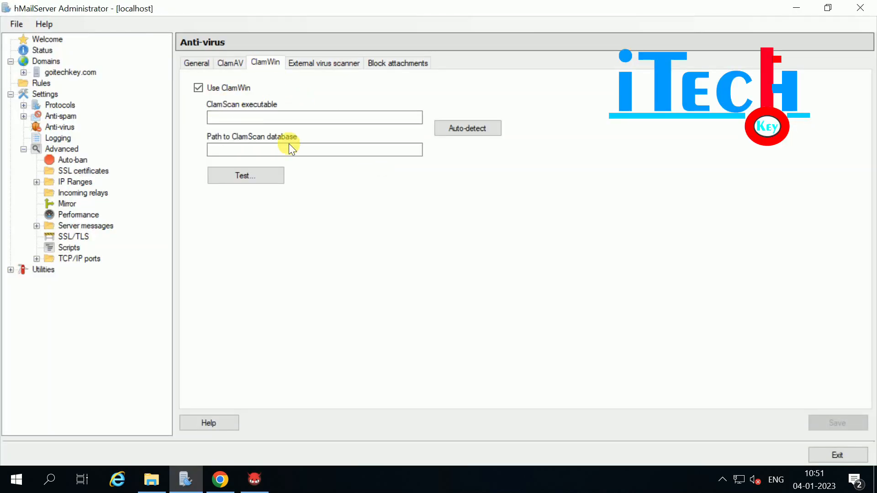
{"action": "left_click", "coordinate": [220, 480]}
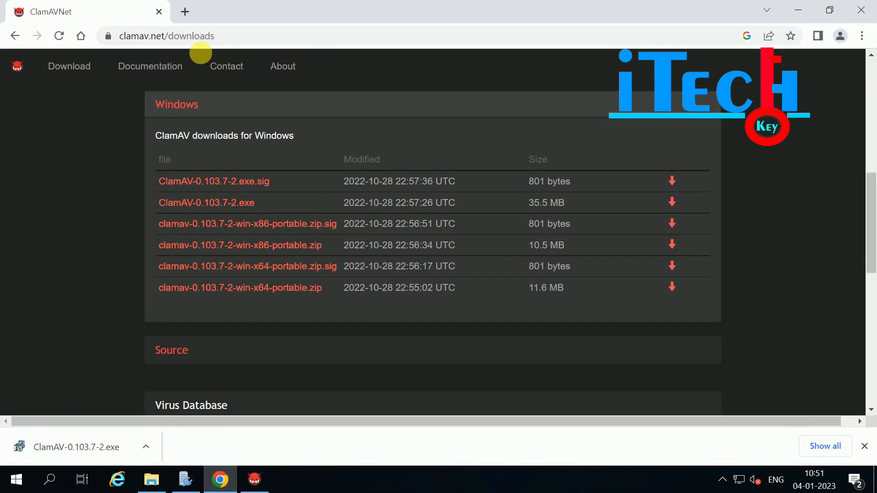
{"action": "left_click", "coordinate": [215, 36]}
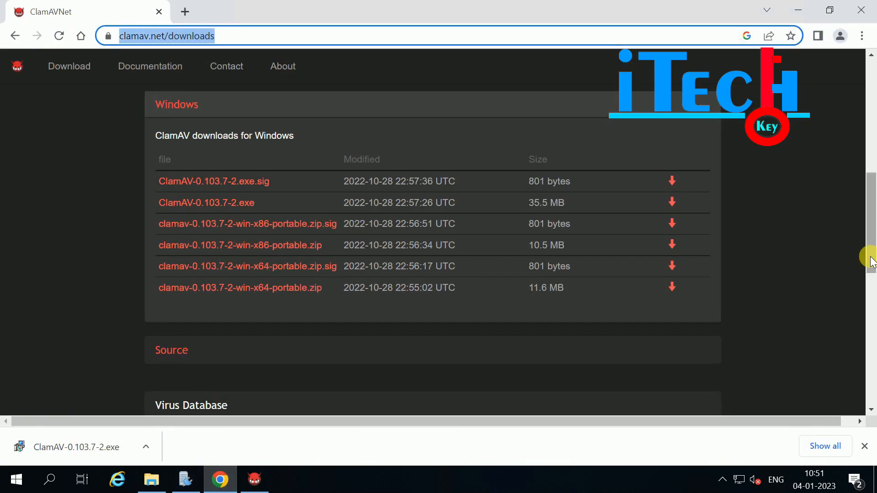
{"action": "type", "text": "clamwin"}
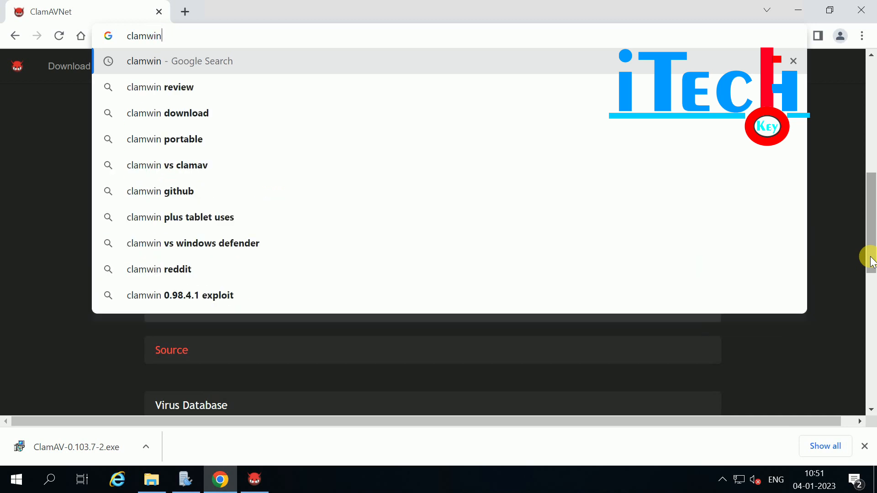
{"action": "left_click", "coordinate": [172, 111]}
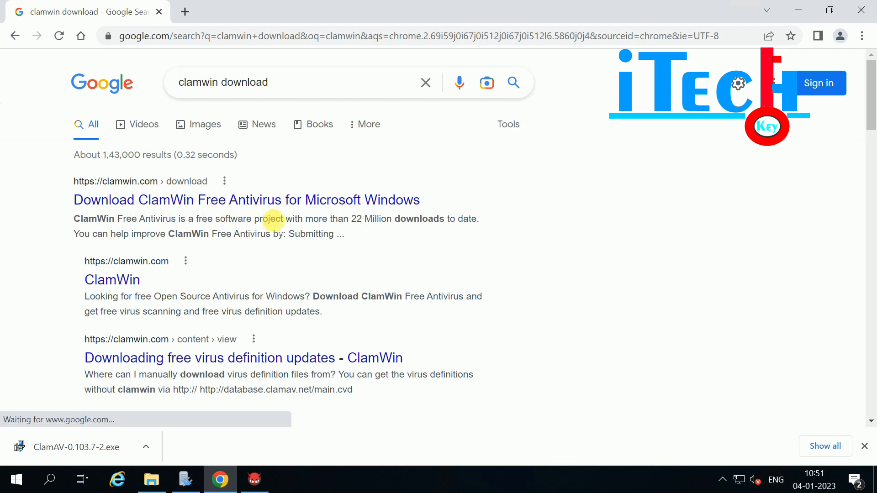
Step: Open the ClamWin Free Antivirus download page from the search results and download the clamwin-0.103.2.1 setup file
{"action": "middle_click", "coordinate": [150, 201]}
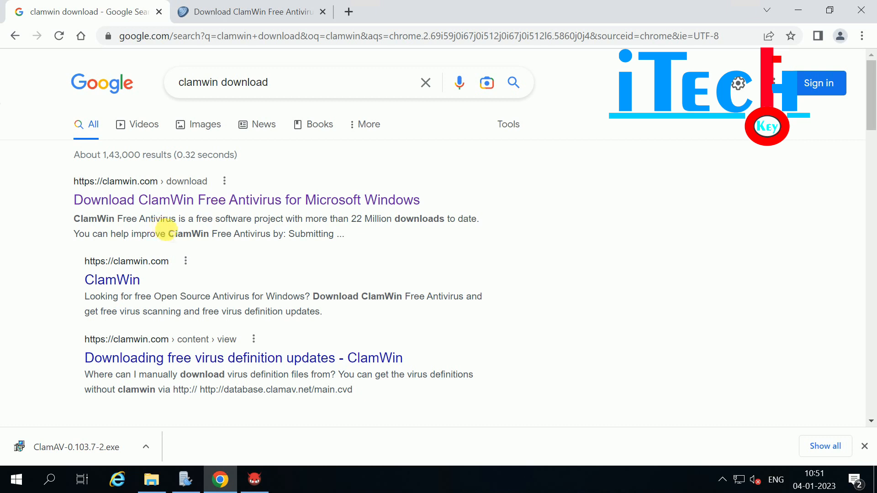
{"action": "left_click", "coordinate": [157, 204]}
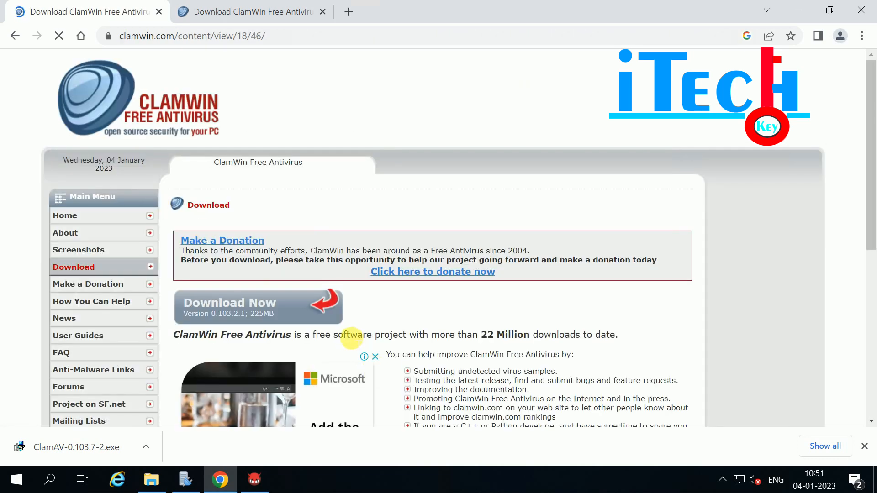
{"action": "scroll", "coordinate": [222, 273], "scroll_direction": "down", "scroll_amount": 3}
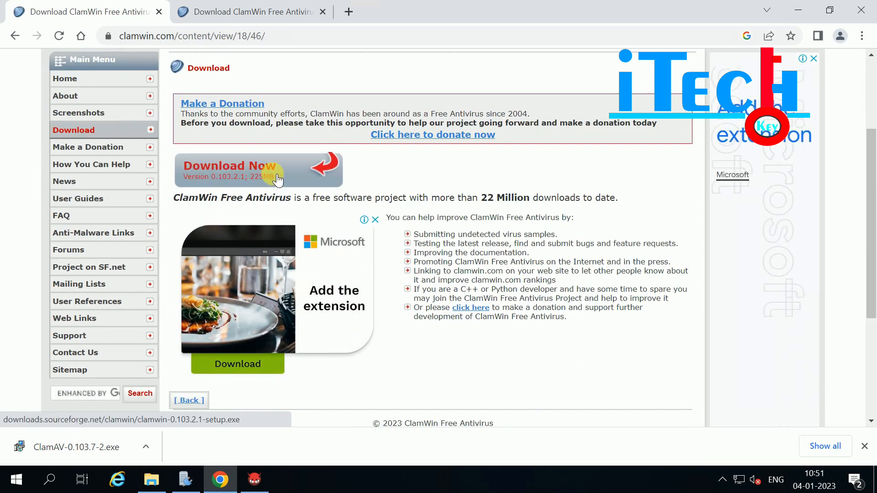
{"action": "left_click", "coordinate": [237, 170]}
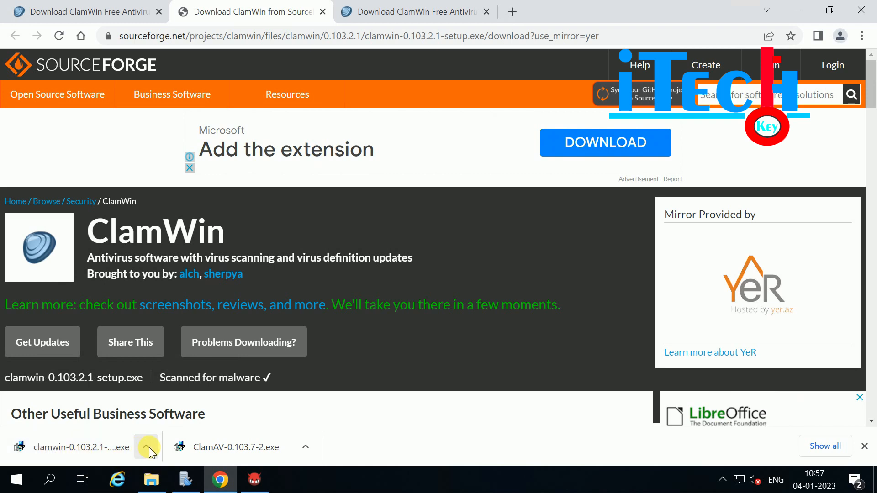
Step: Show the downloaded clamwin-0.103.2.1-setup file in its folder and run it as administrator
{"action": "left_click", "coordinate": [147, 446]}
{"action": "left_click", "coordinate": [182, 400]}
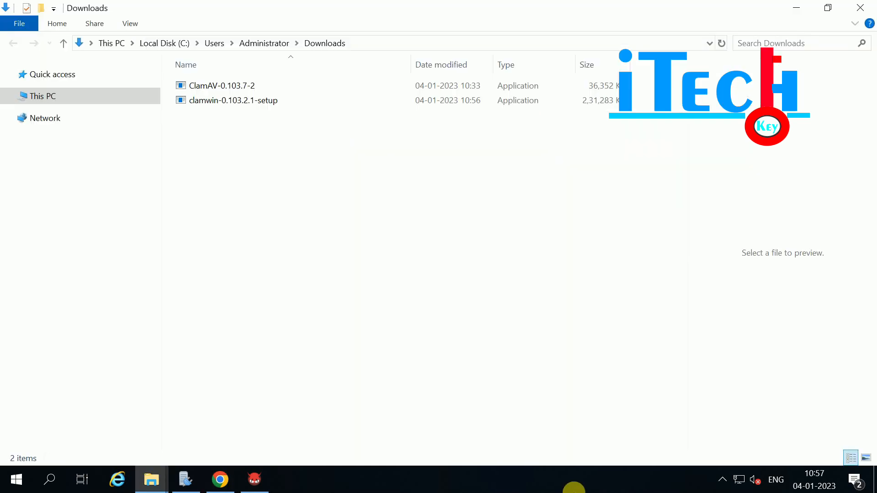
{"action": "right_click", "coordinate": [221, 97]}
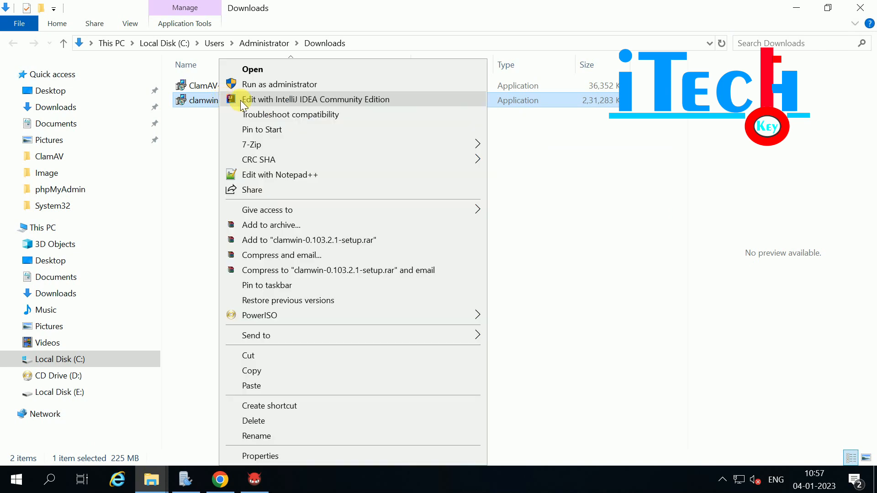
{"action": "left_click", "coordinate": [268, 87]}
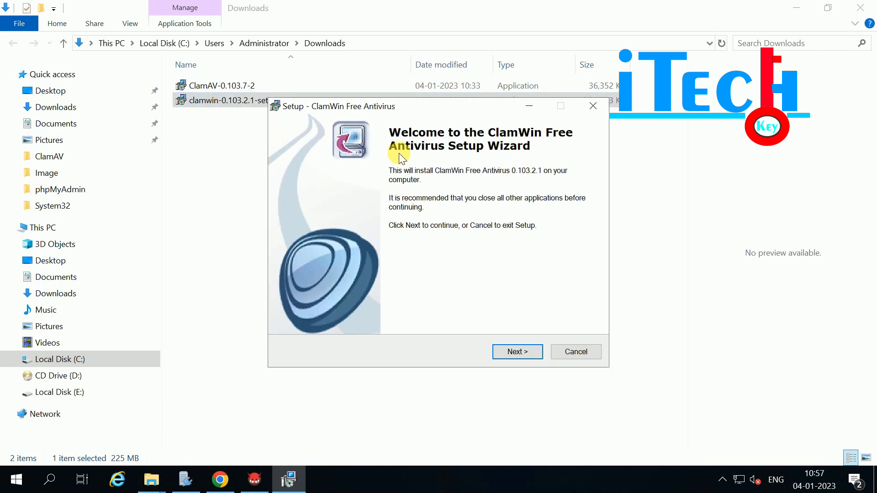
Step: Accept the ClamWin license agreement, keep installation for all users, and keep the destination C:\Program Files (x86)\ClamWin
{"action": "left_click", "coordinate": [524, 351]}
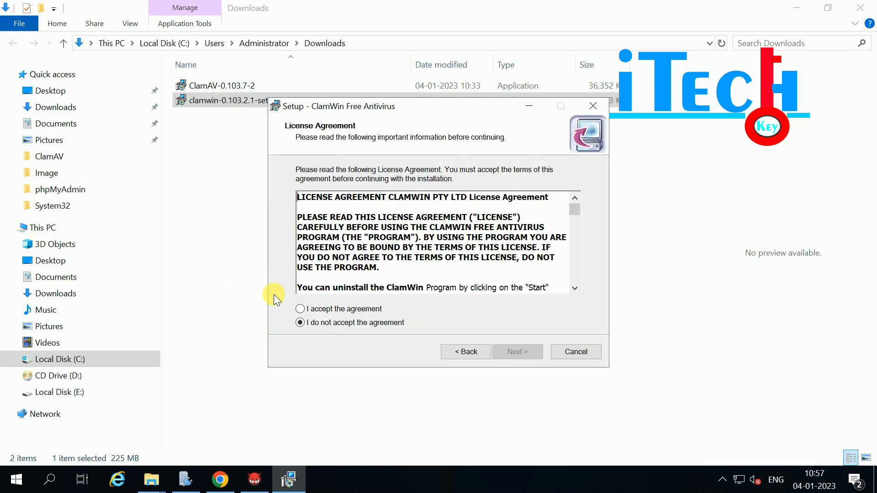
{"action": "left_click", "coordinate": [316, 310]}
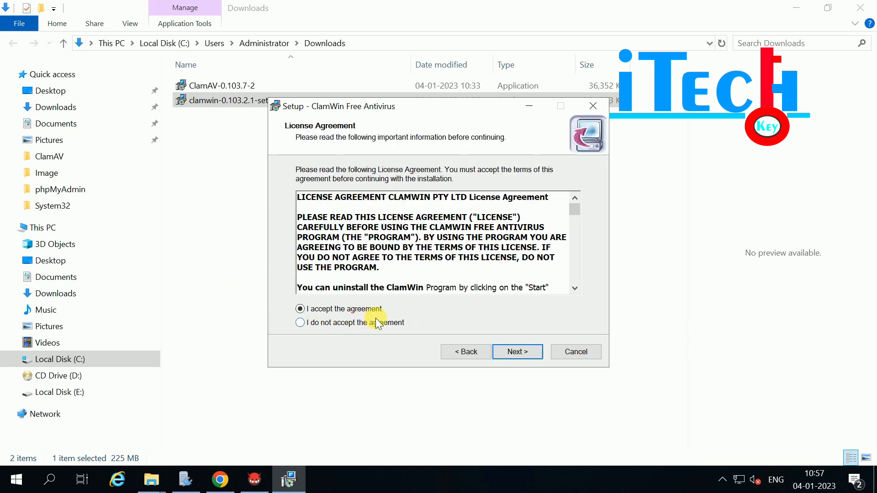
{"action": "left_click", "coordinate": [515, 352]}
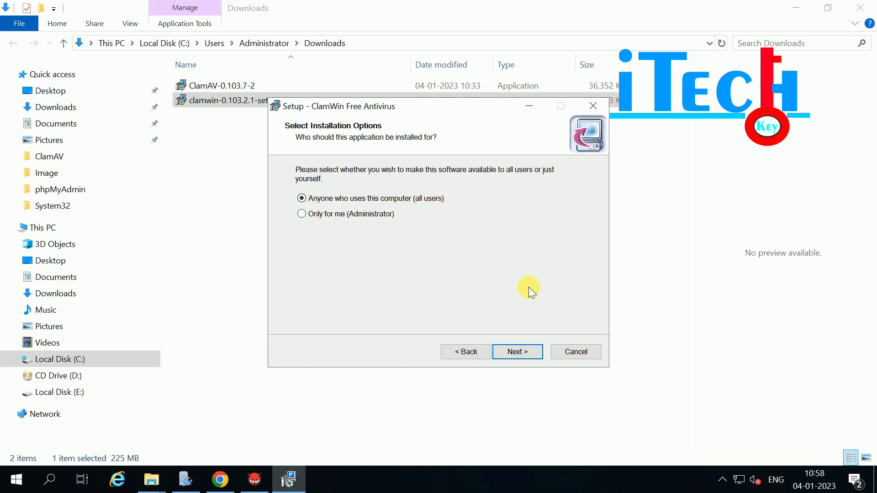
{"action": "left_click", "coordinate": [517, 351]}
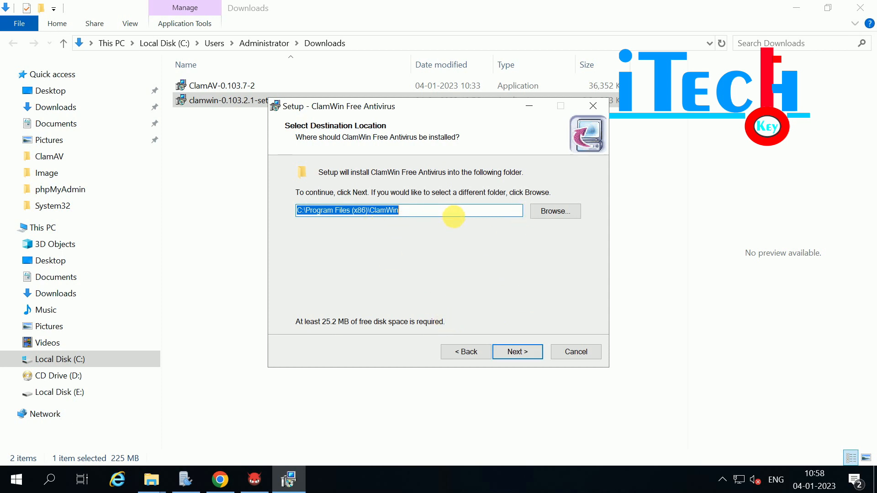
{"action": "left_click", "coordinate": [520, 352]}
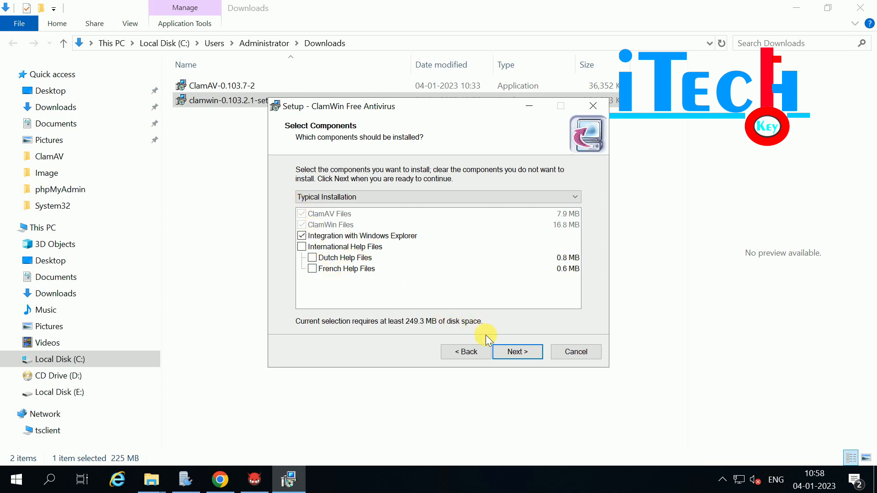
Step: Install ClamWin with Typical Installation, the ClamWin Antivirus Start Menu folder and virus database download, finish setup, and close the Downloads folder
{"action": "left_click", "coordinate": [514, 352]}
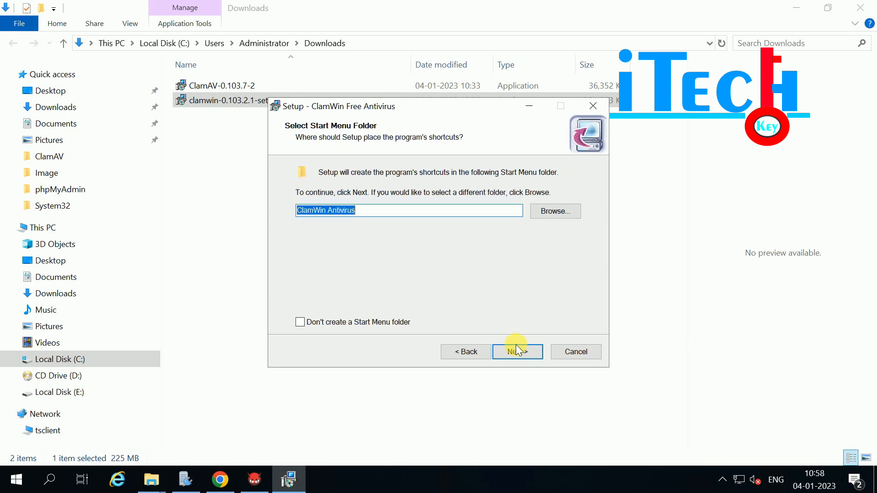
{"action": "left_click", "coordinate": [516, 352]}
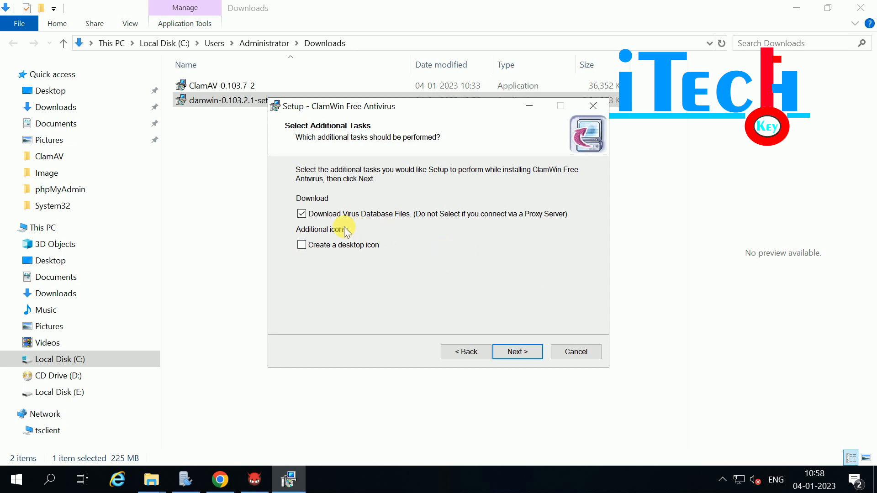
{"action": "left_click", "coordinate": [517, 354]}
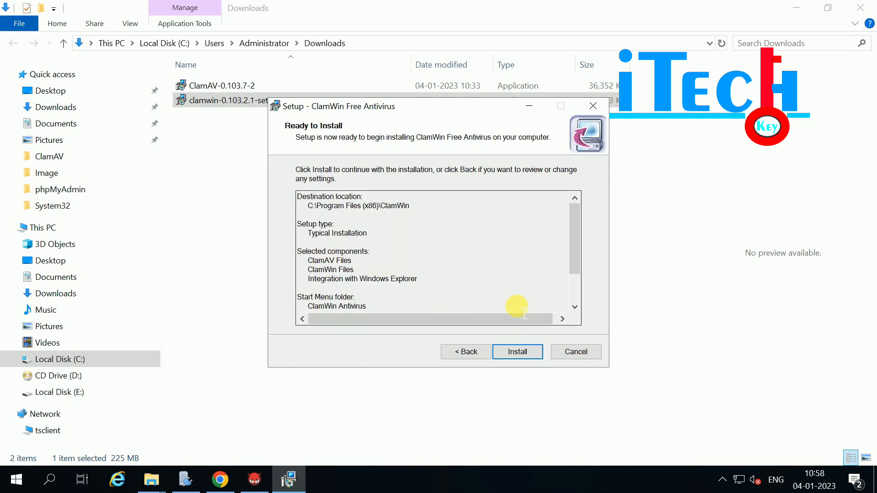
{"action": "left_click", "coordinate": [515, 352]}
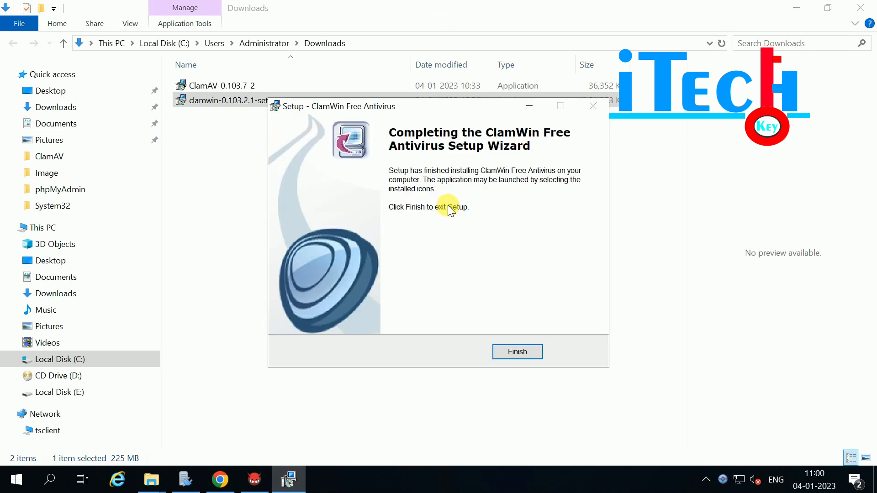
{"action": "left_click", "coordinate": [517, 352]}
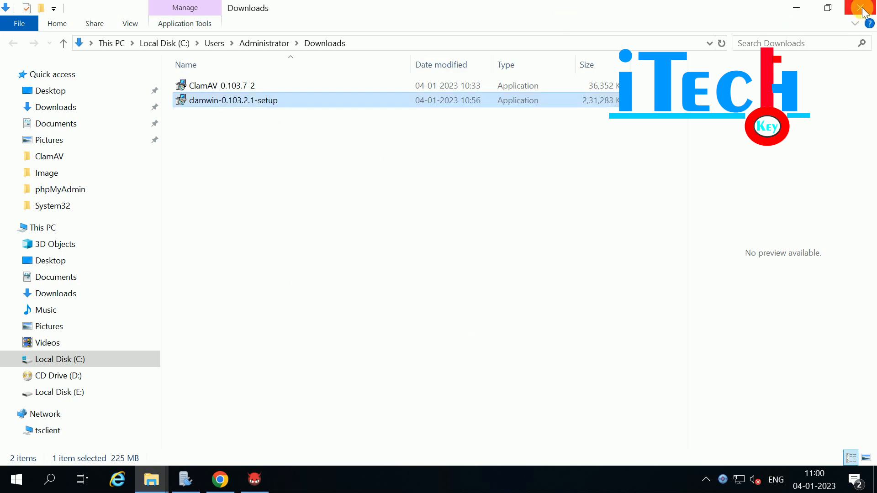
{"action": "left_click", "coordinate": [862, 9]}
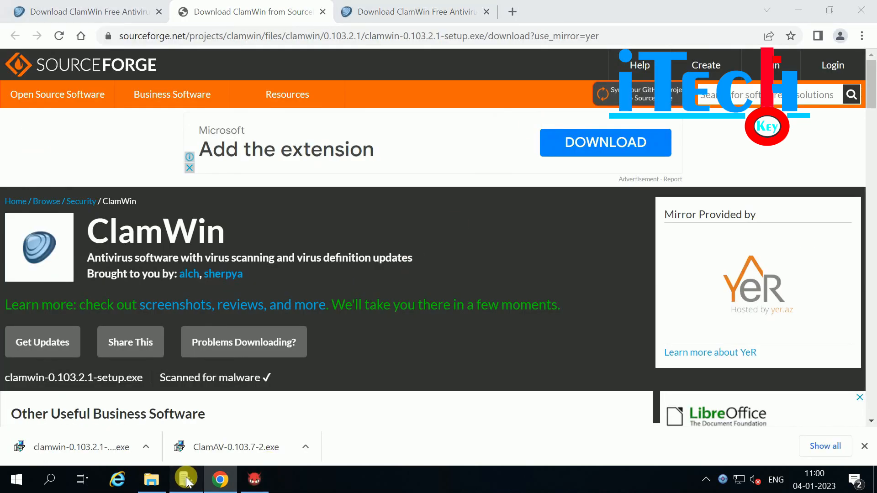
Step: Switch to hMailServer Administrator, keep Use ClamWin enabled, and auto-detect the ClamScan executable and database paths
{"action": "left_click", "coordinate": [186, 479]}
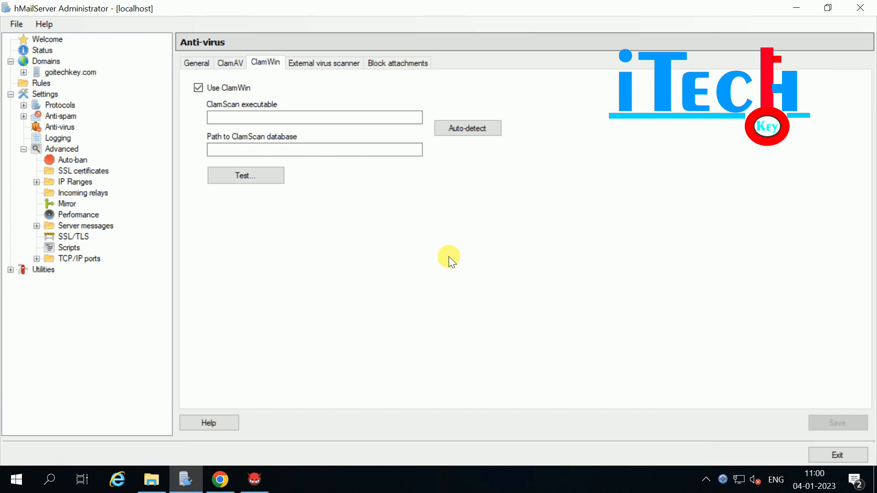
{"action": "left_click", "coordinate": [195, 90]}
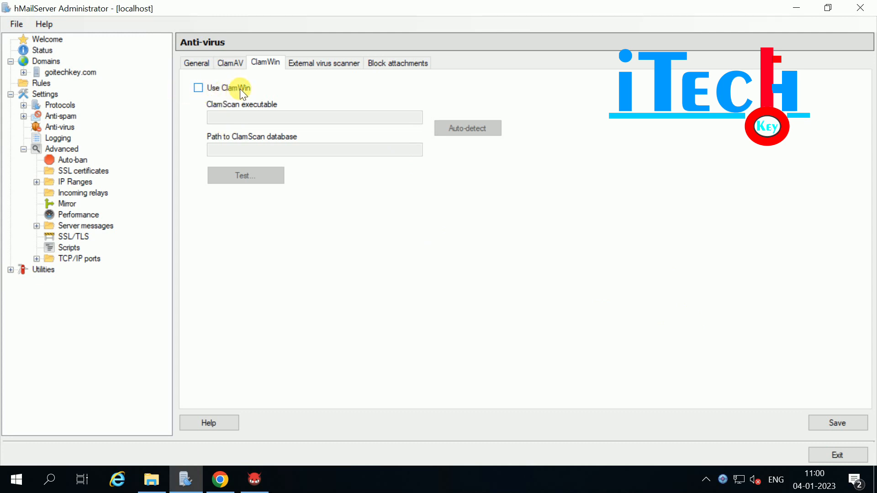
{"action": "left_click", "coordinate": [196, 87]}
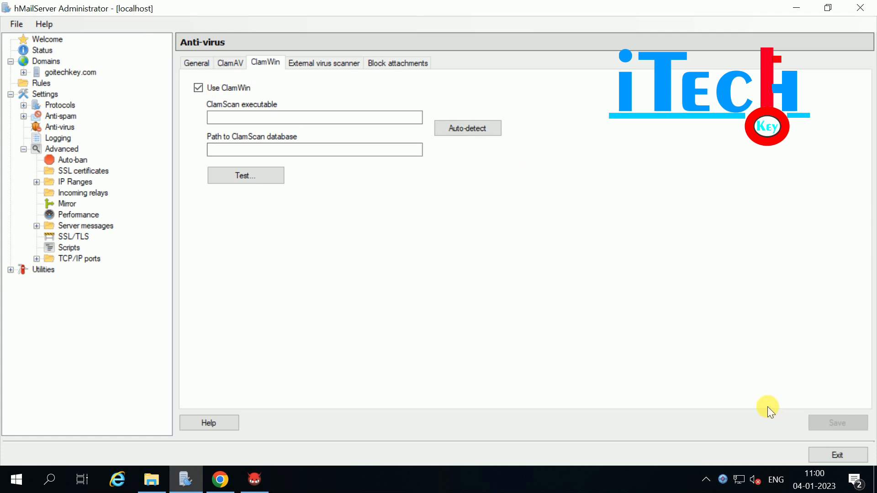
{"action": "left_click", "coordinate": [459, 129]}
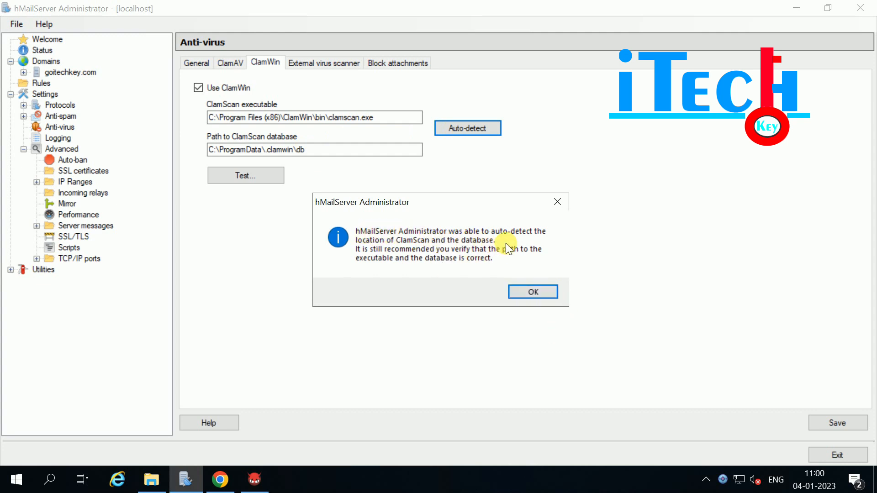
{"action": "left_click", "coordinate": [532, 292]}
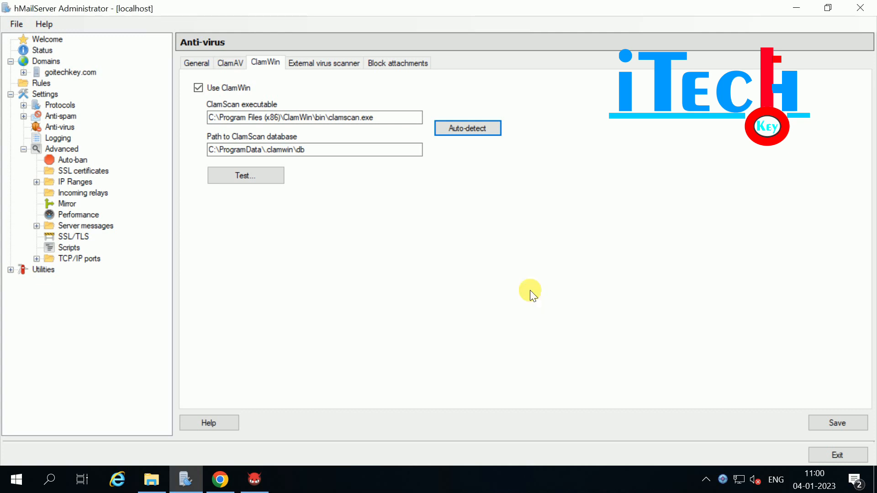
Step: Check the detected ClamScan executable and database paths, save the ClamWin settings, and run the scanner test
{"action": "left_click_drag", "start_coordinate": [217, 118], "coordinate": [388, 118]}
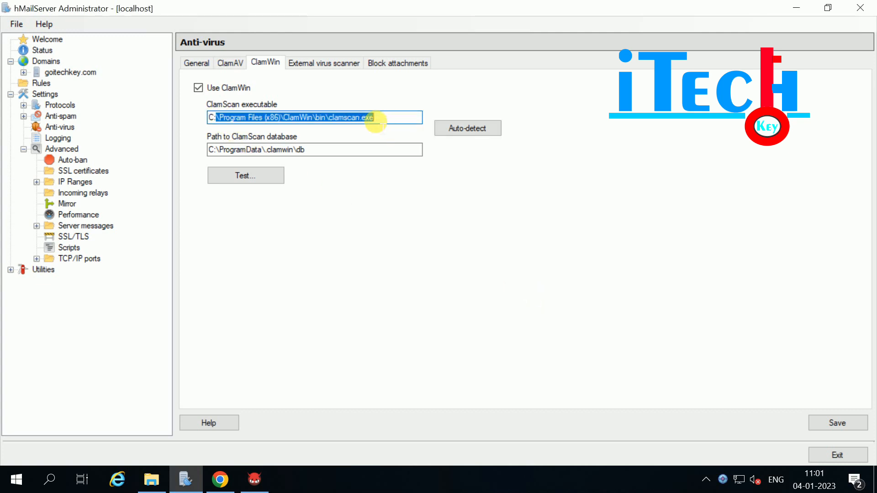
{"action": "left_click", "coordinate": [323, 150]}
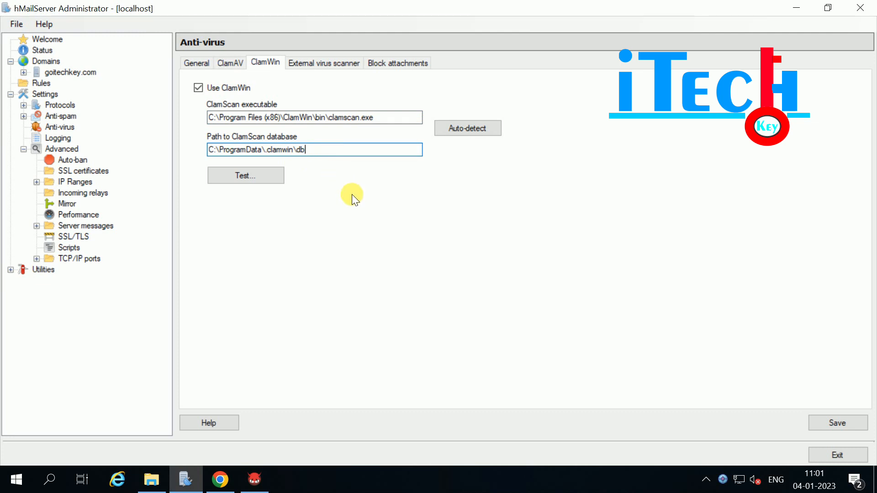
{"action": "left_click", "coordinate": [839, 421]}
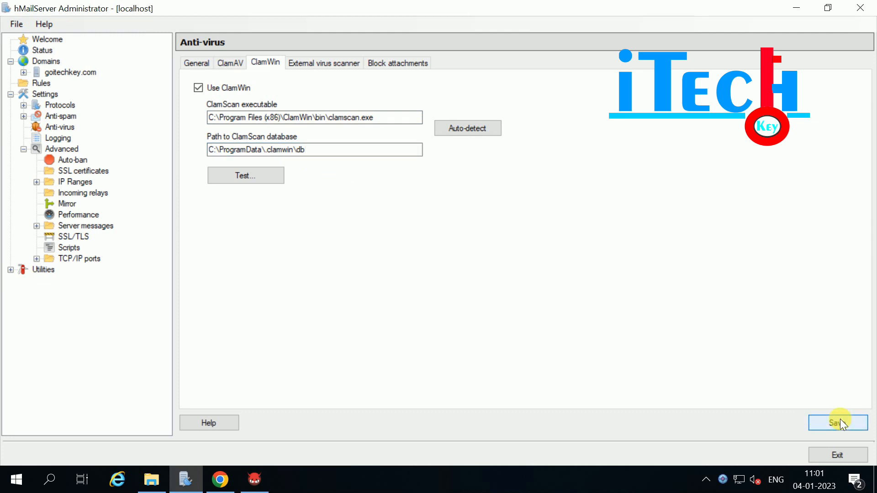
{"action": "left_click", "coordinate": [248, 177]}
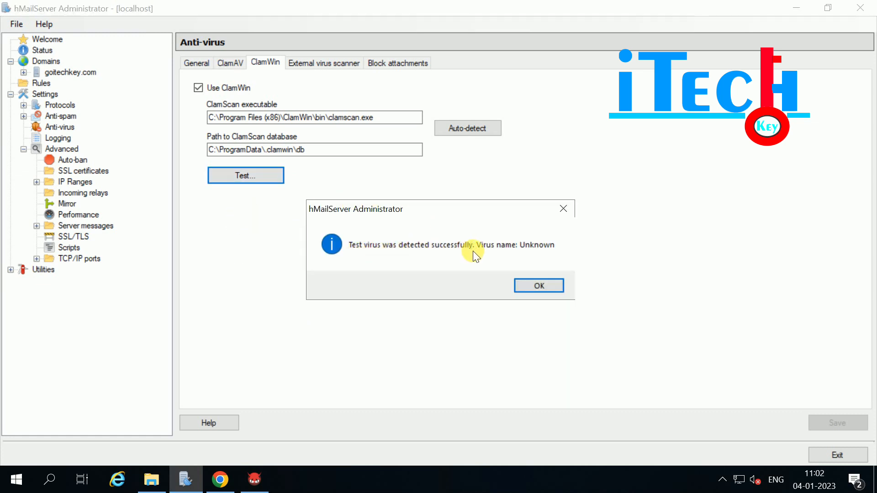
{"action": "left_click", "coordinate": [539, 286]}
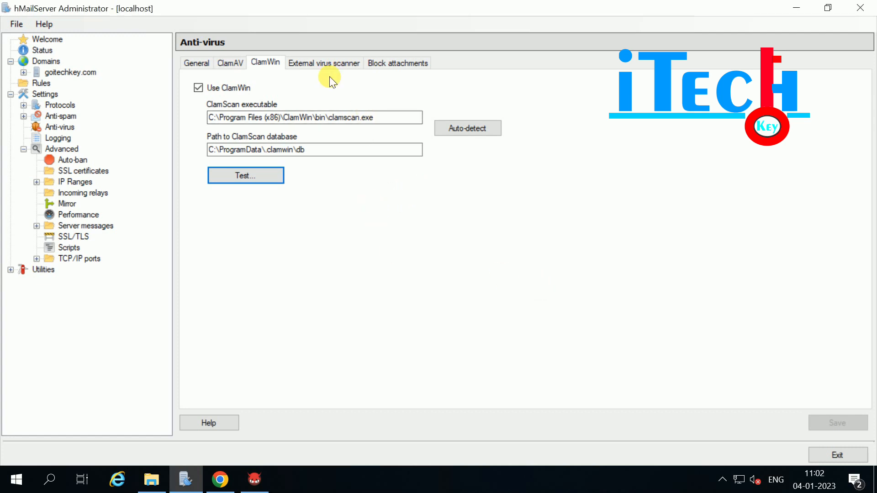
Step: Leave the external virus scanner off, enable blocking of attachments with the listed extensions without adding a wildcard, and save
{"action": "left_click", "coordinate": [319, 65]}
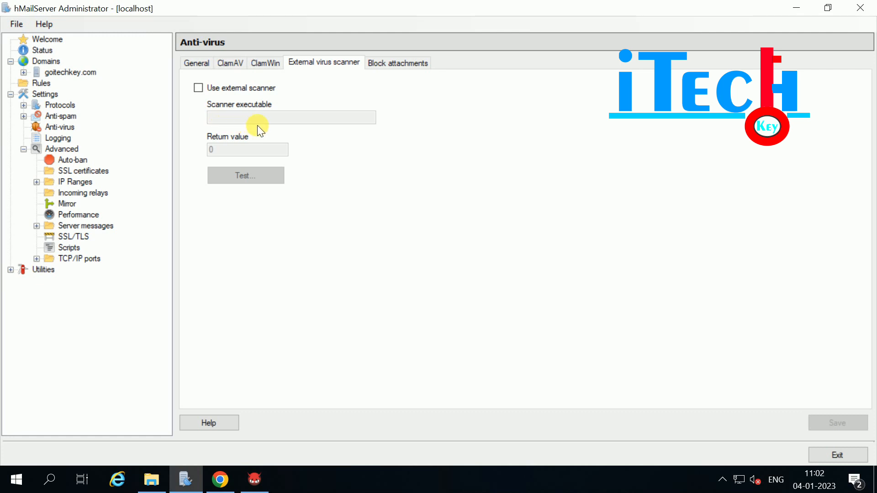
{"action": "left_click", "coordinate": [397, 64]}
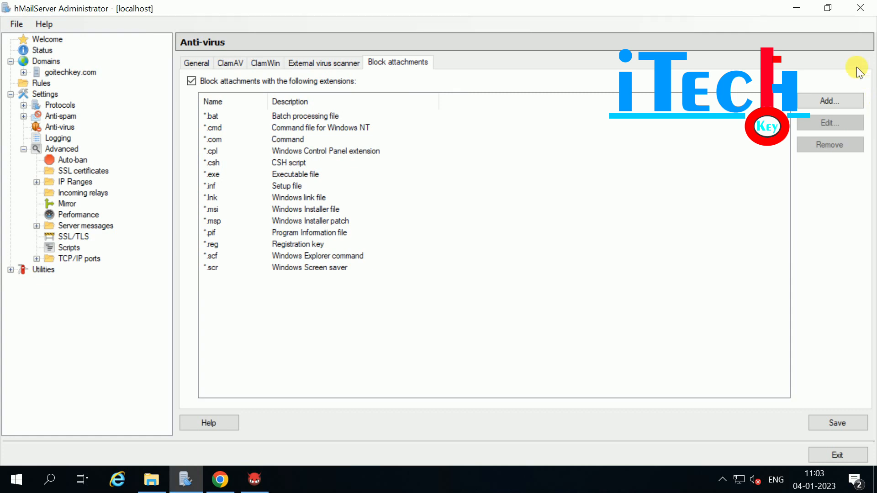
{"action": "left_click", "coordinate": [834, 105]}
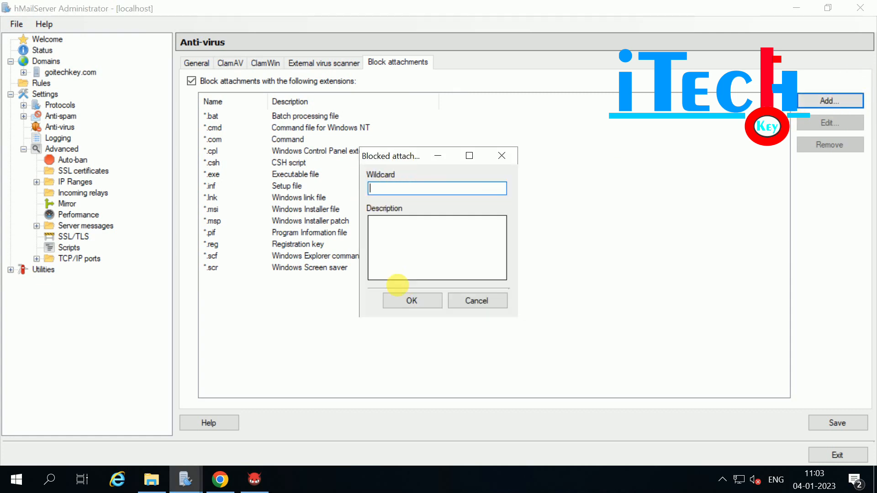
{"action": "left_click", "coordinate": [477, 301]}
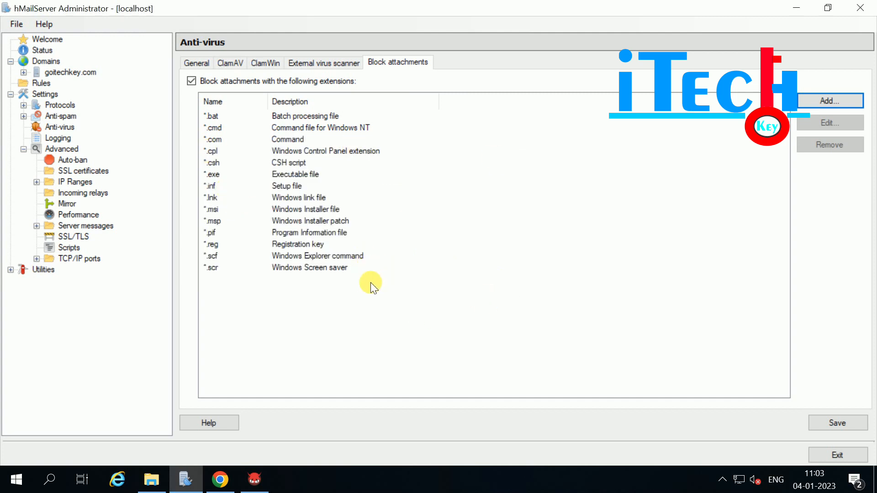
{"action": "left_click", "coordinate": [836, 423]}
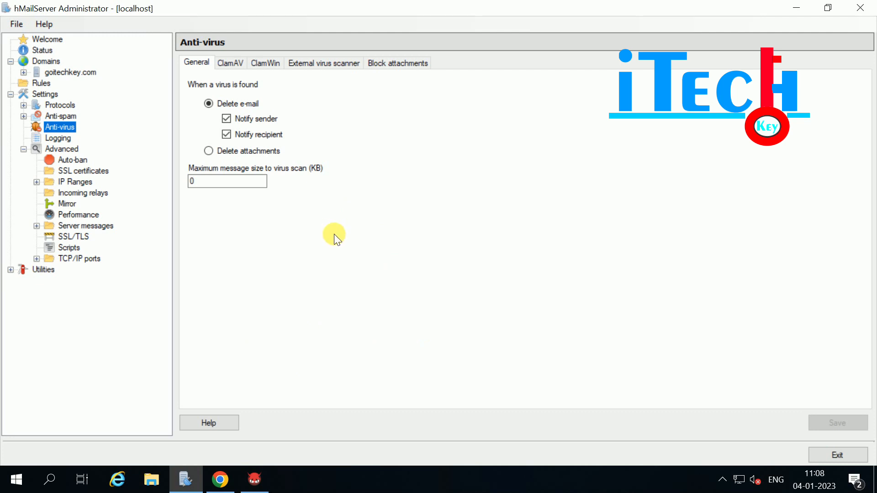
Step: Bring up the running clamd.exe console and open Task Scheduler through a Windows search for "task"
{"action": "left_click", "coordinate": [255, 479]}
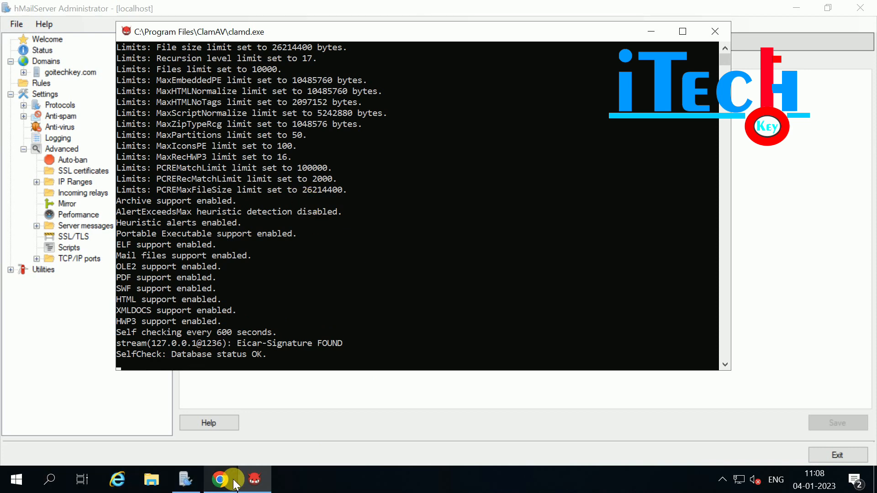
{"action": "left_click", "coordinate": [50, 480]}
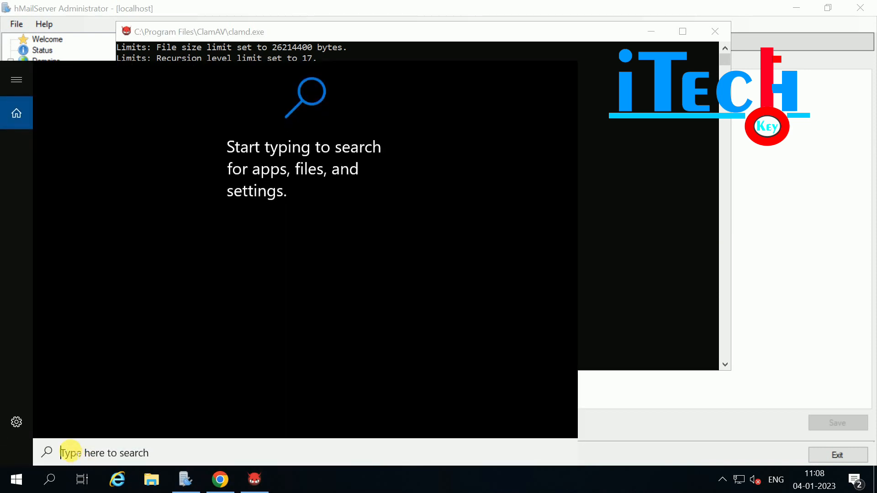
{"action": "type", "text": "task"}
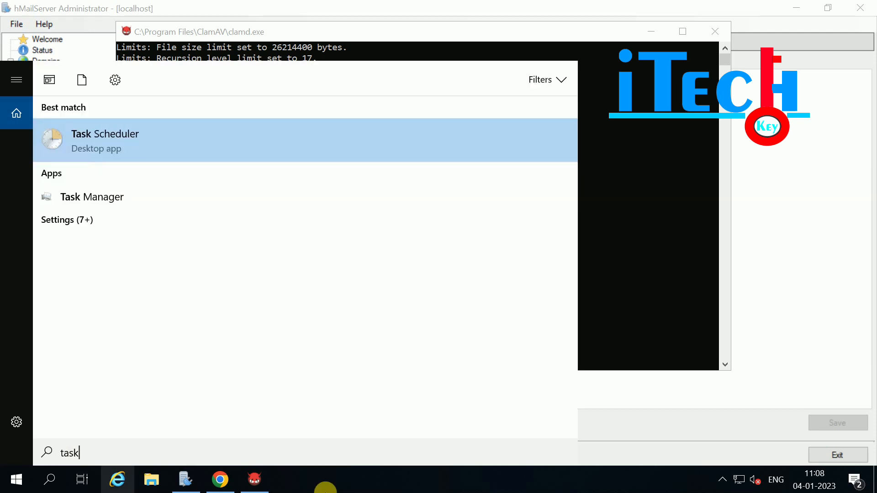
{"action": "left_click", "coordinate": [116, 144]}
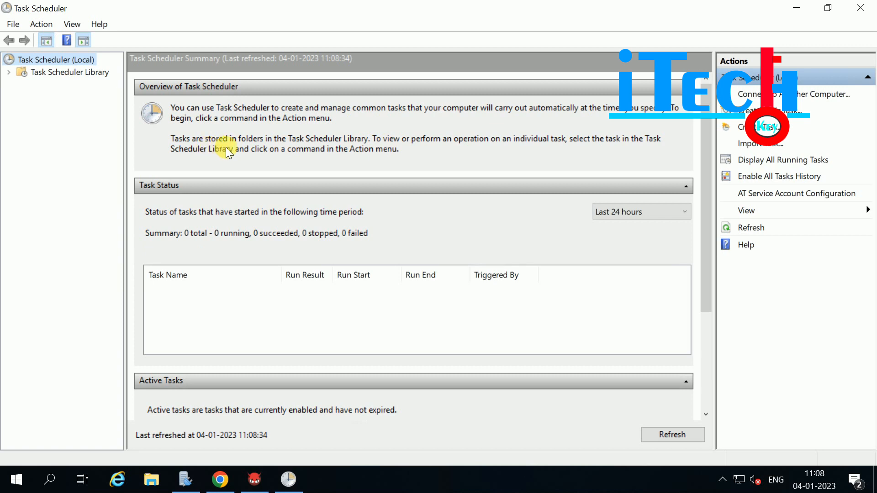
Step: Create a new task under Task Scheduler (Local) and name it "Clam av update"
{"action": "right_click", "coordinate": [64, 59]}
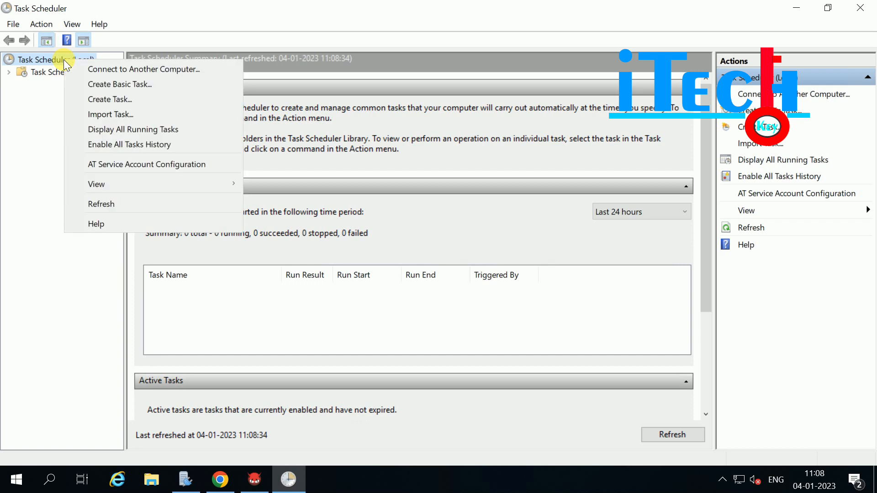
{"action": "left_click", "coordinate": [117, 103]}
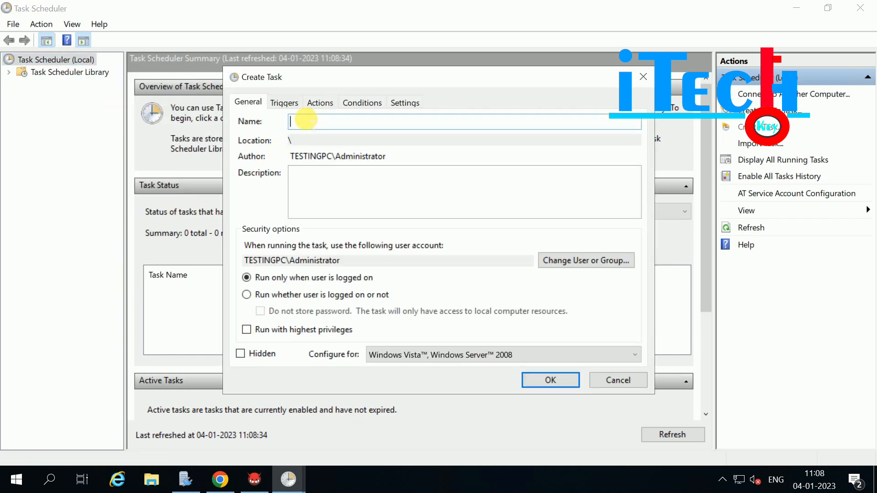
{"action": "type", "text": "Clam av updat"}
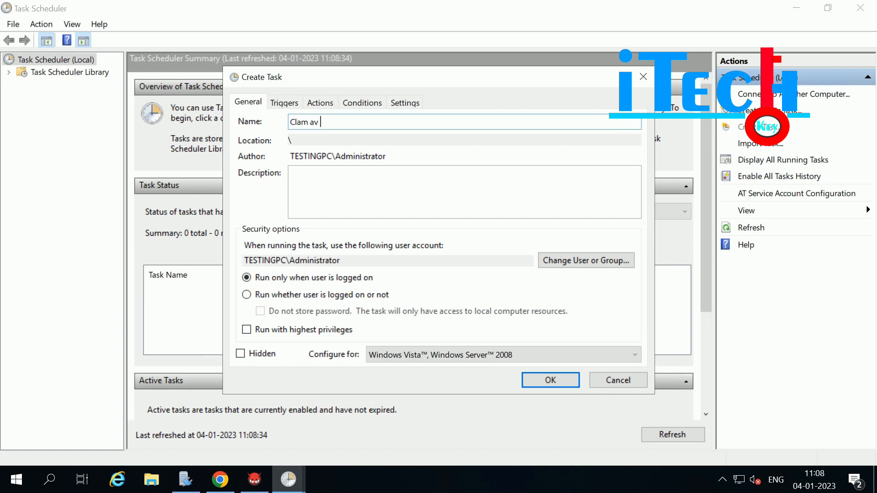
{"action": "type", "text": "e"}
Step: Add a scheduled daily trigger to the task, starting 04-01-2023 at 11:08:57 and recurring every 1 day
{"action": "left_click", "coordinate": [285, 102]}
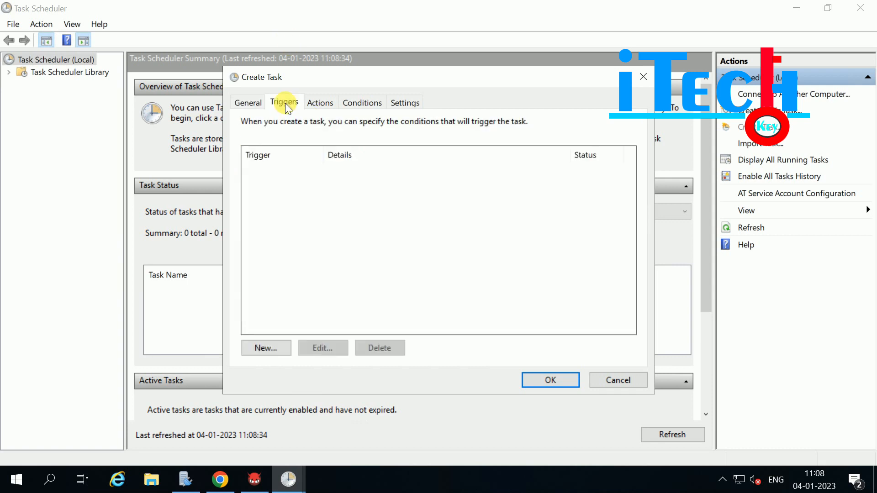
{"action": "left_click", "coordinate": [266, 347]}
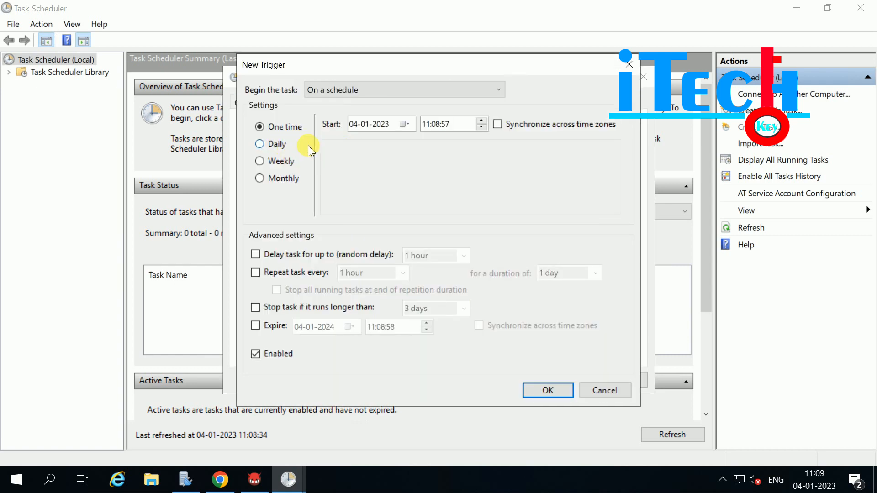
{"action": "left_click", "coordinate": [275, 143]}
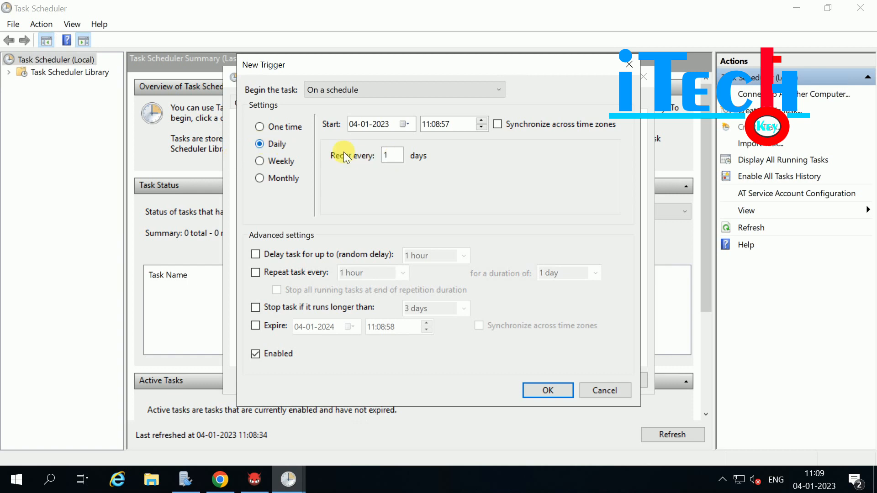
{"action": "left_click", "coordinate": [548, 391]}
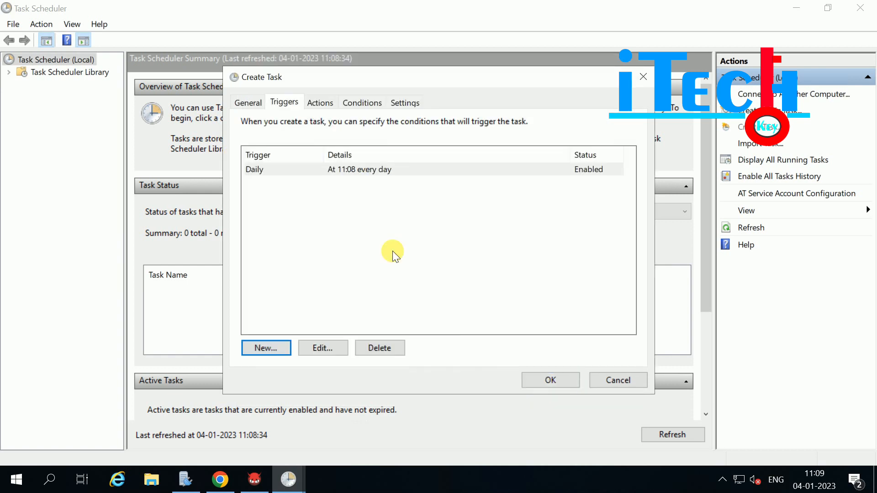
Step: Add a Start a program action to the task that runs the freshclam application from C:\Program Files\ClamAV
{"action": "left_click", "coordinate": [325, 102]}
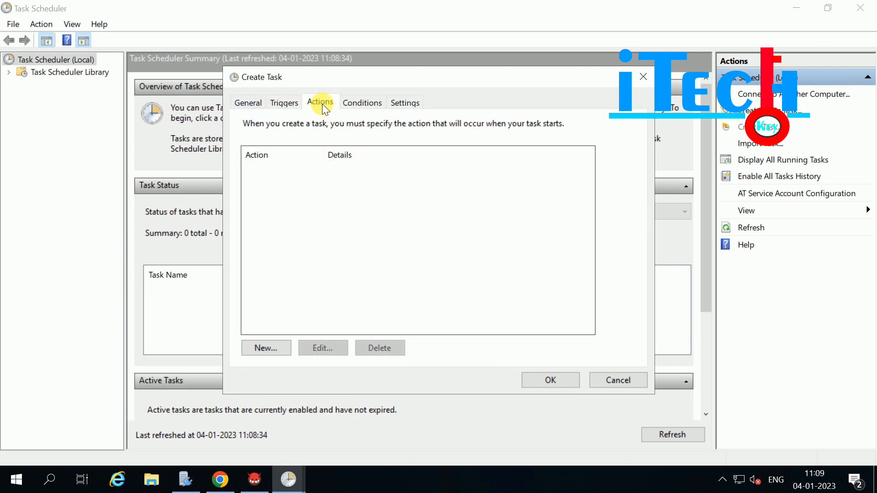
{"action": "left_click", "coordinate": [260, 348]}
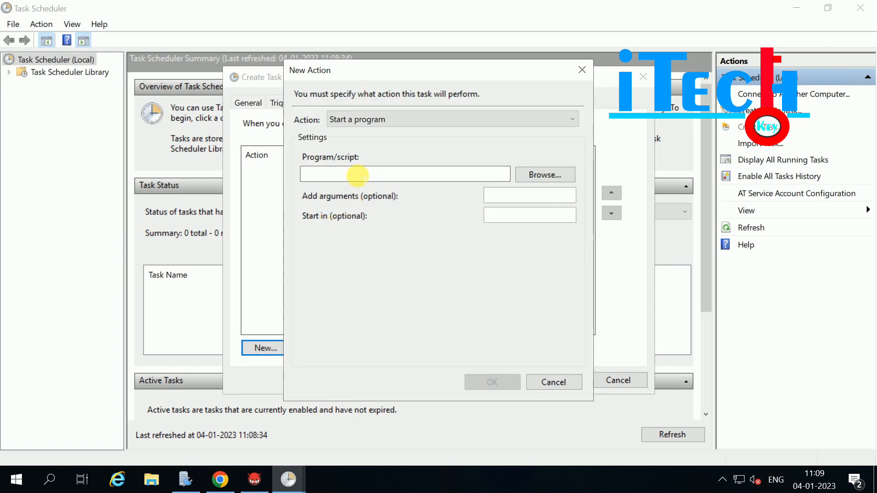
{"action": "left_click", "coordinate": [546, 174]}
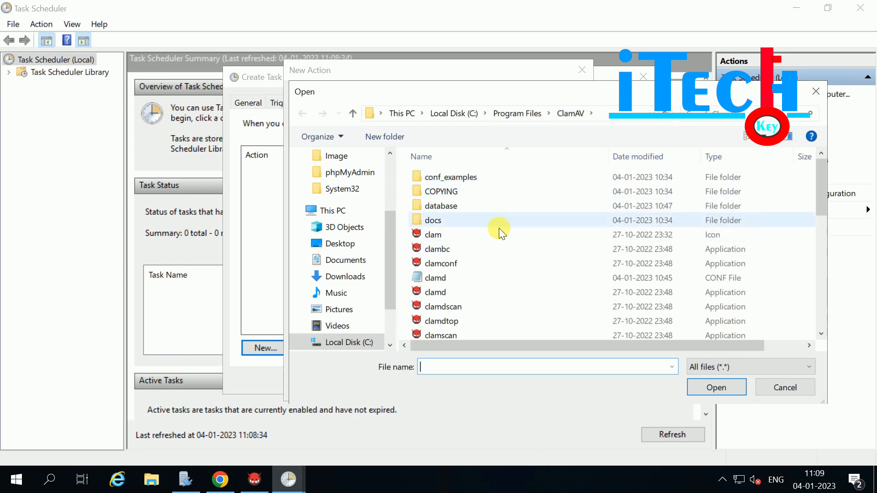
{"action": "scroll", "coordinate": [502, 233], "scroll_direction": "down", "scroll_amount": 2}
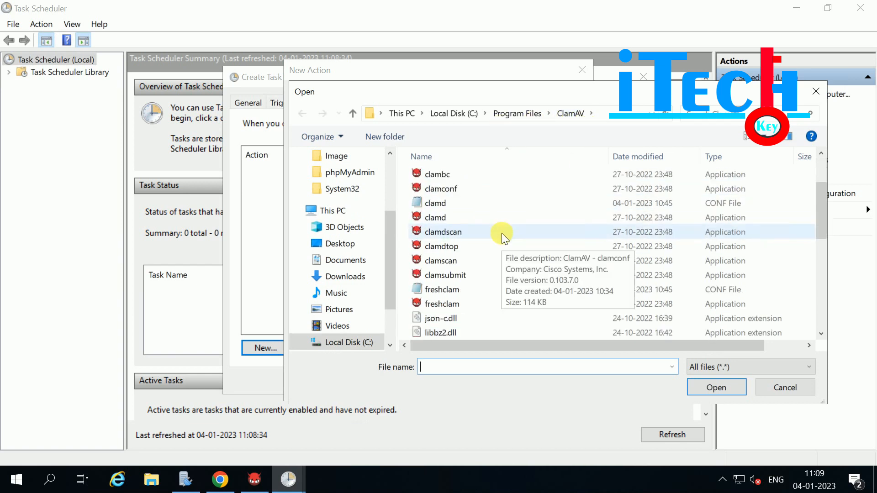
{"action": "left_click", "coordinate": [442, 305]}
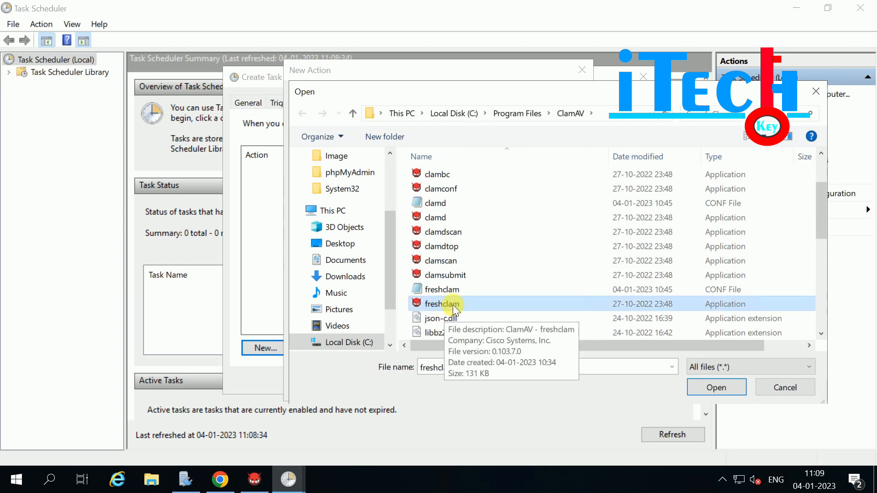
{"action": "left_click", "coordinate": [707, 388]}
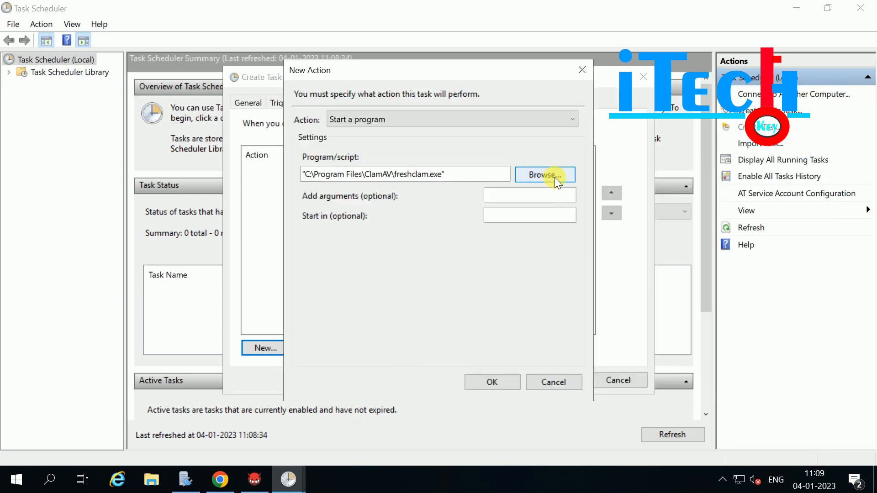
{"action": "left_click_drag", "start_coordinate": [454, 174], "coordinate": [252, 164]}
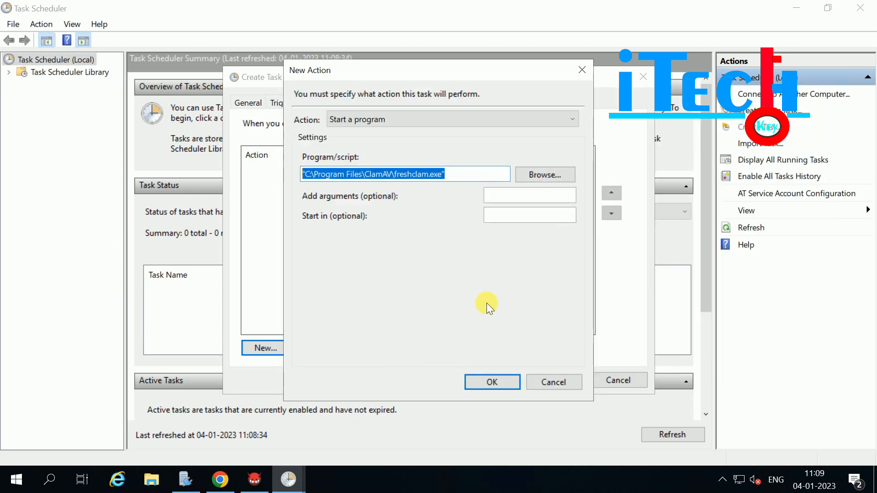
{"action": "left_click", "coordinate": [491, 380]}
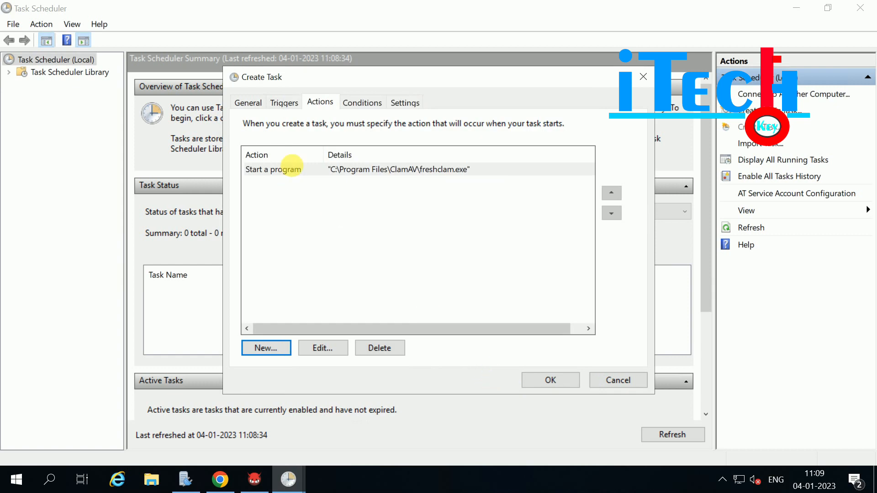
Step: Review the new task's conditions and additional settings, keep their defaults, and save the task
{"action": "left_click", "coordinate": [360, 102]}
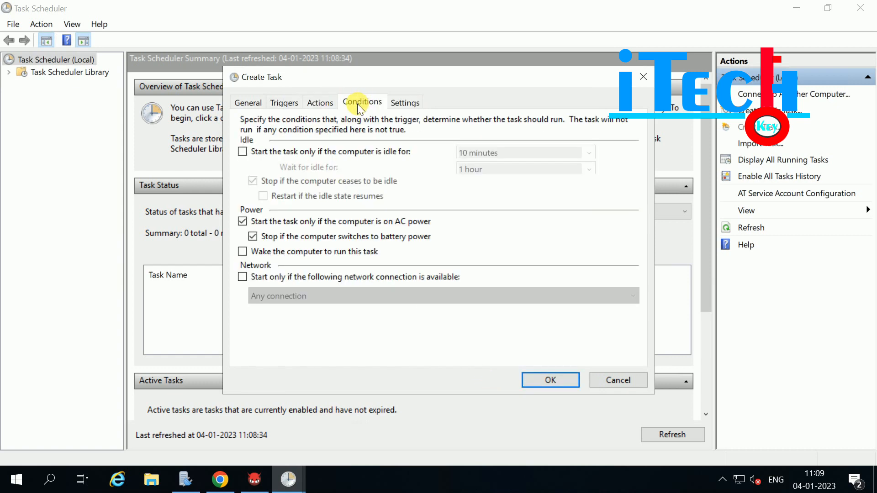
{"action": "left_click", "coordinate": [404, 103]}
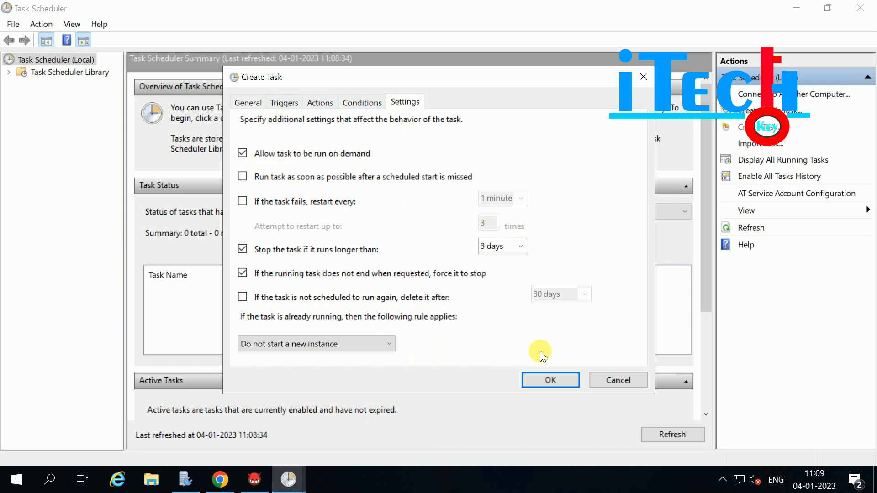
{"action": "left_click", "coordinate": [548, 380]}
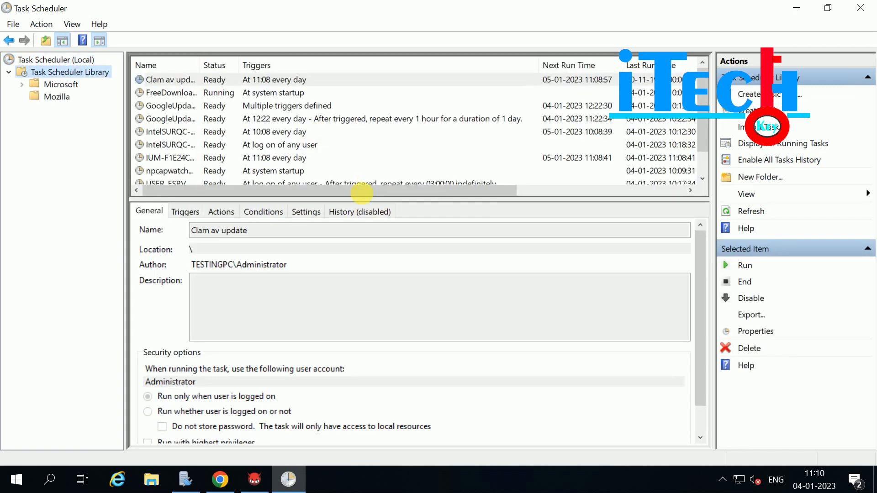
Step: Select the Clam av update task in the Task Scheduler Library and check its schedule and run details
{"action": "left_click", "coordinate": [48, 60]}
{"action": "left_click", "coordinate": [46, 71]}
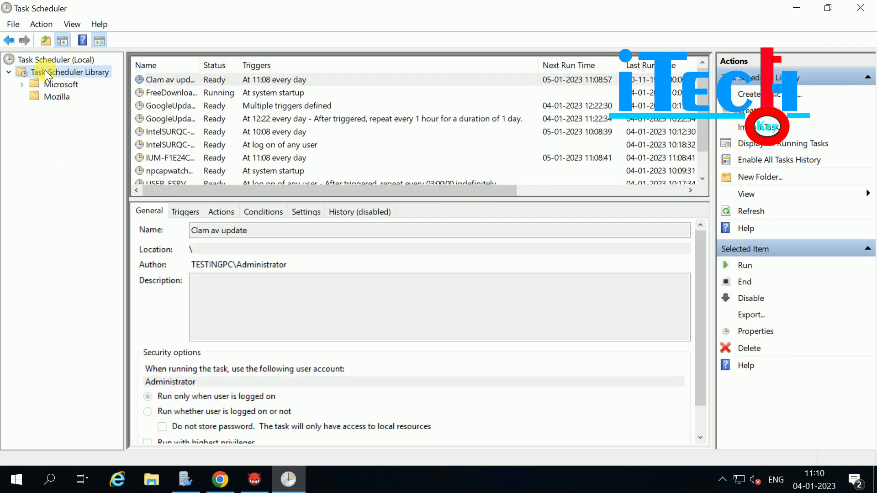
{"action": "left_click", "coordinate": [259, 79]}
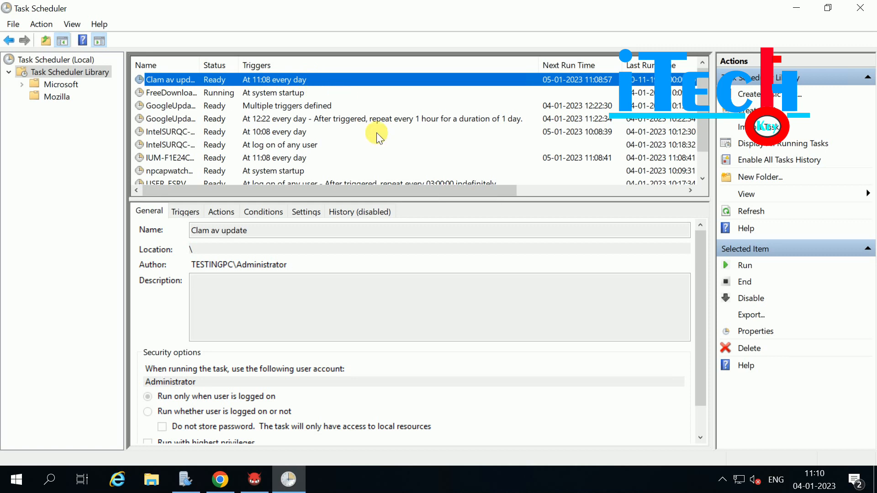
{"action": "left_click_drag", "start_coordinate": [367, 191], "coordinate": [469, 186]}
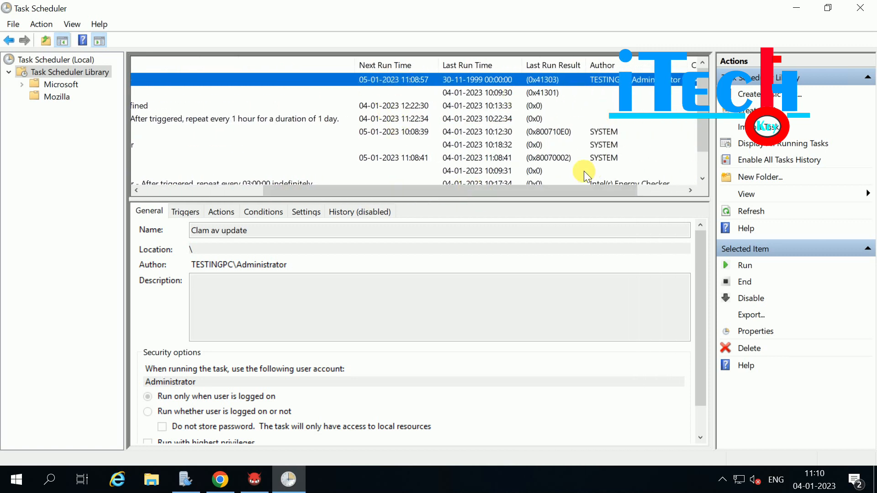
{"action": "left_click_drag", "start_coordinate": [574, 190], "coordinate": [272, 189]}
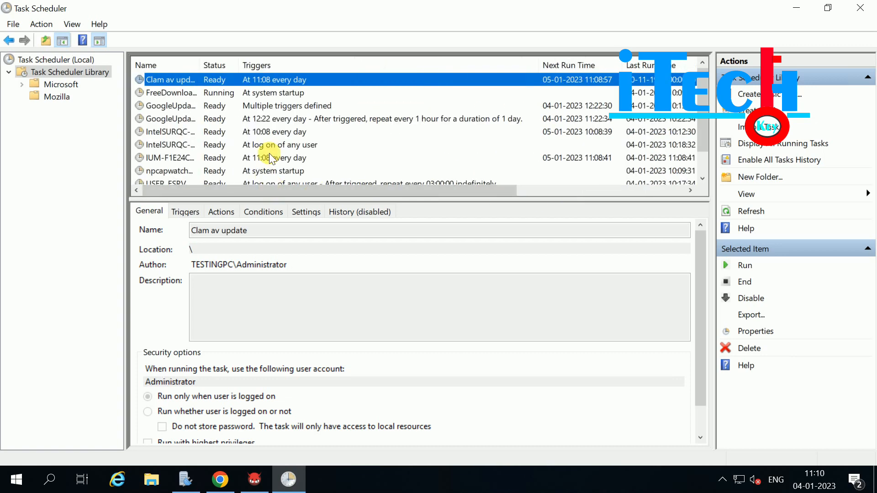
Step: Minimize Task Scheduler, return to hMailServer Administrator, and view the SSL certificates list in the advanced settings
{"action": "left_click", "coordinate": [291, 486]}
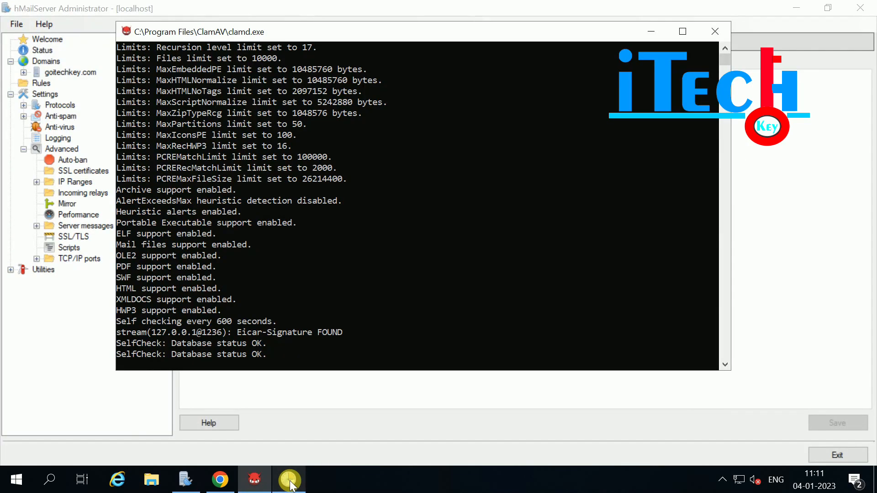
{"action": "left_click", "coordinate": [64, 336]}
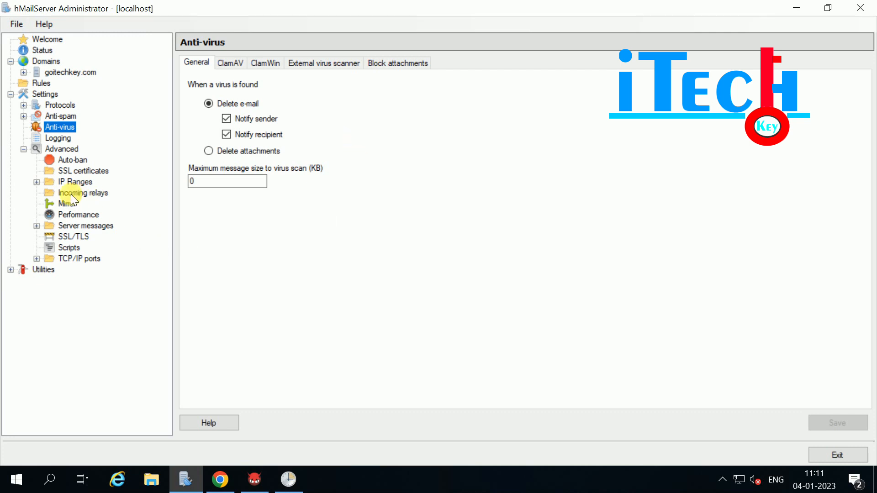
{"action": "left_click", "coordinate": [69, 172]}
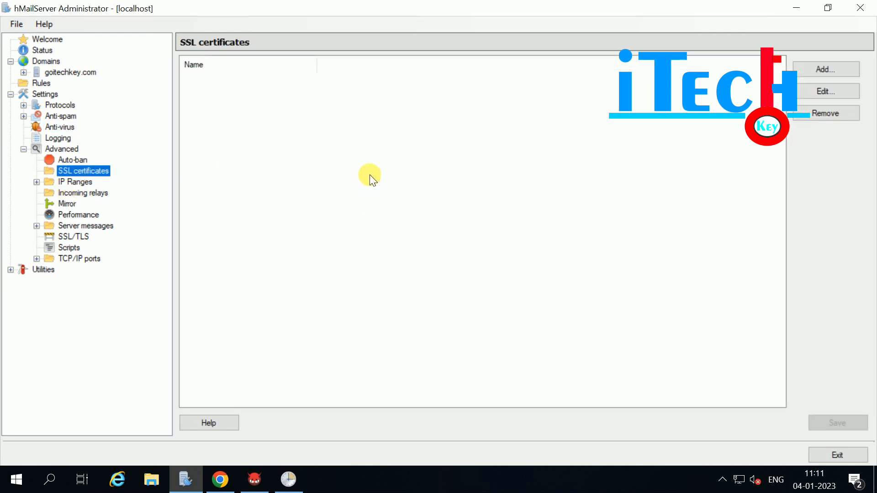